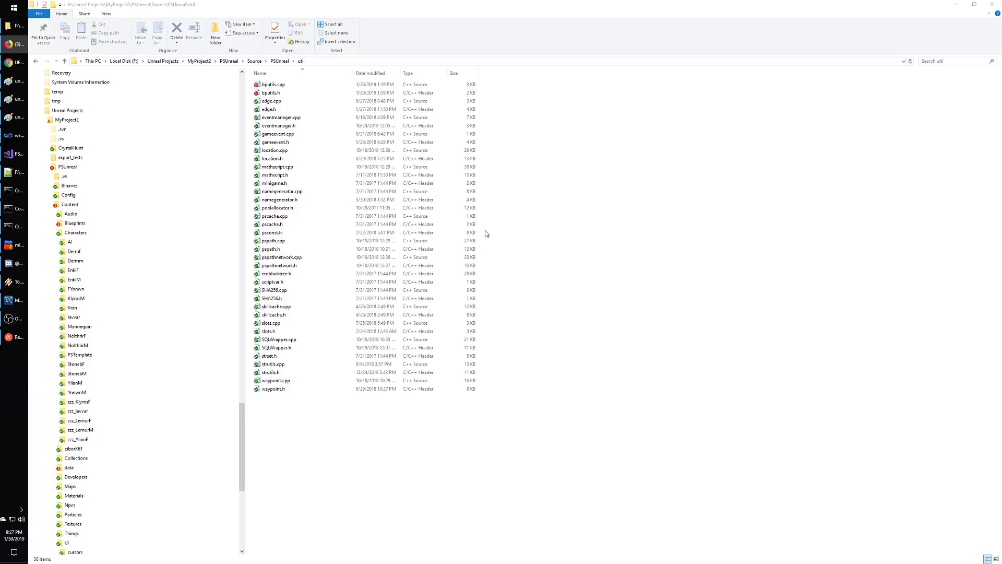
Step: View the Blueprints folder under PSUnreal's Content folder and check its subfolders
{"action": "left_click", "coordinate": [509, 264]}
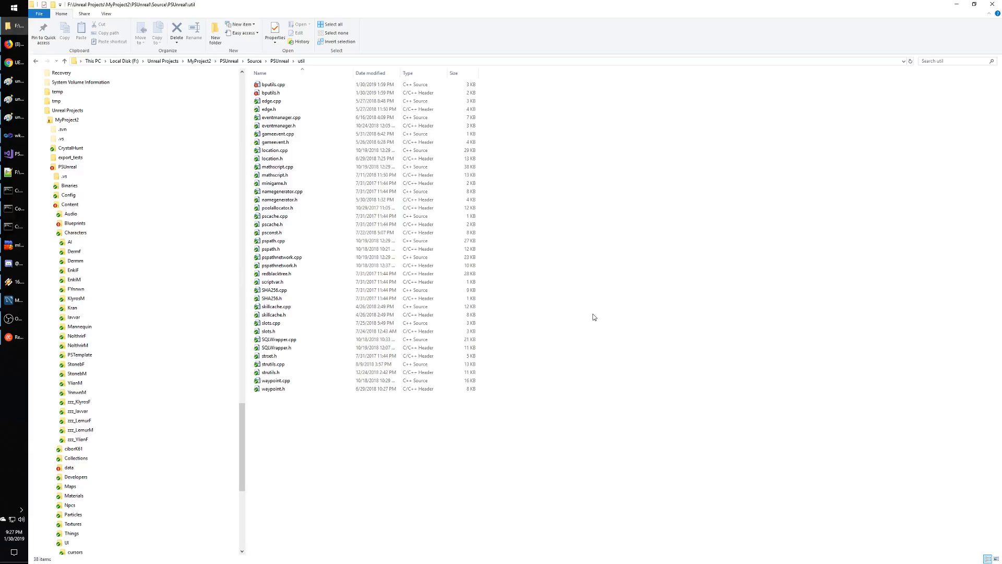
{"action": "left_click", "coordinate": [63, 225]}
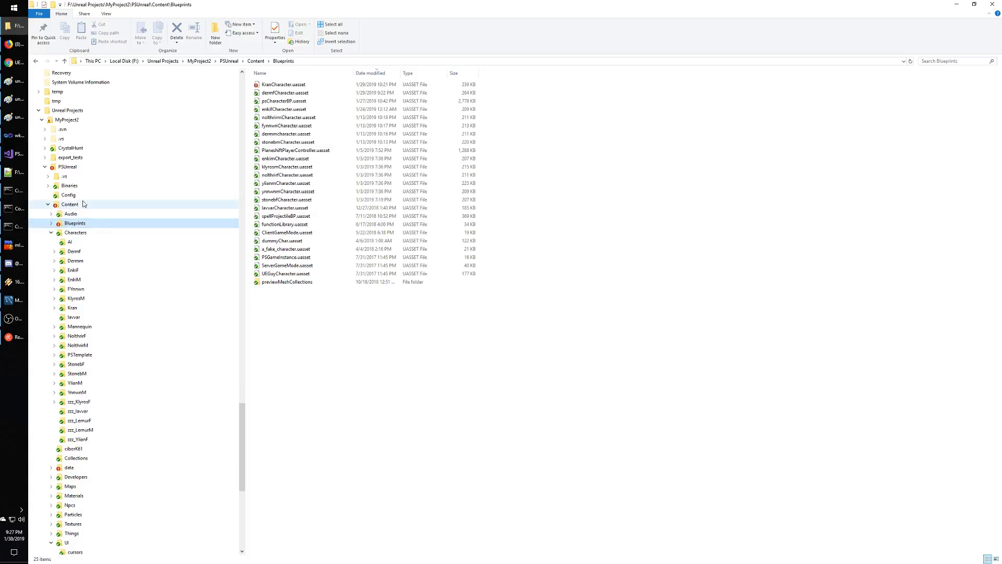
{"action": "left_click", "coordinate": [50, 224]}
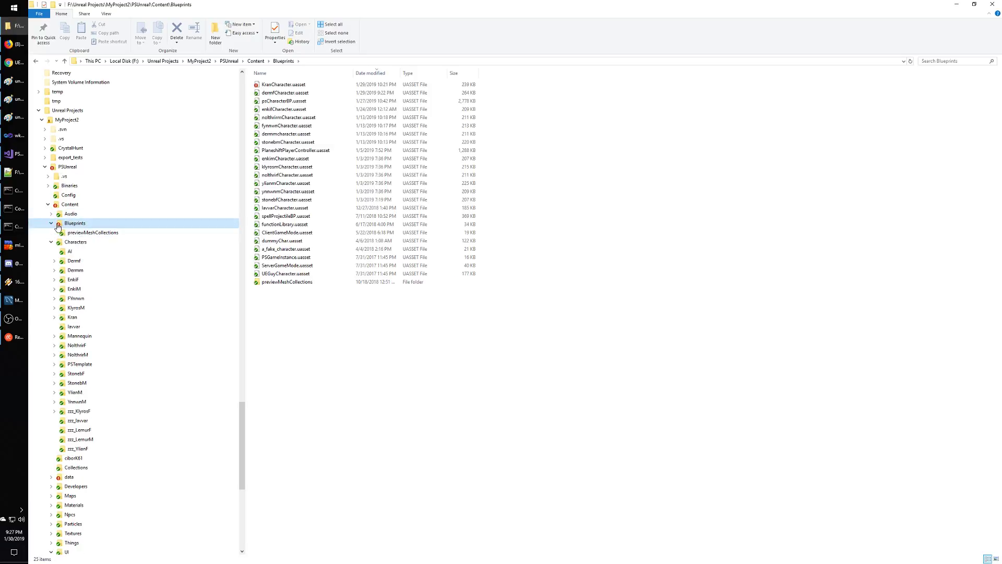
{"action": "left_click", "coordinate": [50, 224]}
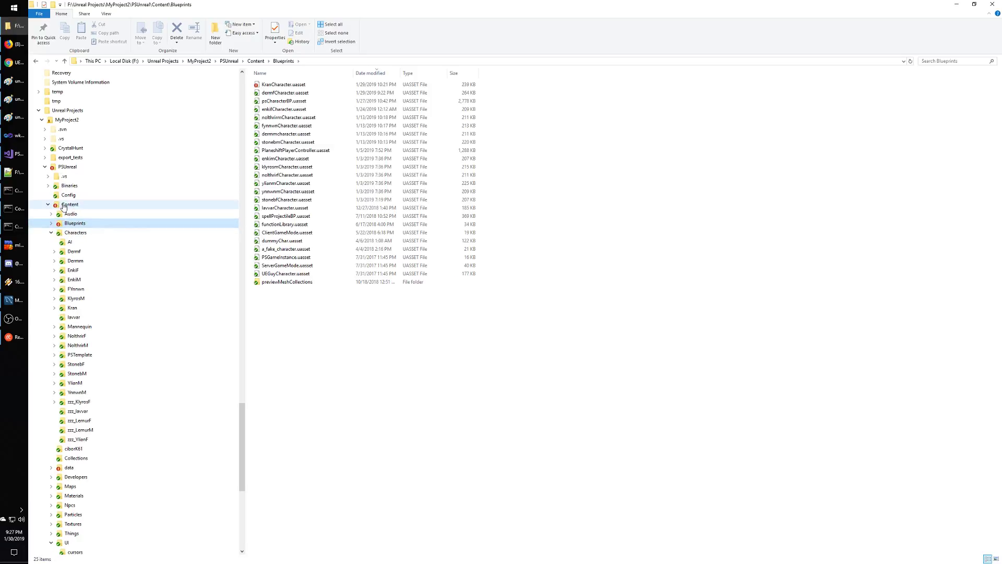
Step: Run an SVN update on the PSUnreal project folder
{"action": "left_click", "coordinate": [71, 204]}
{"action": "left_click", "coordinate": [69, 167]}
{"action": "right_click", "coordinate": [70, 168]}
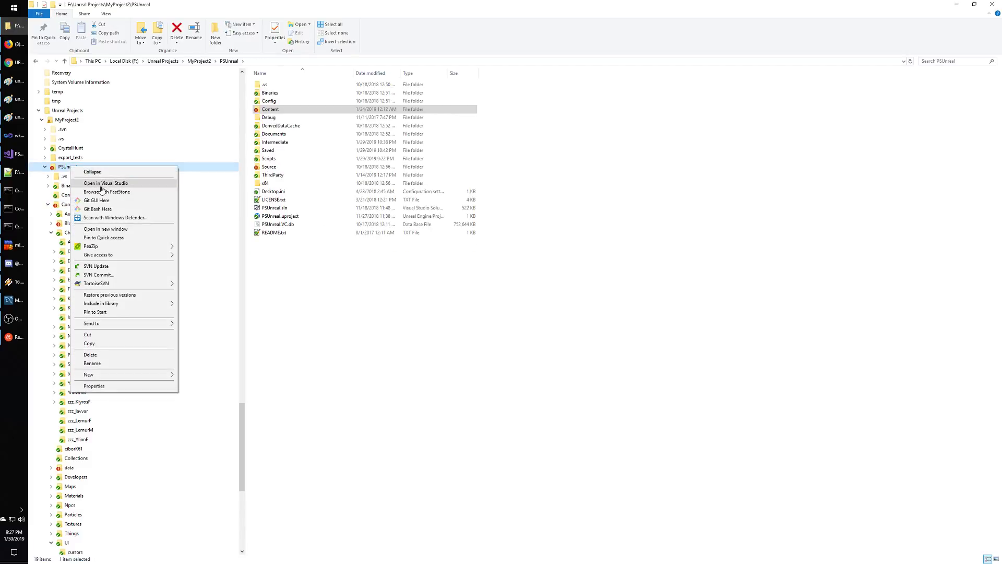
{"action": "left_click", "coordinate": [108, 266]}
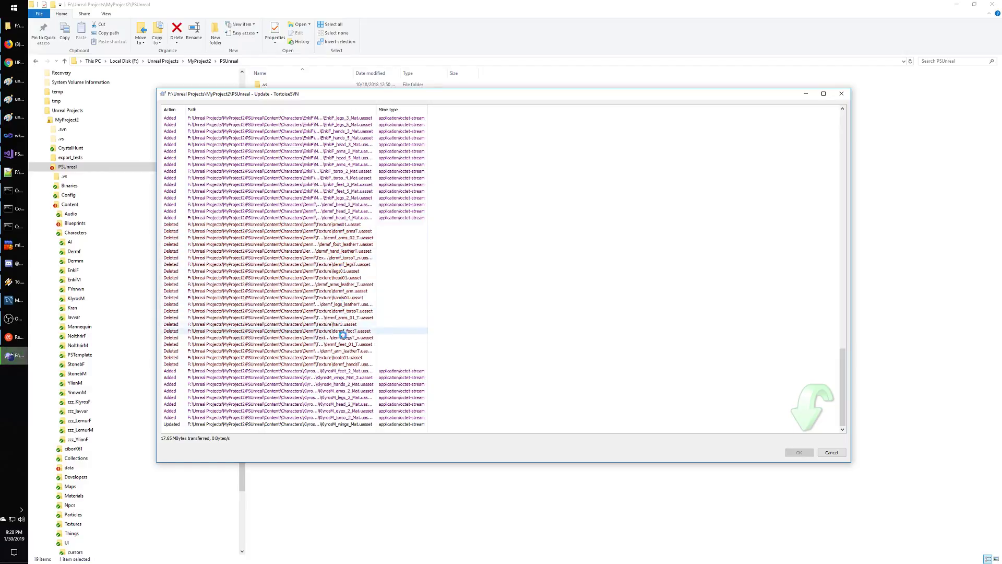
Step: Review the added, updated and deleted entries in the SVN update log through to its end
{"action": "scroll", "coordinate": [450, 312], "scroll_direction": "up", "scroll_amount": 8}
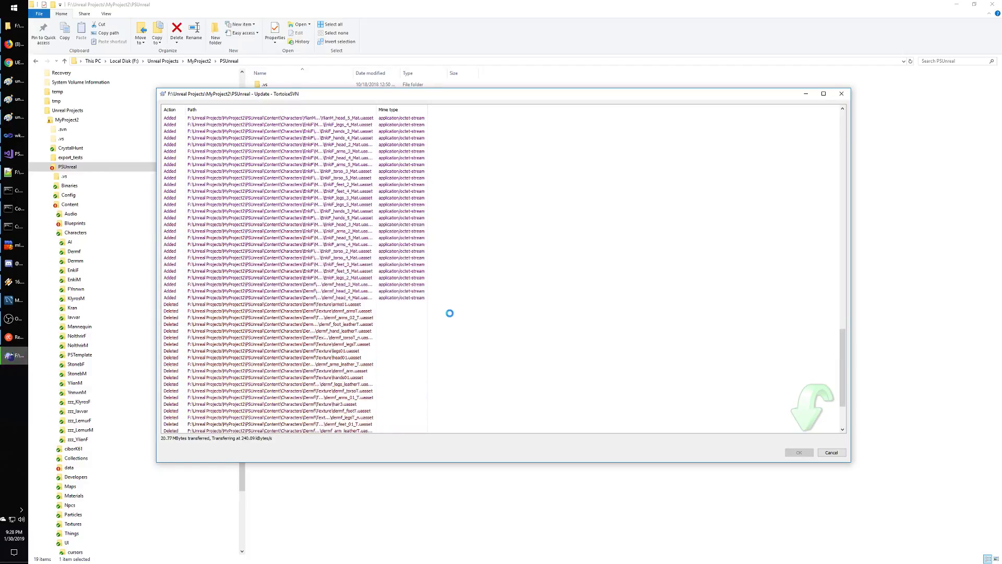
{"action": "scroll", "coordinate": [450, 312], "scroll_direction": "up", "scroll_amount": 13}
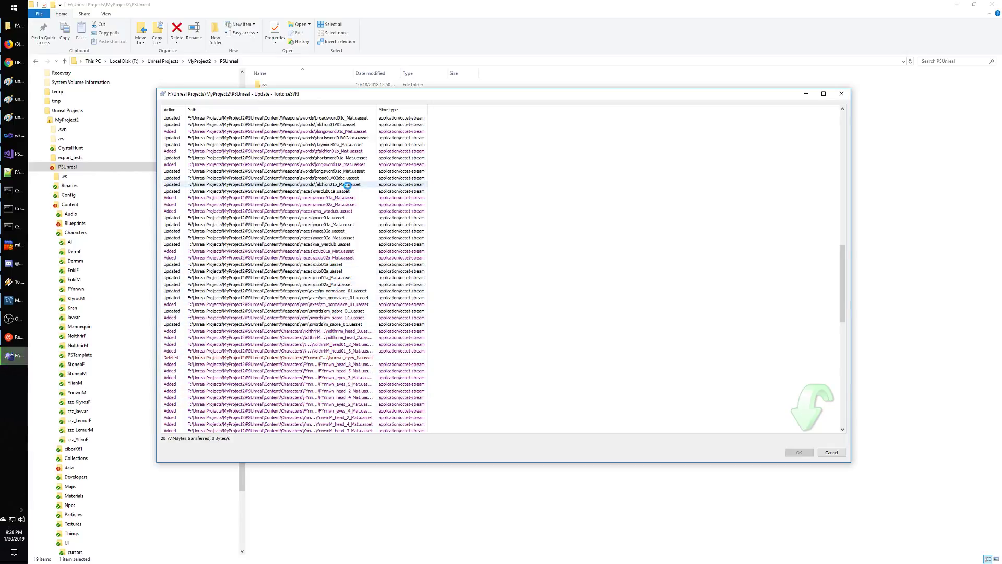
{"action": "scroll", "coordinate": [365, 209], "scroll_direction": "up", "scroll_amount": 15}
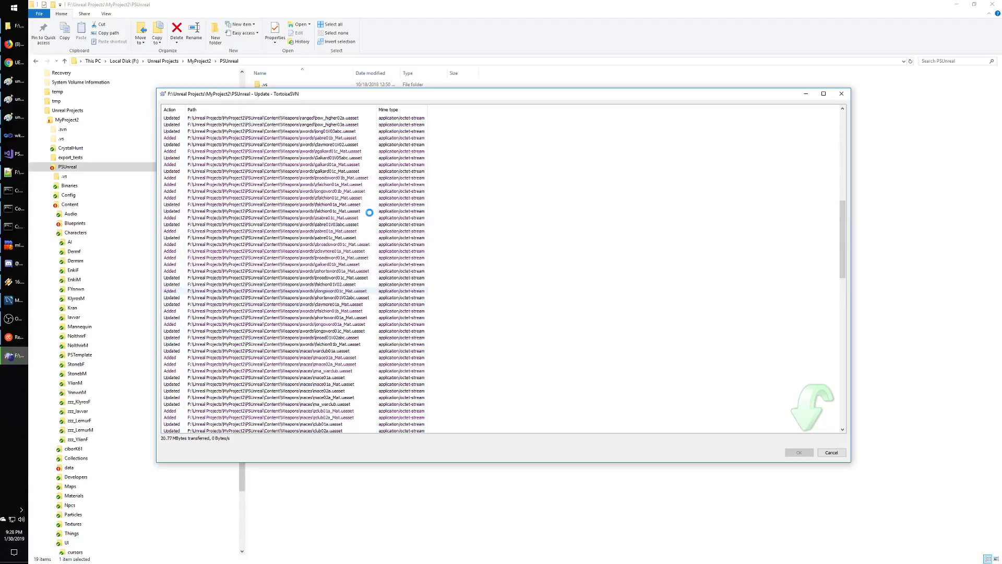
{"action": "scroll", "coordinate": [370, 215], "scroll_direction": "down", "scroll_amount": 5}
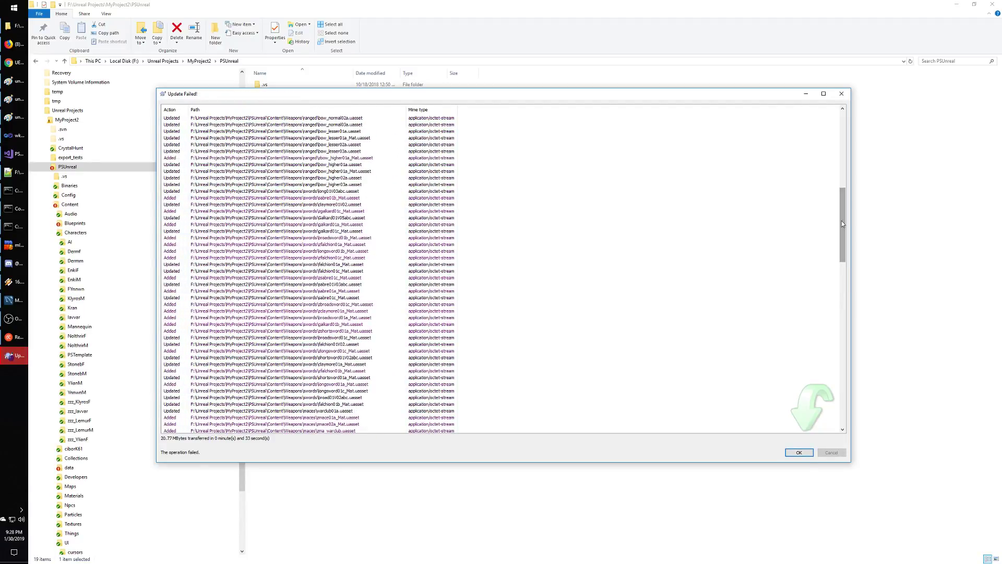
{"action": "left_click_drag", "start_coordinate": [842, 223], "coordinate": [848, 398]}
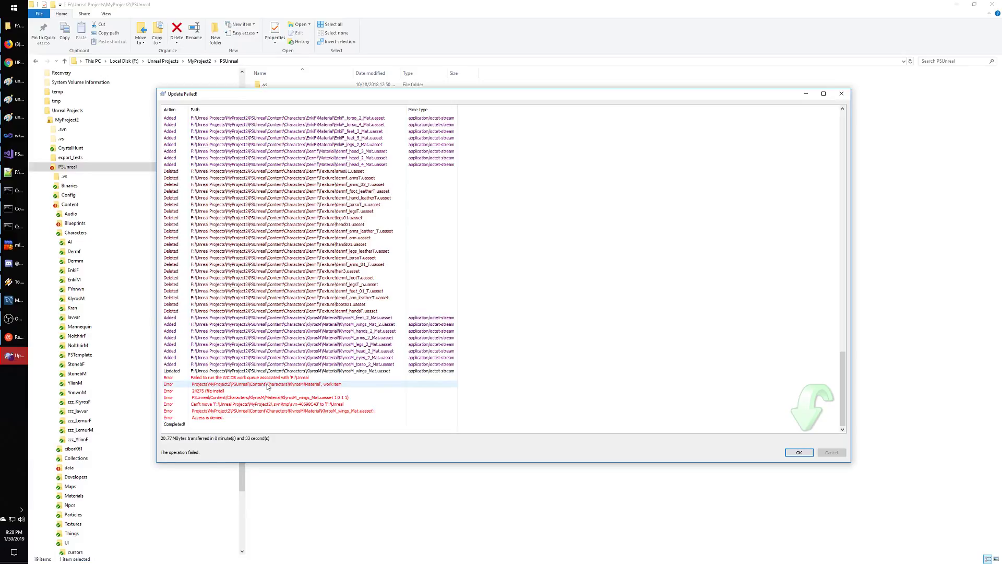
Step: Check the running apps and background processes in Task Manager with the name order reversed, and close it
{"action": "left_click", "coordinate": [14, 153]}
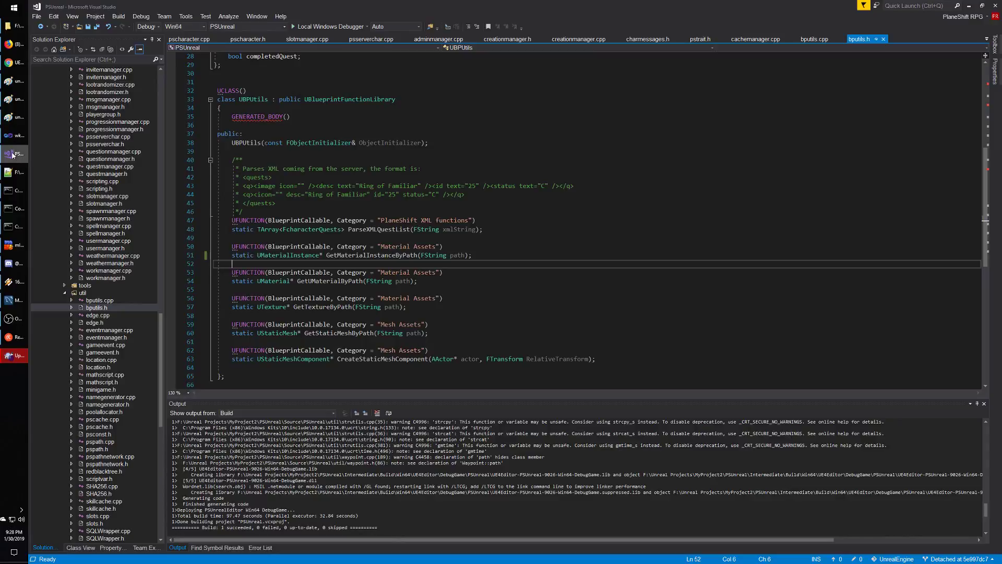
{"action": "key", "text": "alt+Tab"}
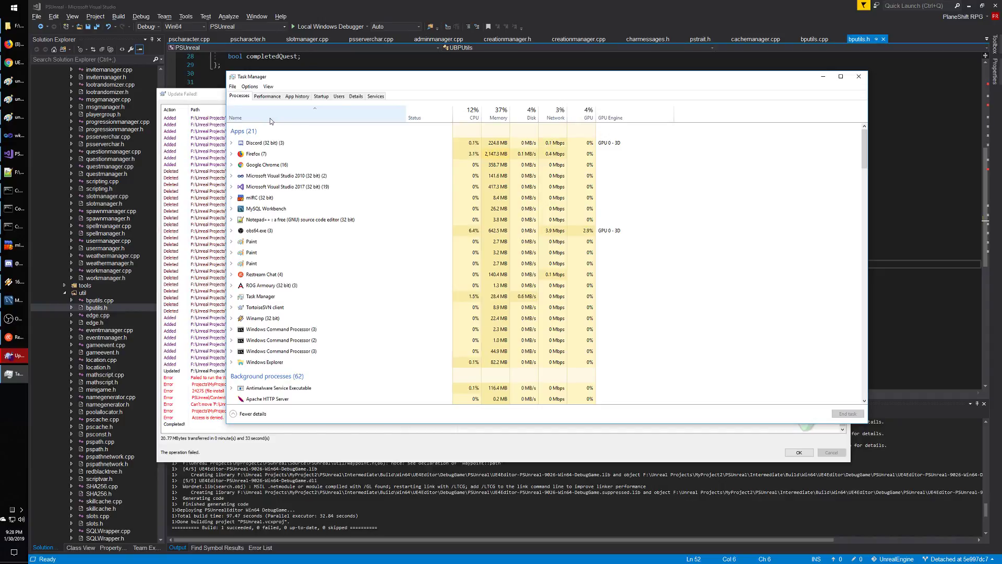
{"action": "left_click", "coordinate": [270, 118]}
{"action": "left_click", "coordinate": [318, 177]}
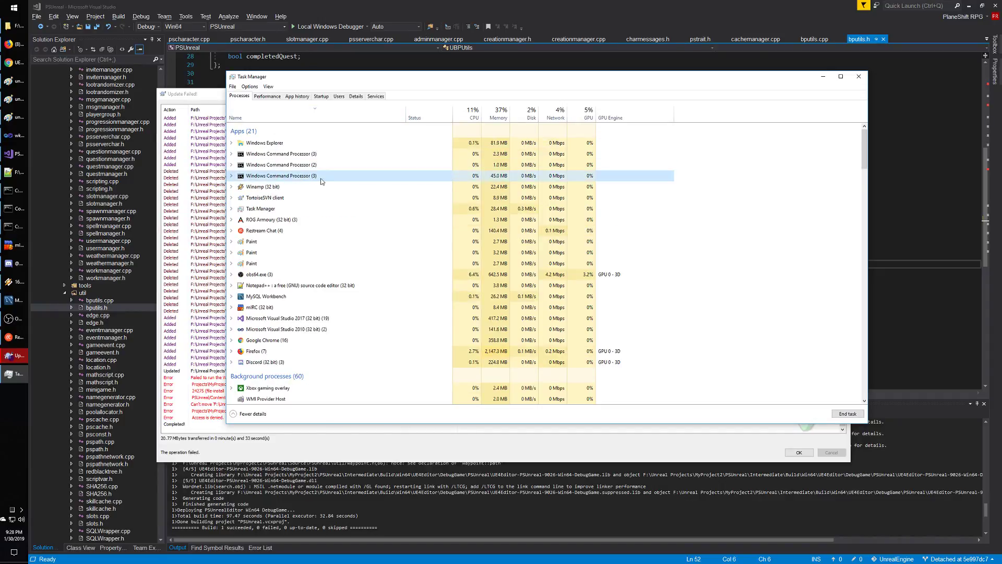
{"action": "scroll", "coordinate": [320, 179], "scroll_direction": "down", "scroll_amount": 4}
{"action": "scroll", "coordinate": [315, 248], "scroll_direction": "down", "scroll_amount": 15}
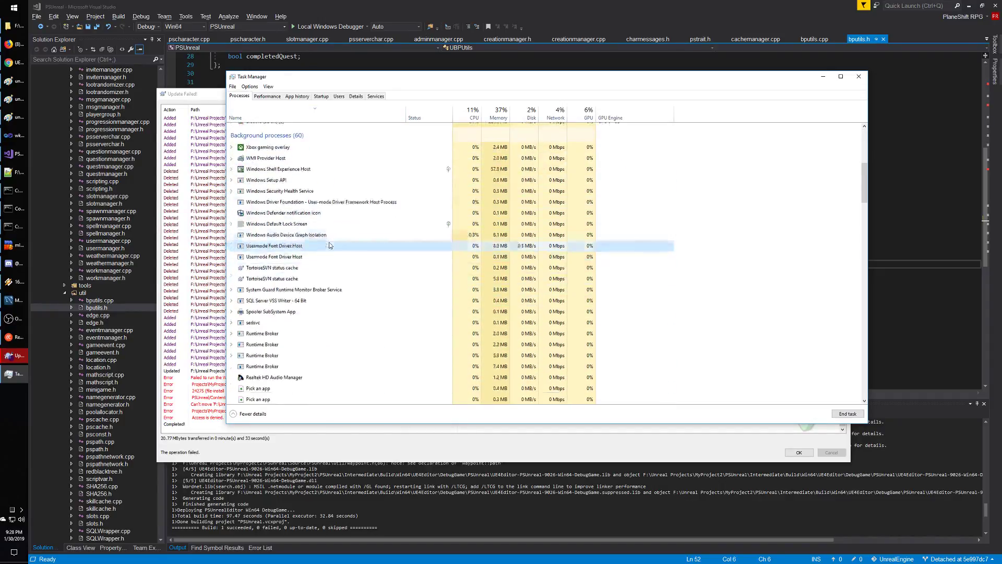
{"action": "scroll", "coordinate": [337, 256], "scroll_direction": "down", "scroll_amount": 12}
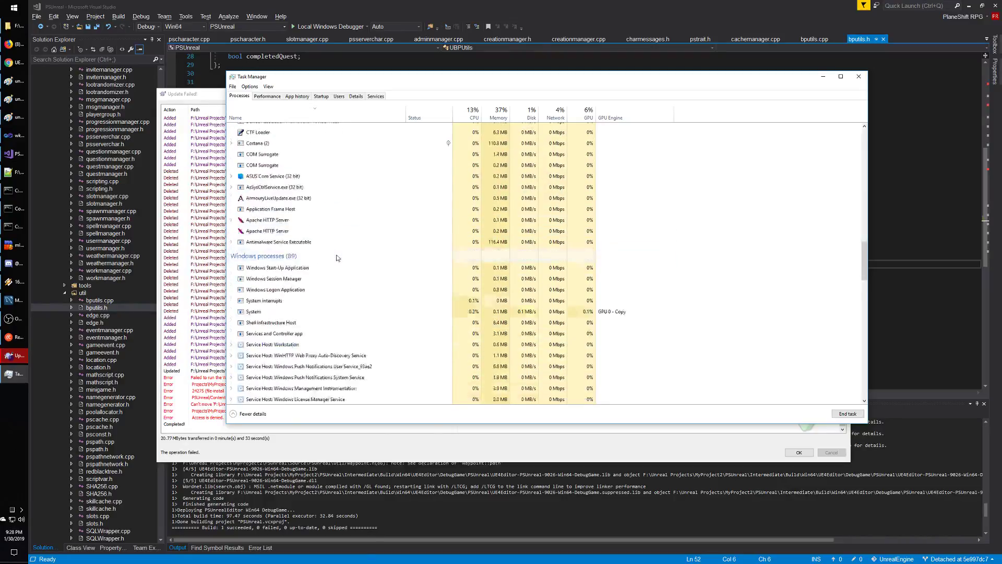
{"action": "left_click_drag", "start_coordinate": [864, 320], "coordinate": [865, 133]}
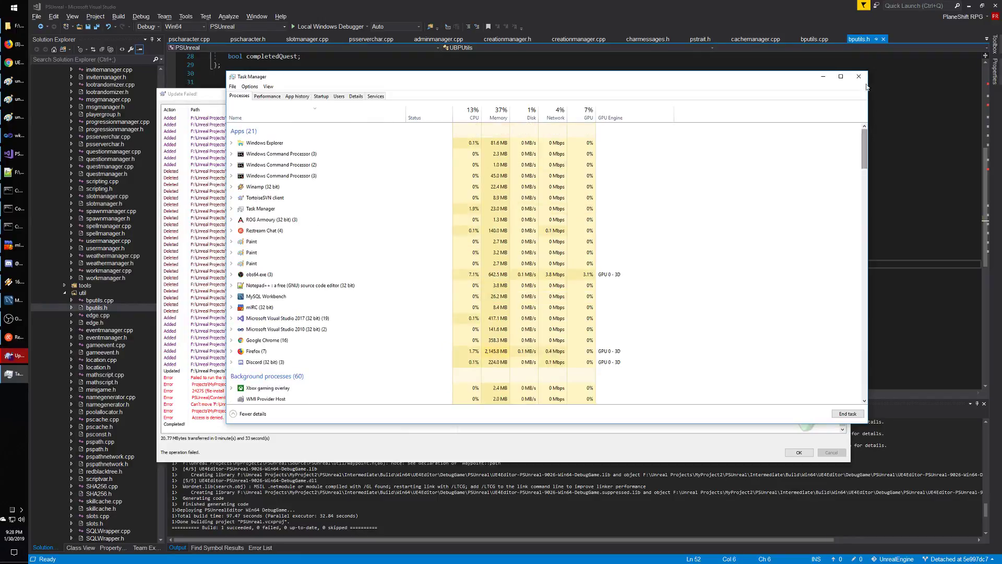
{"action": "left_click", "coordinate": [859, 76]}
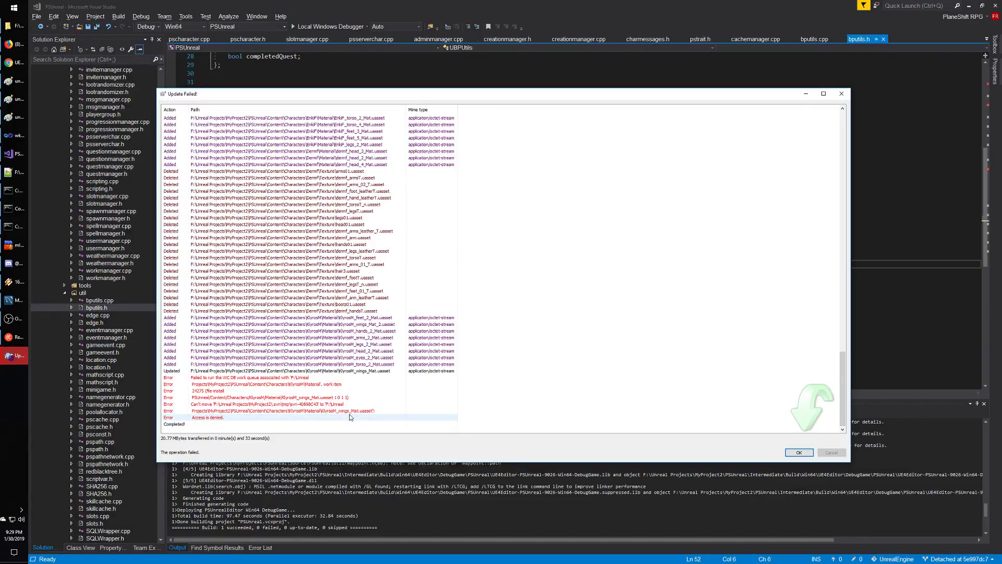
Step: Dismiss the update log and locate KlyrosM_wings_Mat.uasset in the KlyrosM character's Material folder
{"action": "left_click", "coordinate": [799, 453]}
{"action": "key", "text": "alt+Tab"}
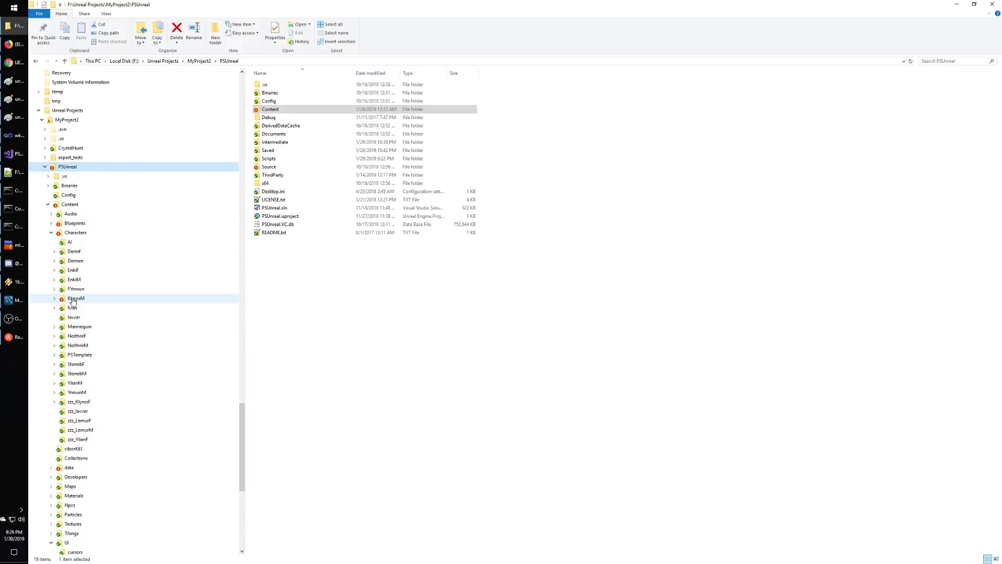
{"action": "left_click", "coordinate": [73, 300]}
{"action": "left_click", "coordinate": [55, 298]}
{"action": "left_click", "coordinate": [78, 316]}
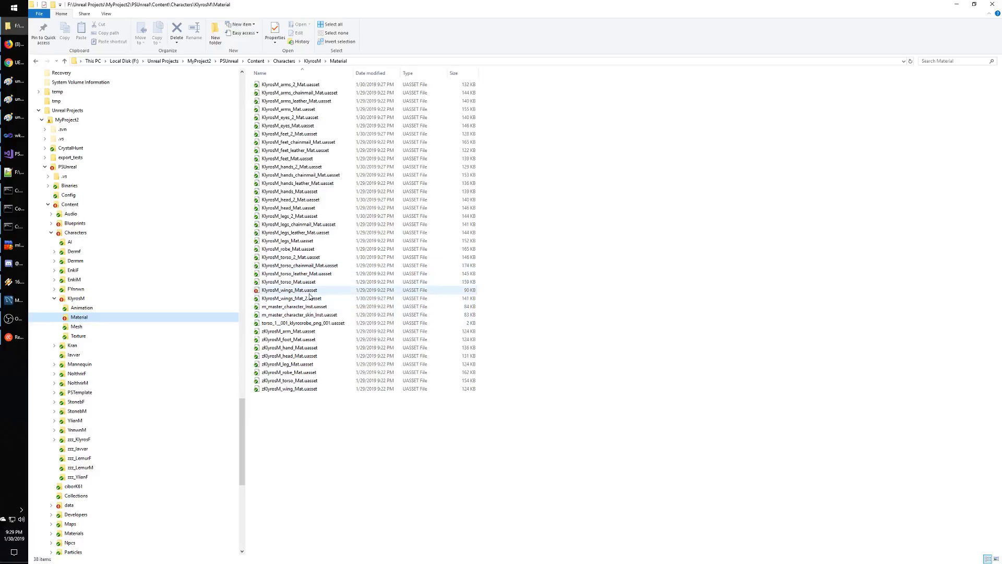
{"action": "left_click", "coordinate": [308, 291]}
{"action": "left_click", "coordinate": [618, 327]}
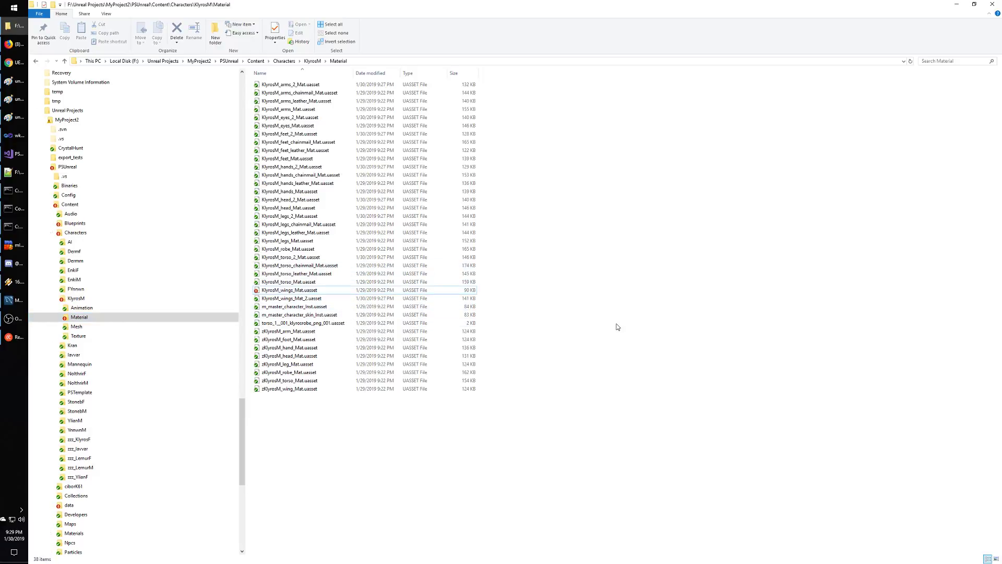
Step: Try to revert the modified Material asset in the KlyrosM folder with SVN Revert, and dismiss the result
{"action": "left_click", "coordinate": [76, 298]}
{"action": "right_click", "coordinate": [74, 301]}
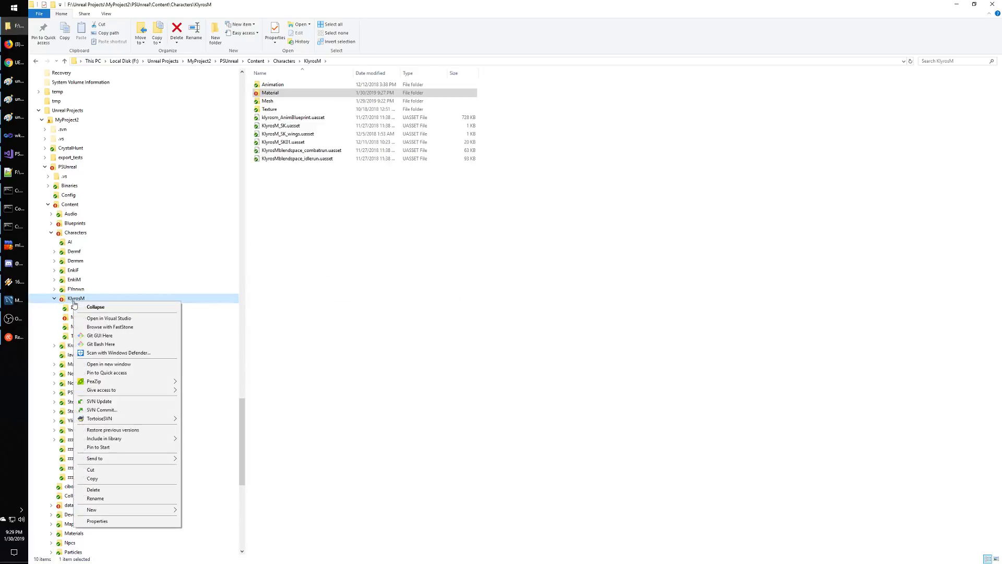
{"action": "mouse_move", "coordinate": [116, 421]}
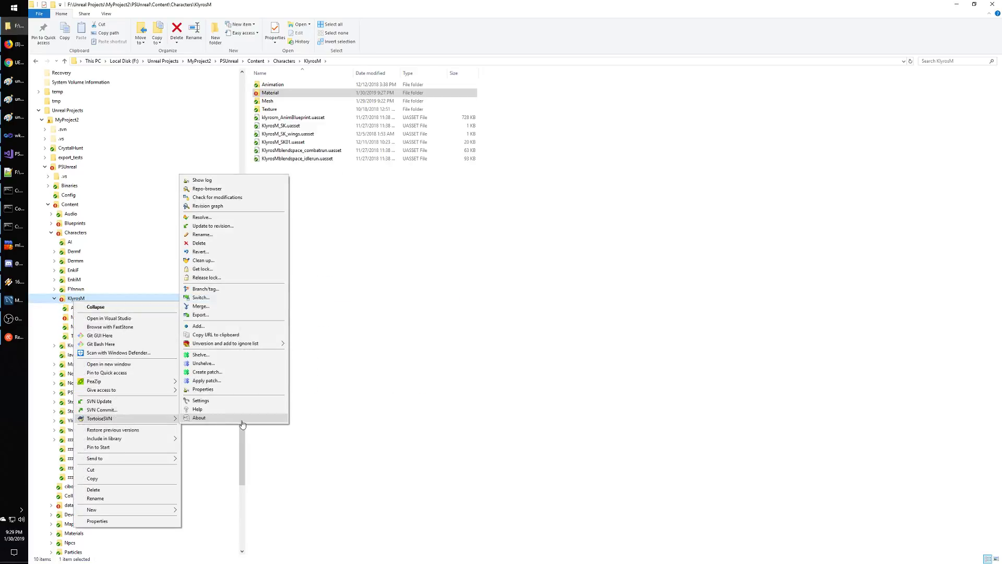
{"action": "left_click", "coordinate": [215, 255]}
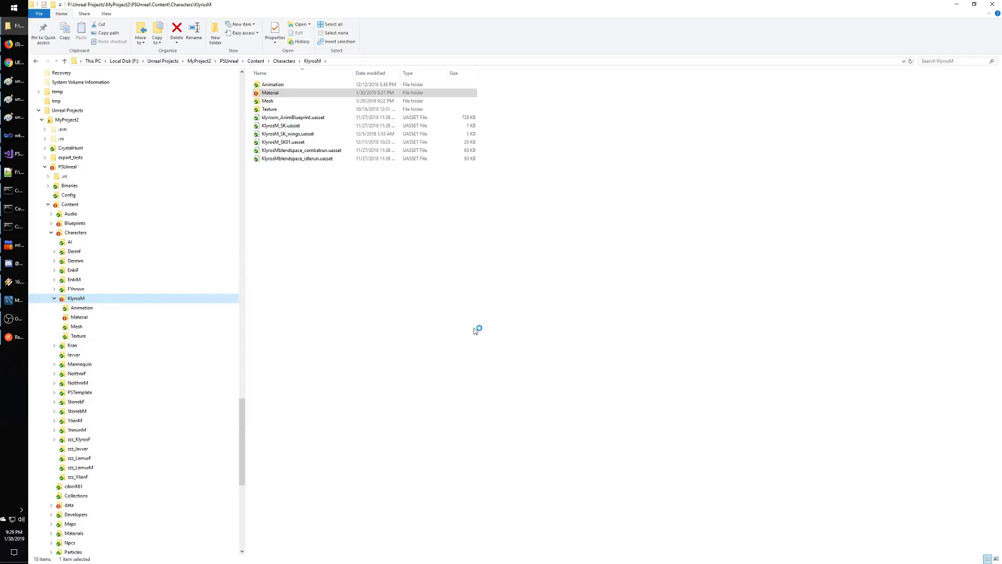
{"action": "left_click", "coordinate": [428, 230]}
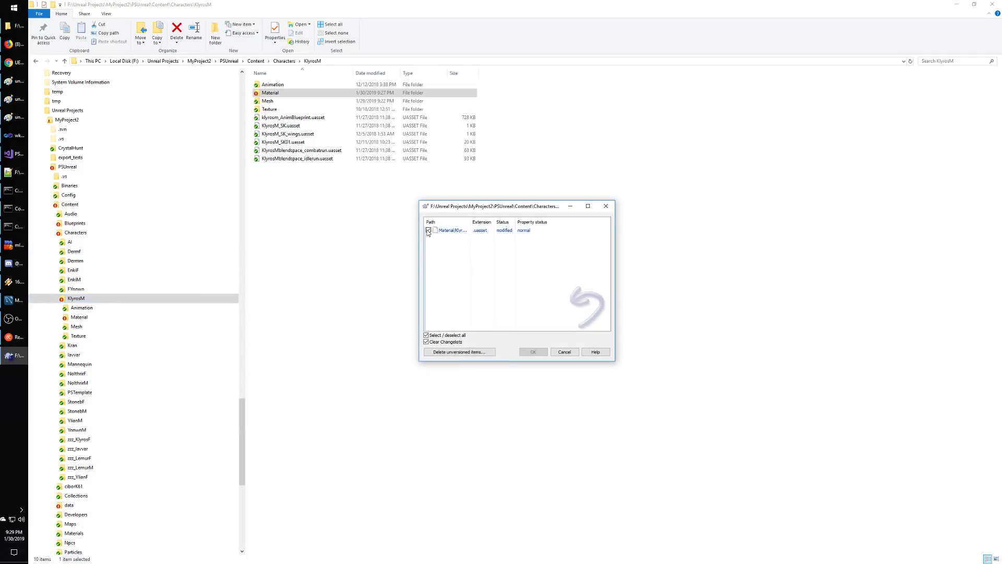
{"action": "left_click", "coordinate": [533, 351]}
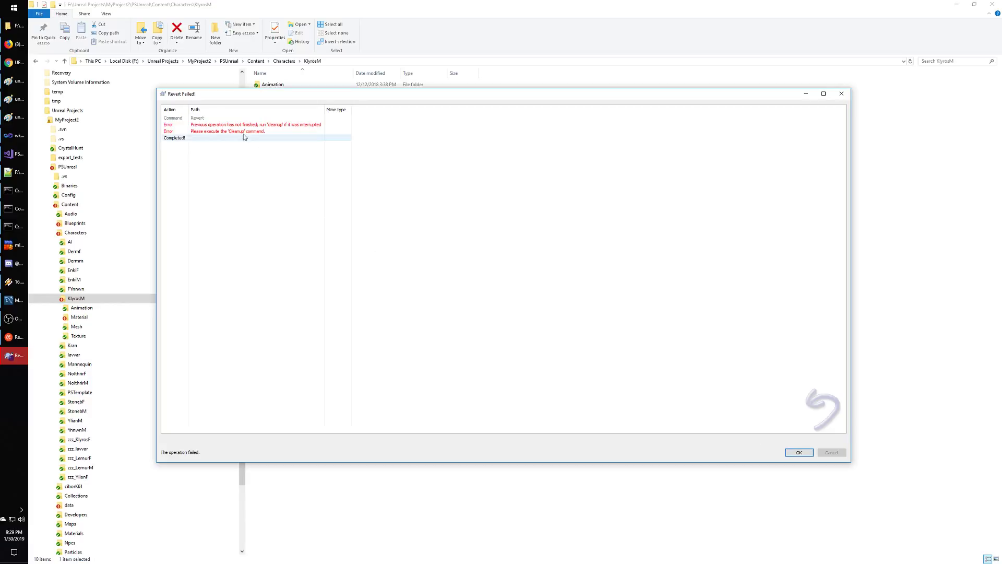
{"action": "left_click", "coordinate": [801, 454]}
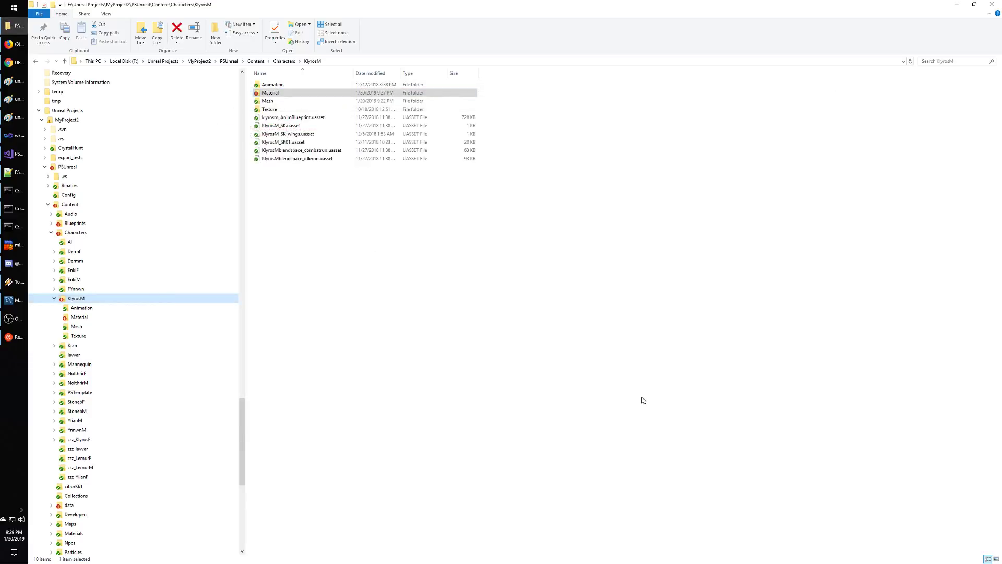
Step: Try an SVN cleanup of the PSUnreal folder with only Clean up working copy status enabled
{"action": "left_click", "coordinate": [67, 167]}
{"action": "right_click", "coordinate": [70, 166]}
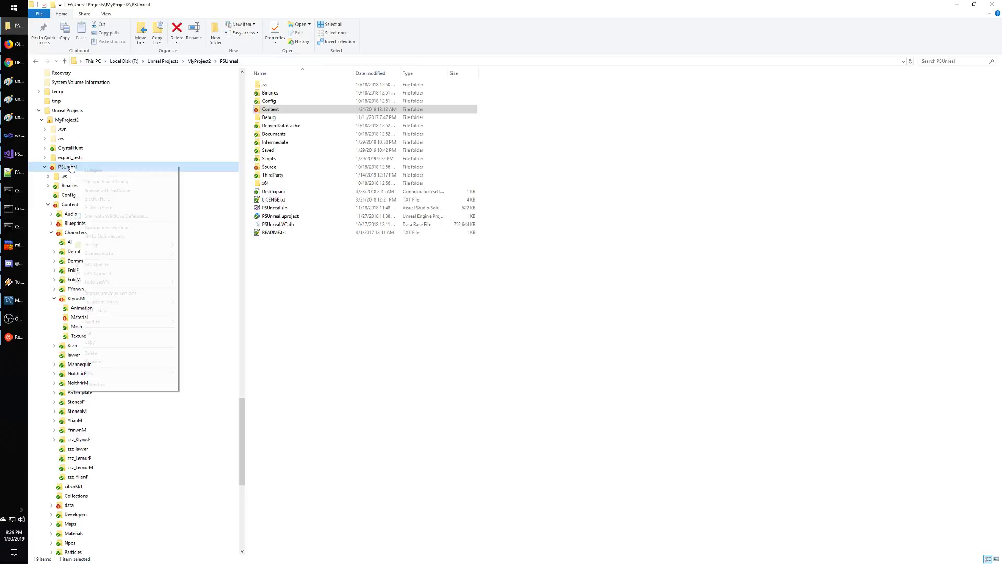
{"action": "mouse_move", "coordinate": [112, 282]}
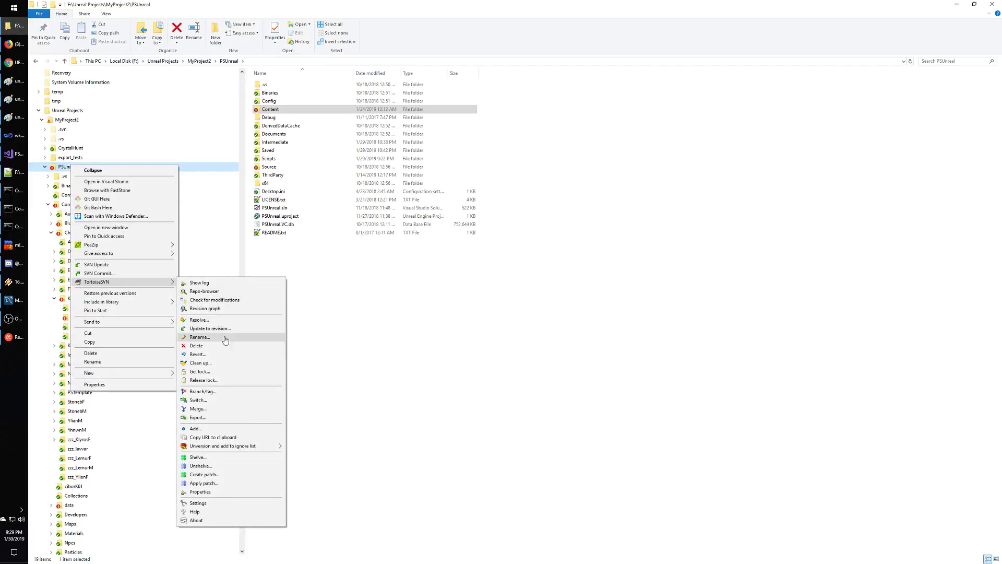
{"action": "left_click", "coordinate": [214, 363]}
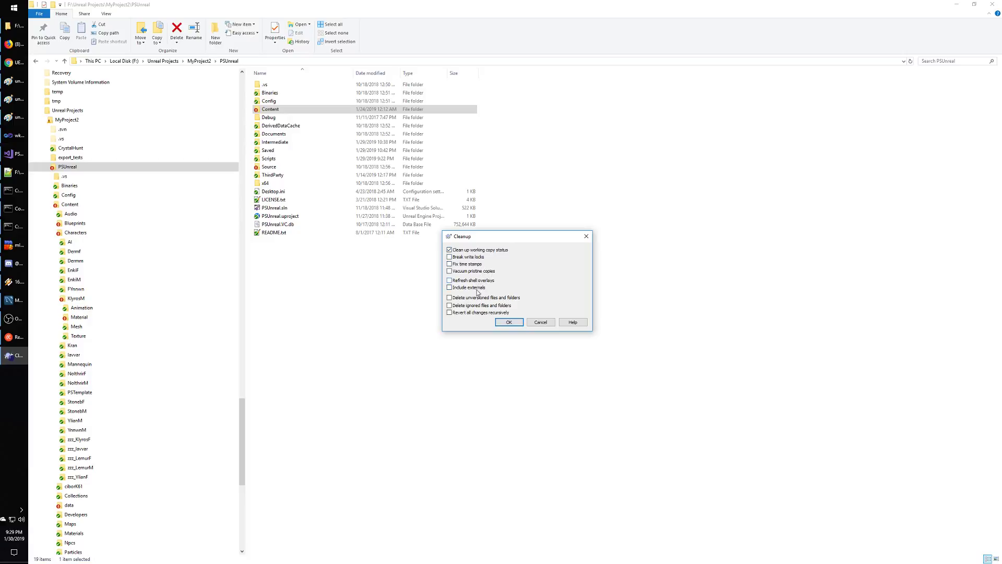
{"action": "left_click", "coordinate": [509, 322]}
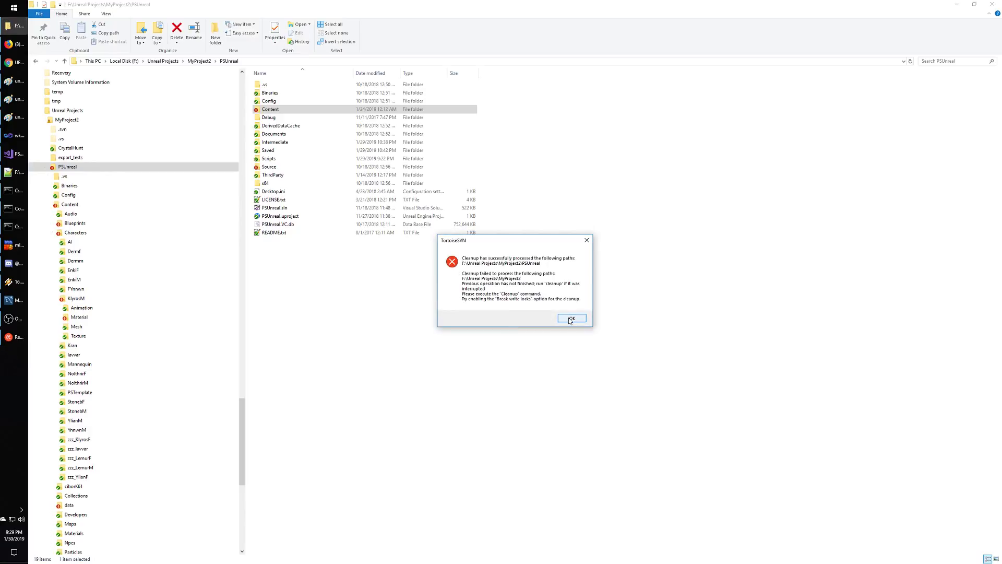
{"action": "left_click", "coordinate": [571, 318]}
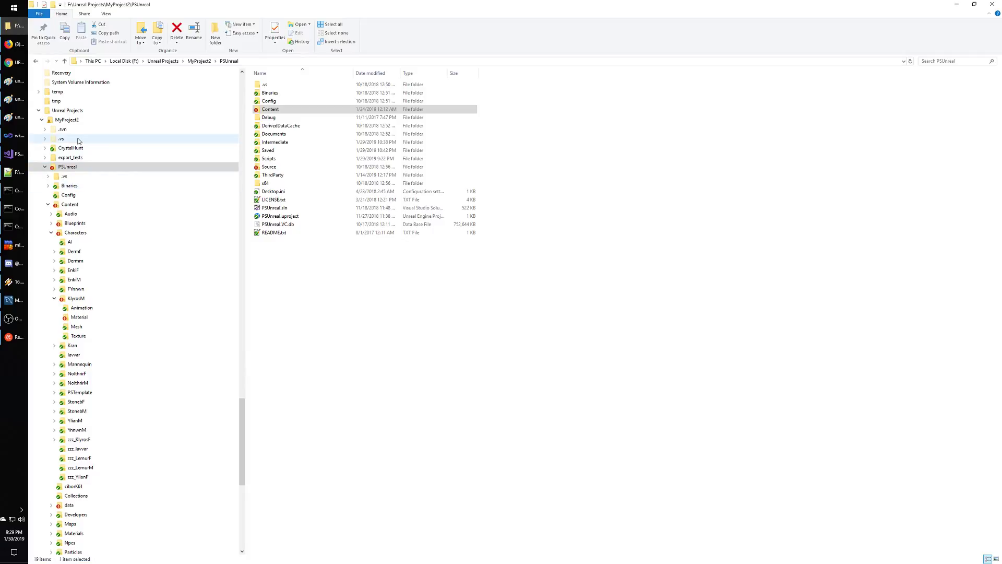
Step: Try an SVN cleanup of the MyProject2 folder with only Clean up working copy status enabled, and dismiss the result
{"action": "left_click", "coordinate": [69, 121]}
{"action": "right_click", "coordinate": [70, 124]}
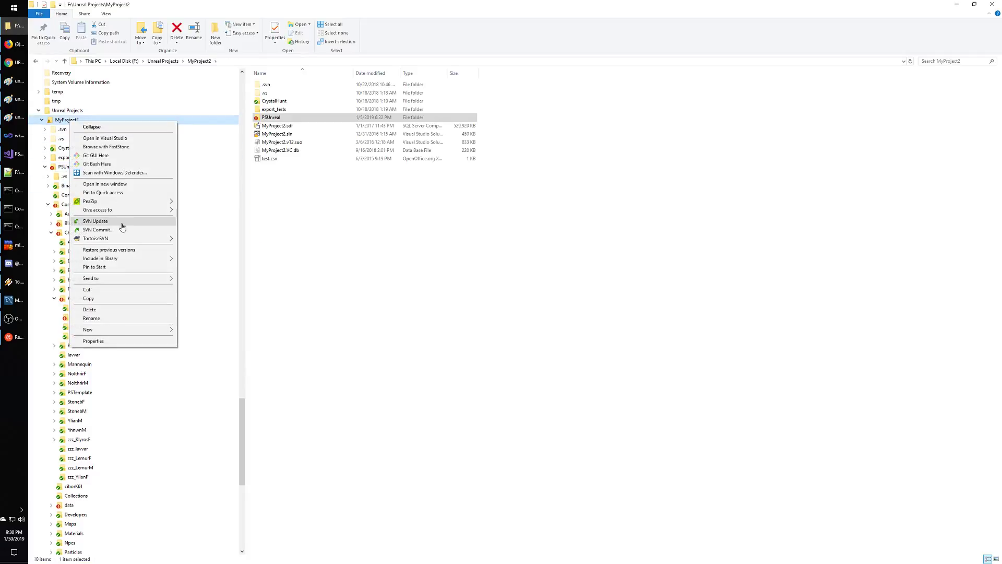
{"action": "mouse_move", "coordinate": [117, 238]}
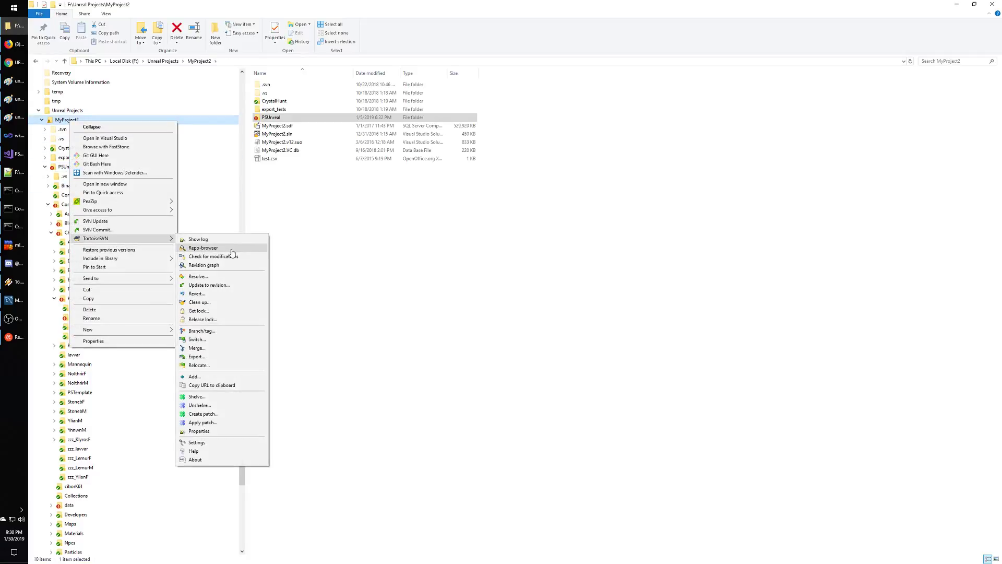
{"action": "left_click", "coordinate": [203, 302]}
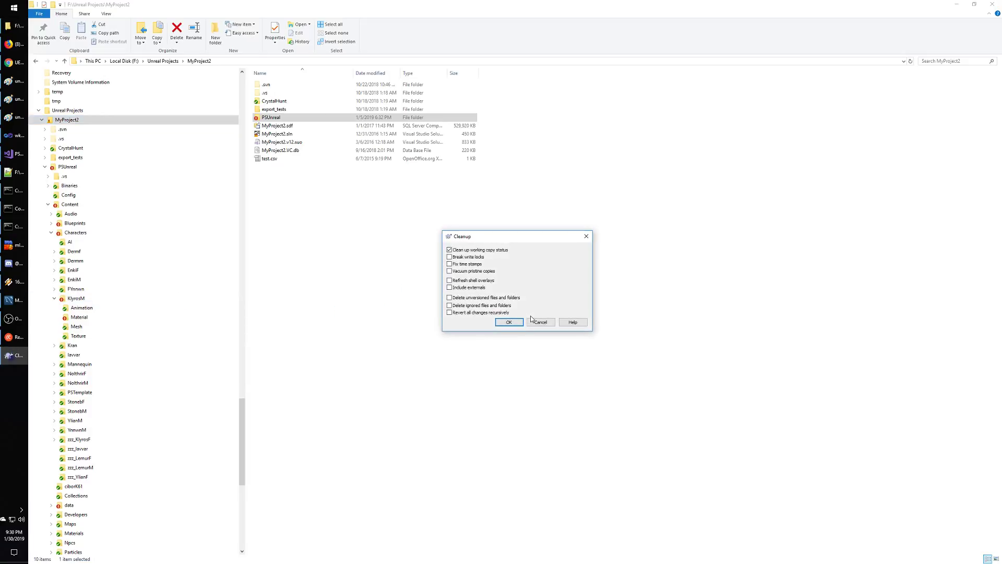
{"action": "left_click", "coordinate": [520, 323]}
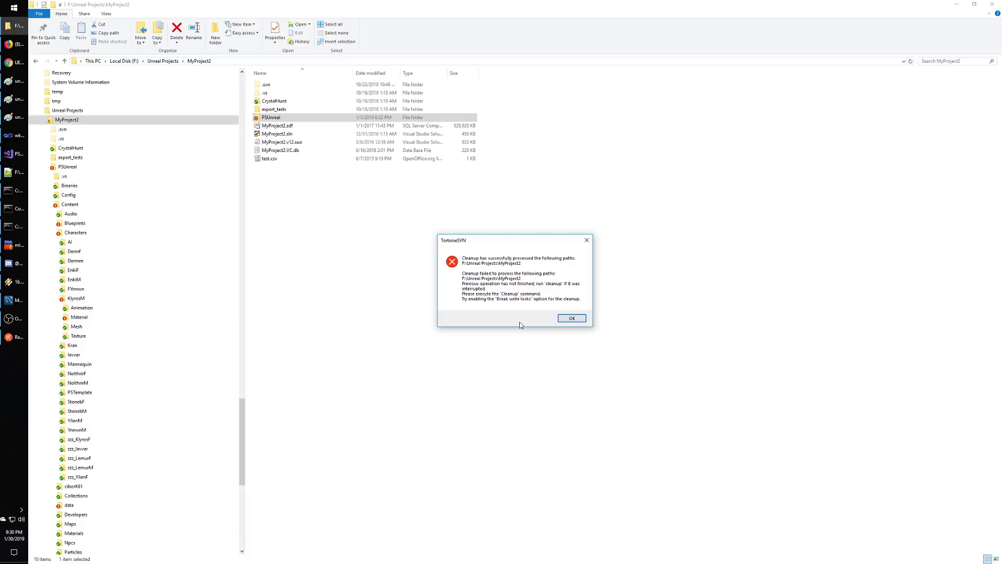
{"action": "left_click", "coordinate": [572, 318]}
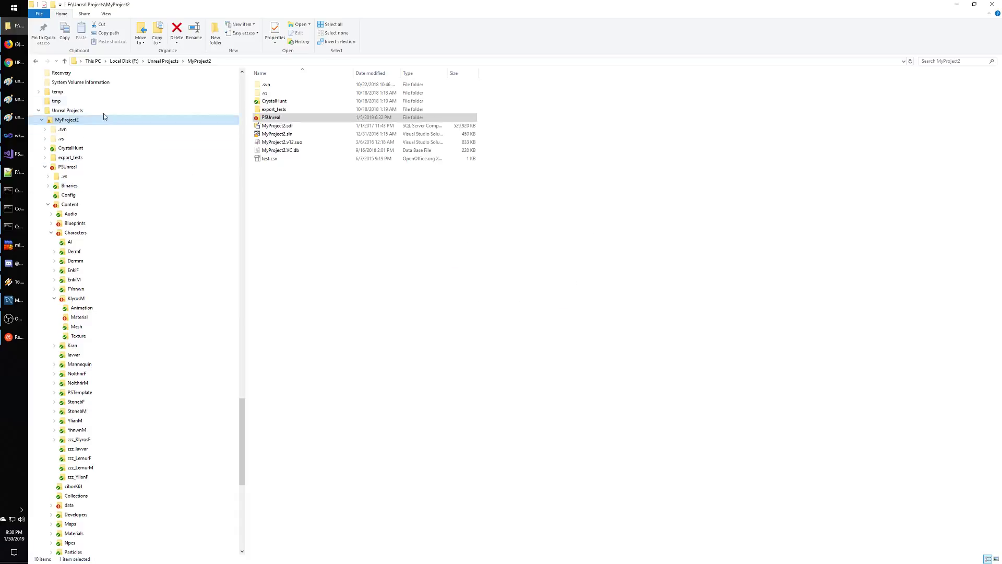
Step: Try the SVN cleanup of the MyProject2 folder with Break write locks enabled as well, and dismiss the result
{"action": "right_click", "coordinate": [75, 122]}
{"action": "mouse_move", "coordinate": [130, 239]}
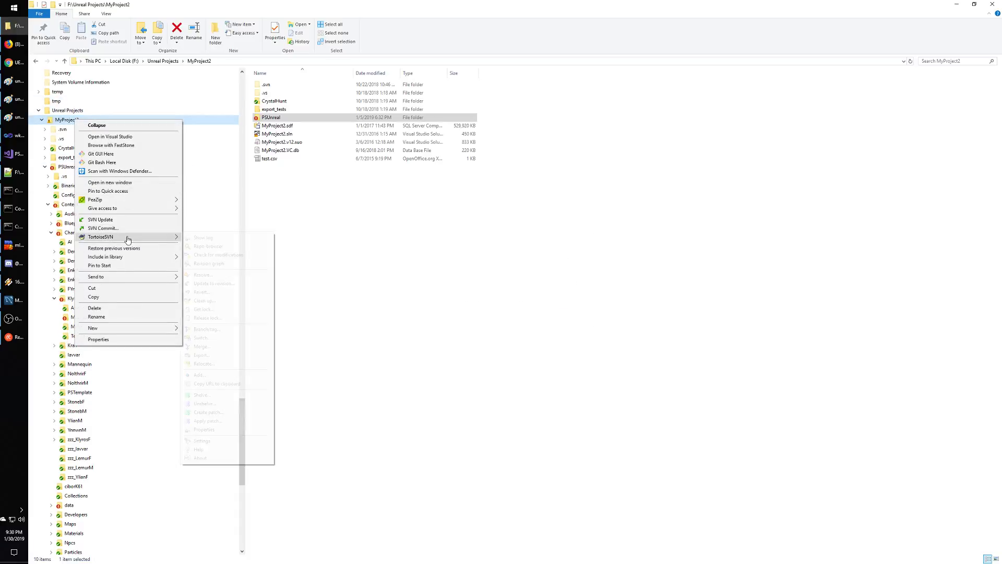
{"action": "left_click", "coordinate": [220, 301]}
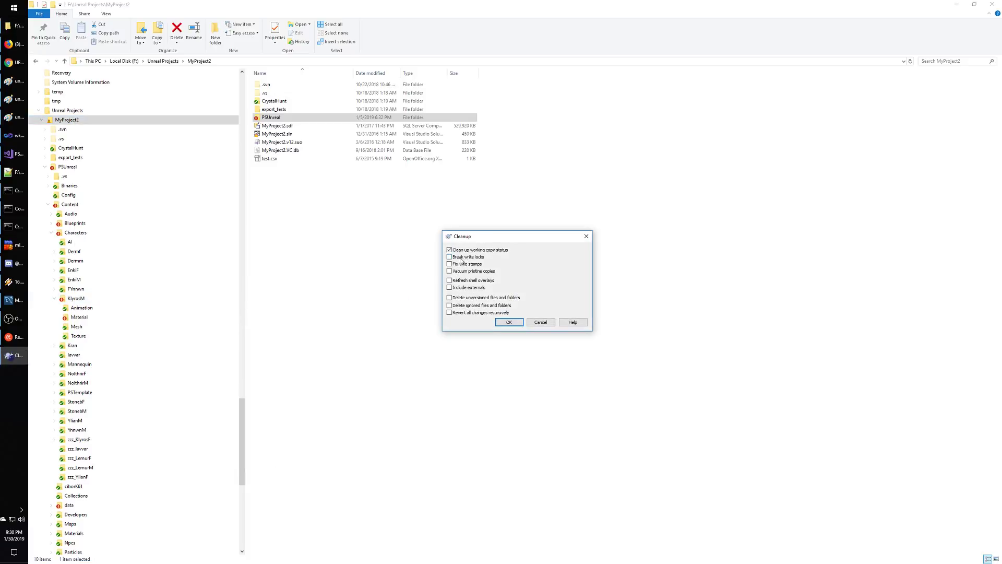
{"action": "left_click", "coordinate": [509, 322]}
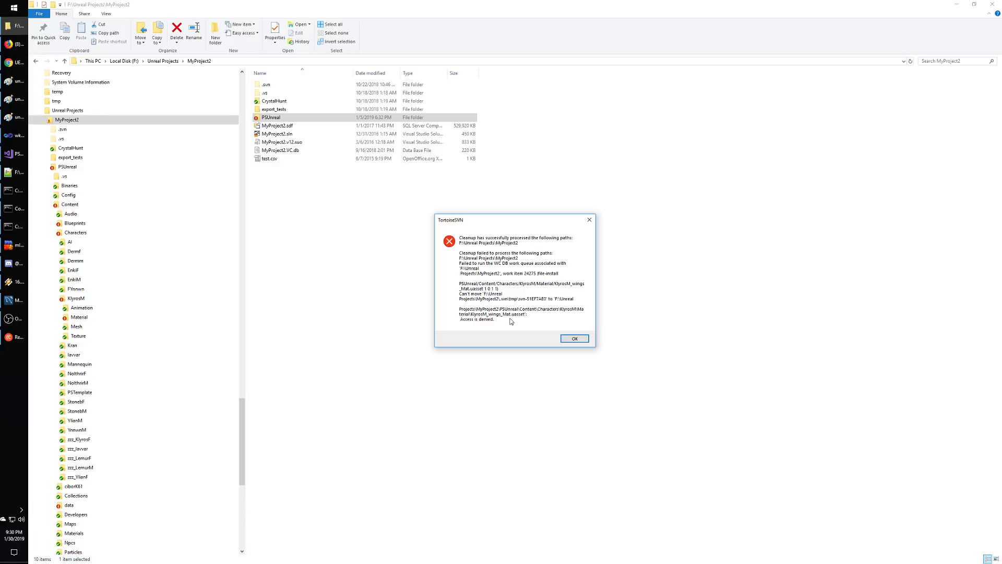
{"action": "left_click", "coordinate": [573, 340]}
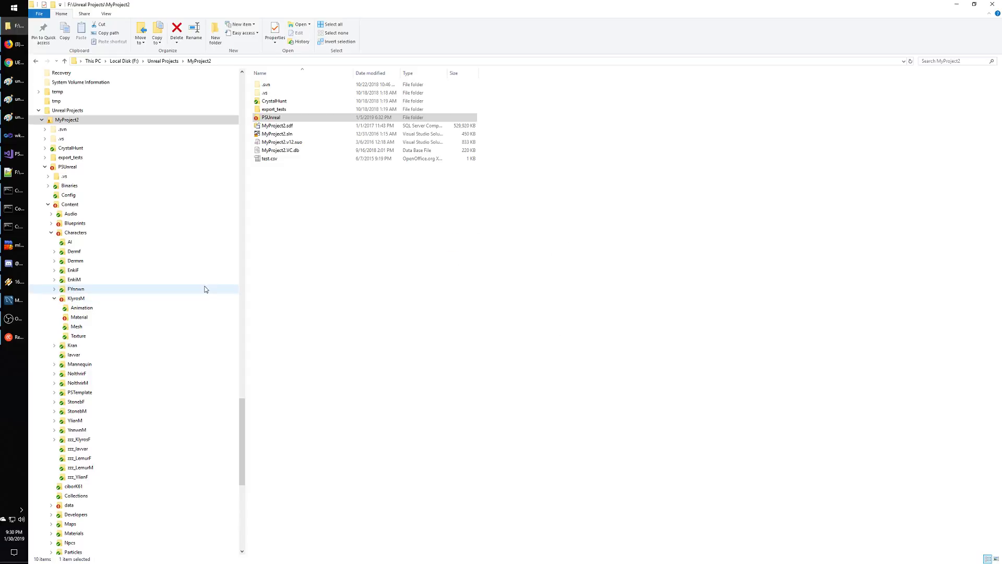
Step: Try to delete KlyrosM_wings_Mat.uasset from the KlyrosM character's Material folder, and cancel the file-in-use dialog
{"action": "left_click", "coordinate": [80, 317]}
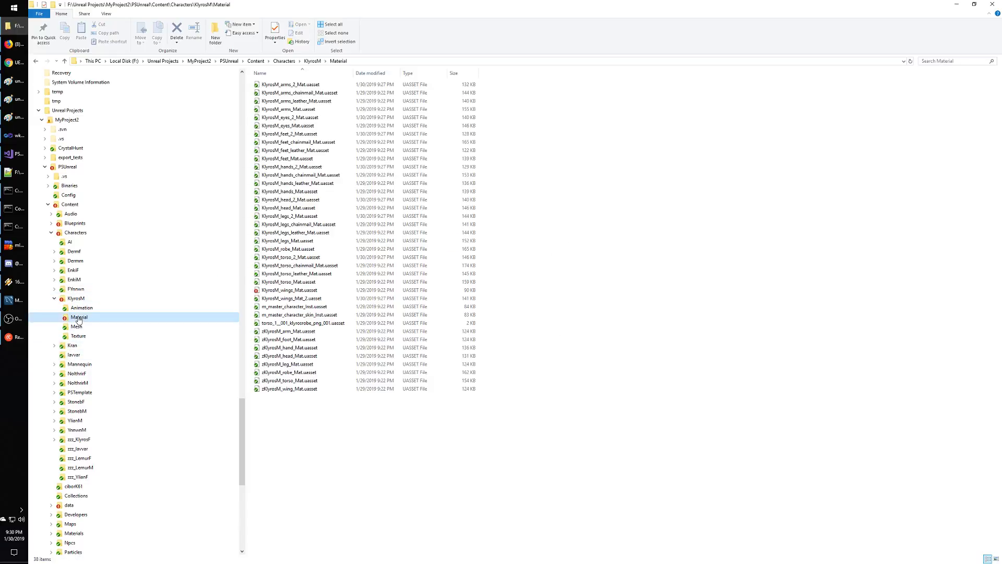
{"action": "left_click", "coordinate": [309, 291]}
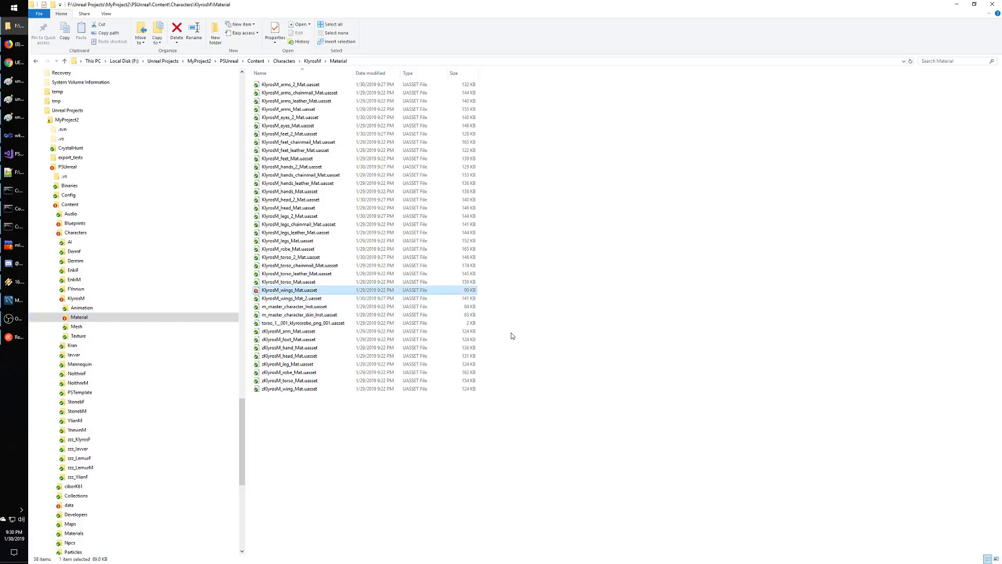
{"action": "key", "text": "Delete"}
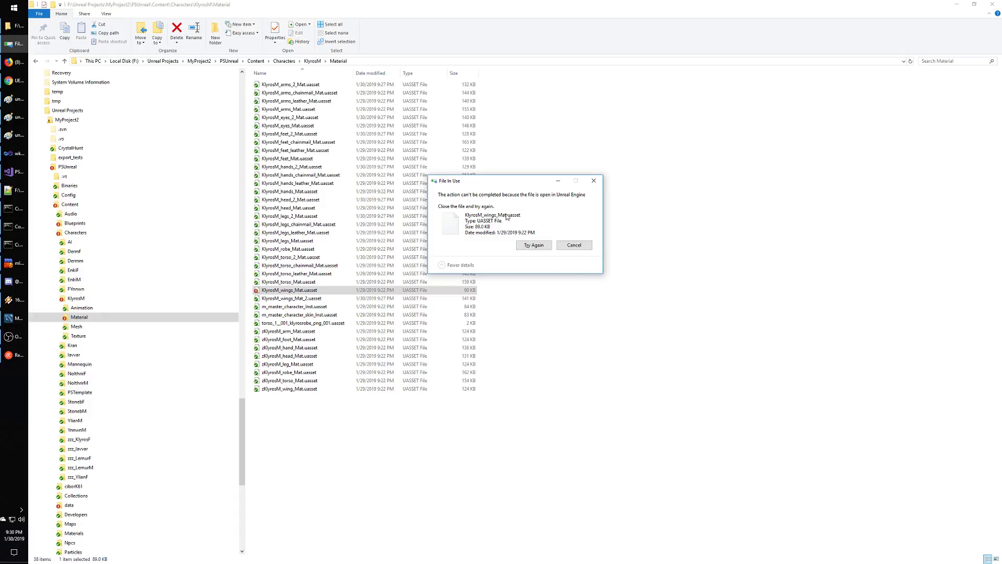
{"action": "left_click", "coordinate": [574, 246]}
{"action": "left_click", "coordinate": [577, 251]}
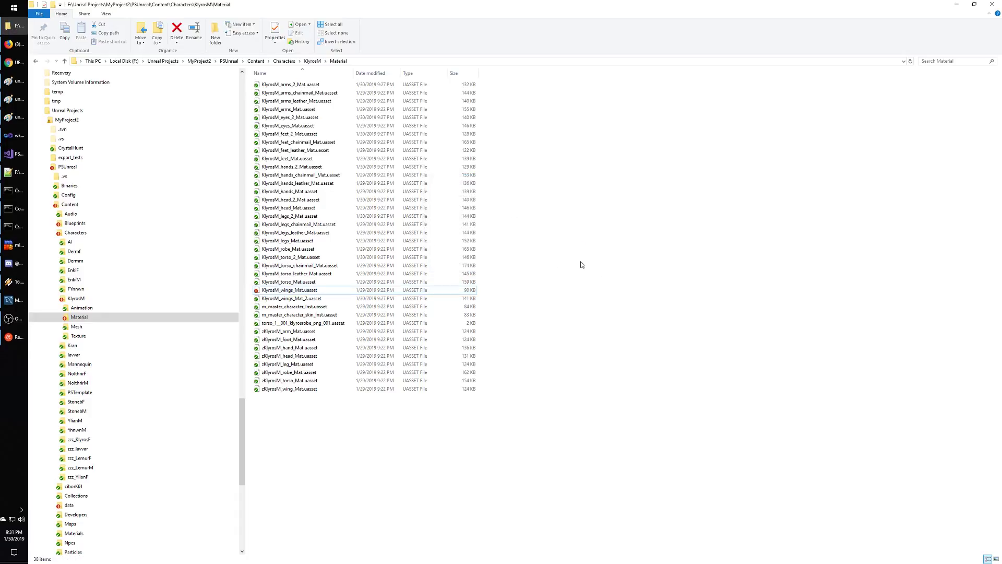
Step: Close the console window that launched the Unreal editor for PSUnreal, and move the MySQL Command Prompt clear of the file list
{"action": "mouse_move", "coordinate": [19, 266]}
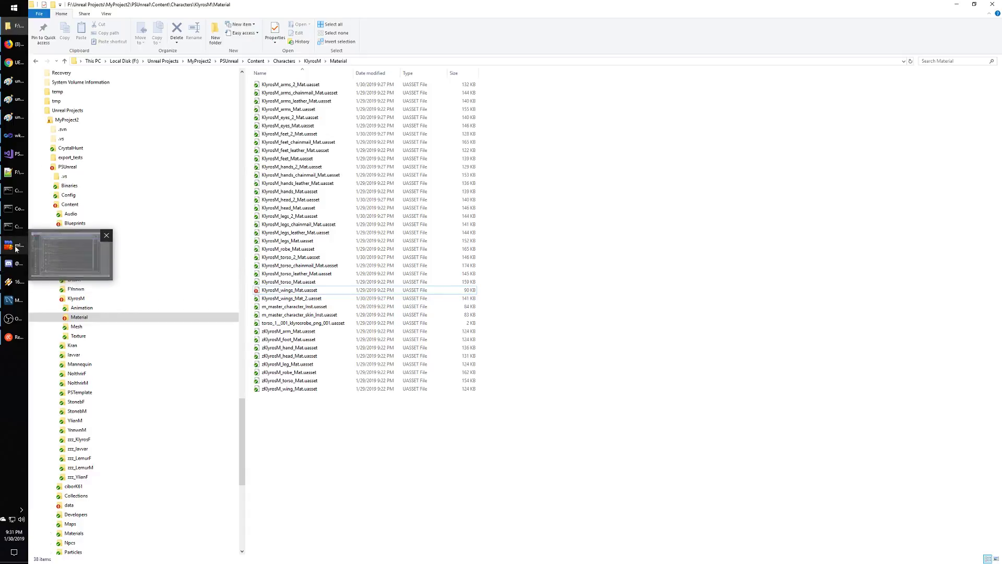
{"action": "left_click", "coordinate": [16, 226]}
{"action": "left_click", "coordinate": [15, 202]}
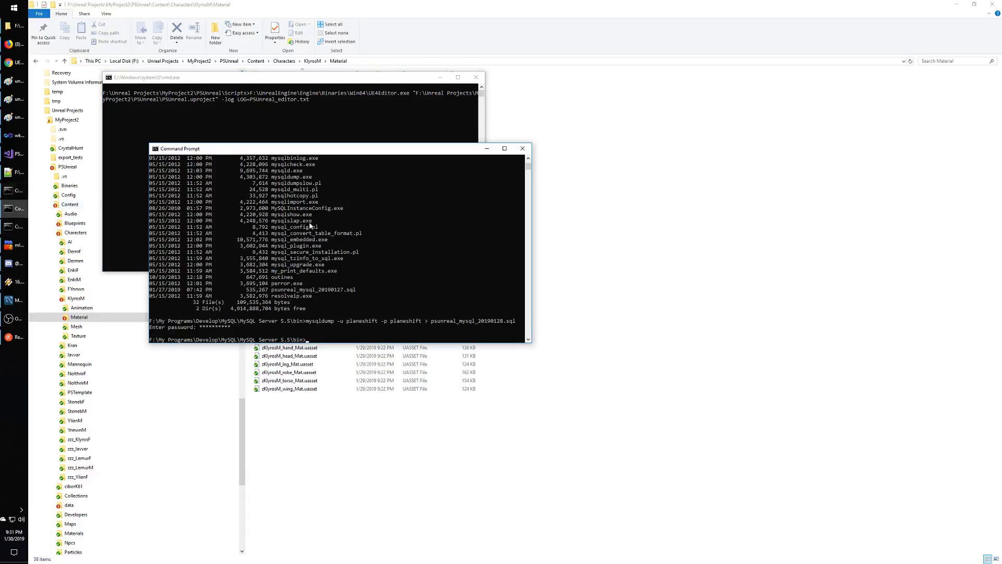
{"action": "left_click", "coordinate": [313, 135]}
{"action": "left_click", "coordinate": [476, 78]}
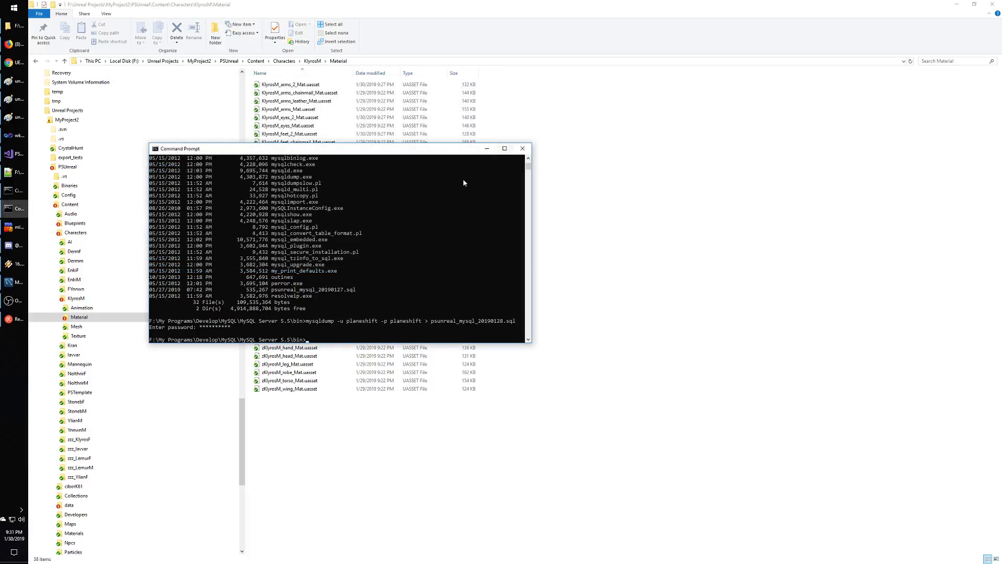
{"action": "left_click_drag", "start_coordinate": [365, 149], "coordinate": [702, 149]}
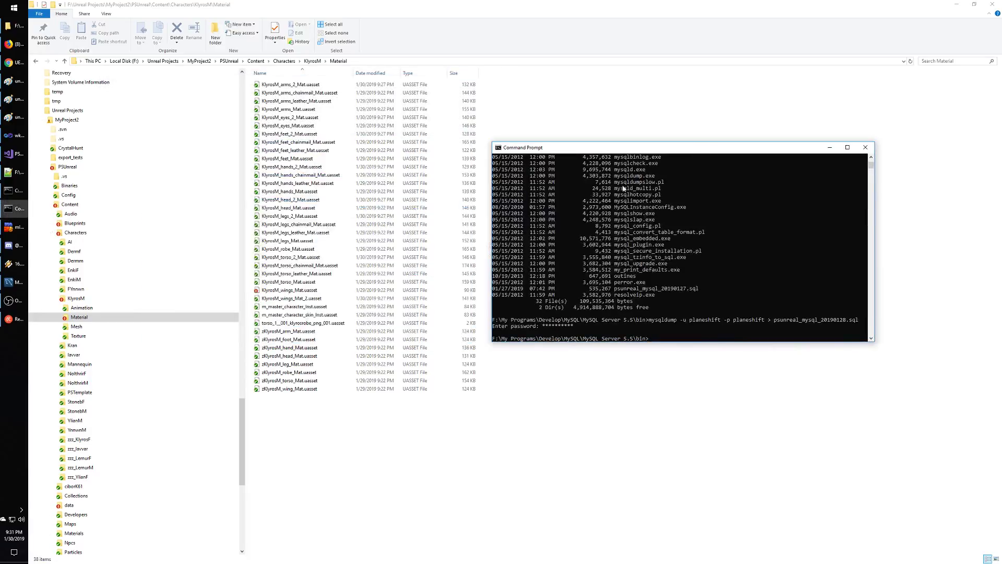
Step: Try an SVN update of the PSUnreal folder in File Explorer and dismiss the update log
{"action": "left_click", "coordinate": [371, 479]}
{"action": "left_click", "coordinate": [67, 166]}
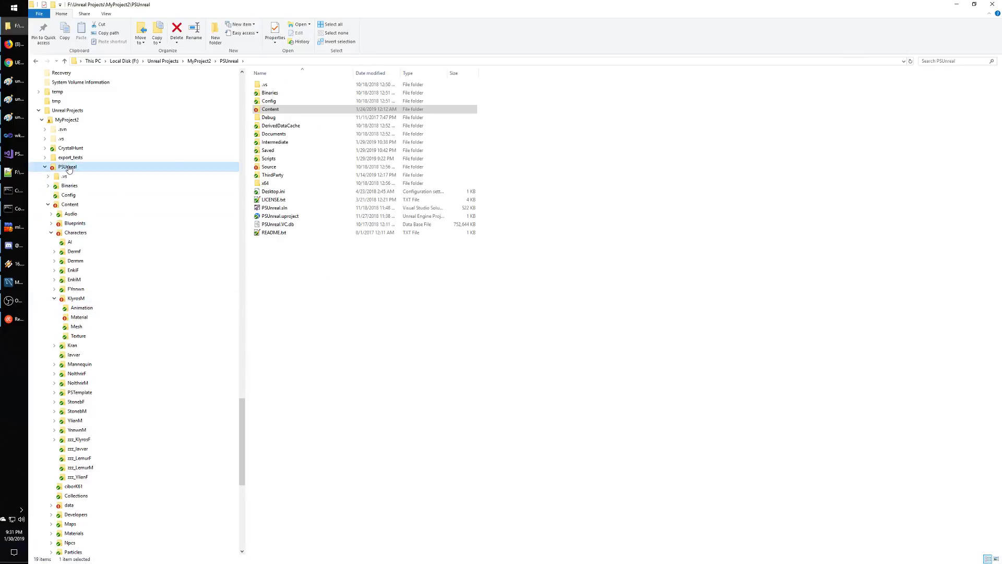
{"action": "right_click", "coordinate": [69, 167]}
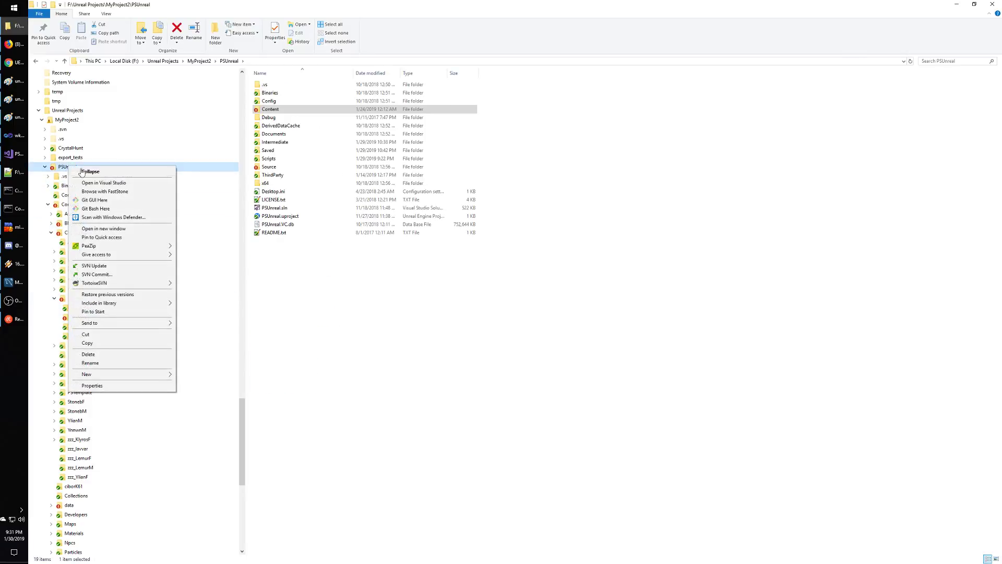
{"action": "left_click", "coordinate": [97, 265]}
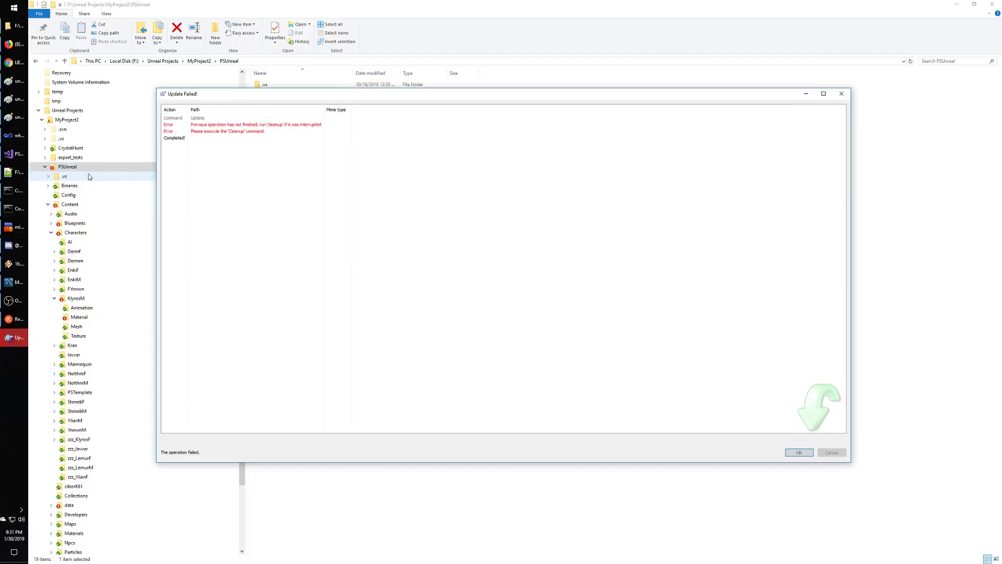
{"action": "left_click", "coordinate": [800, 452]}
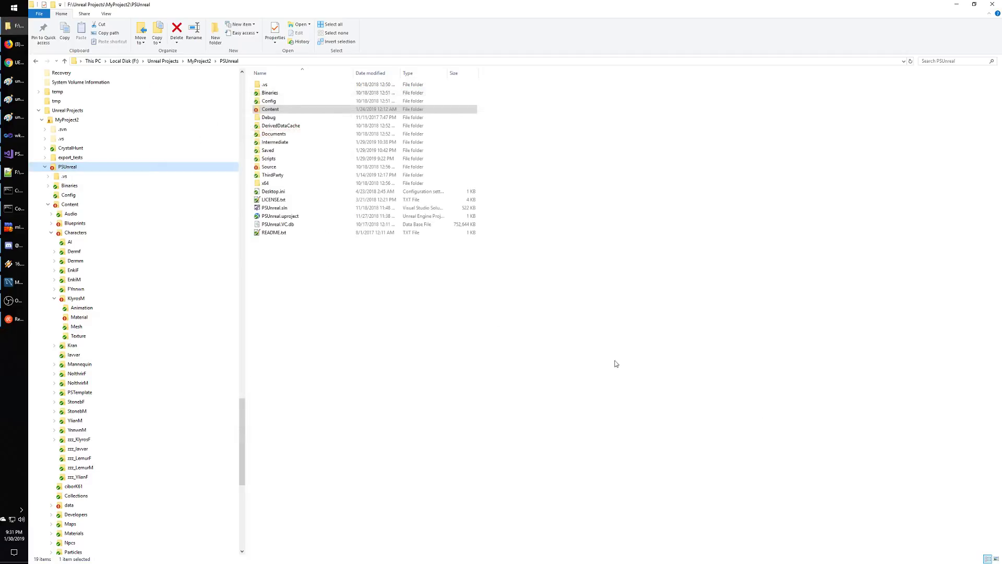
Step: Retry the SVN cleanup of the parent MyProject2 folder and dismiss the result
{"action": "right_click", "coordinate": [74, 121]}
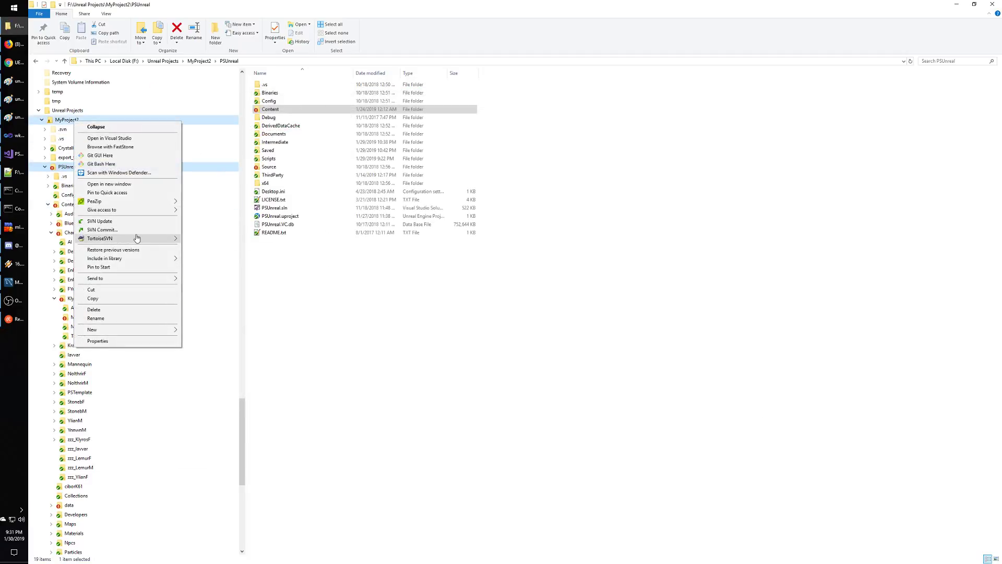
{"action": "mouse_move", "coordinate": [137, 239]}
{"action": "left_click", "coordinate": [220, 304]}
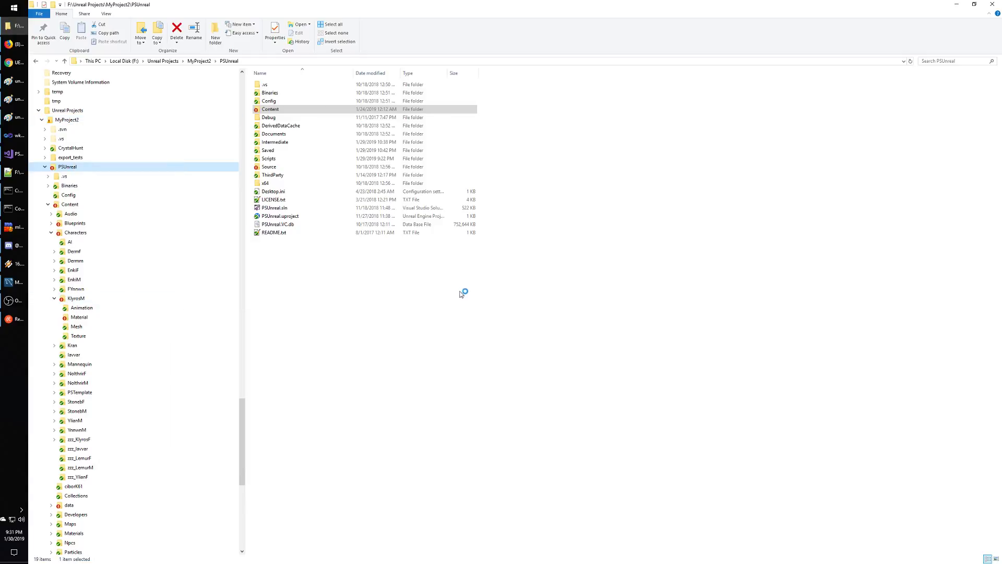
{"action": "left_click", "coordinate": [509, 322]}
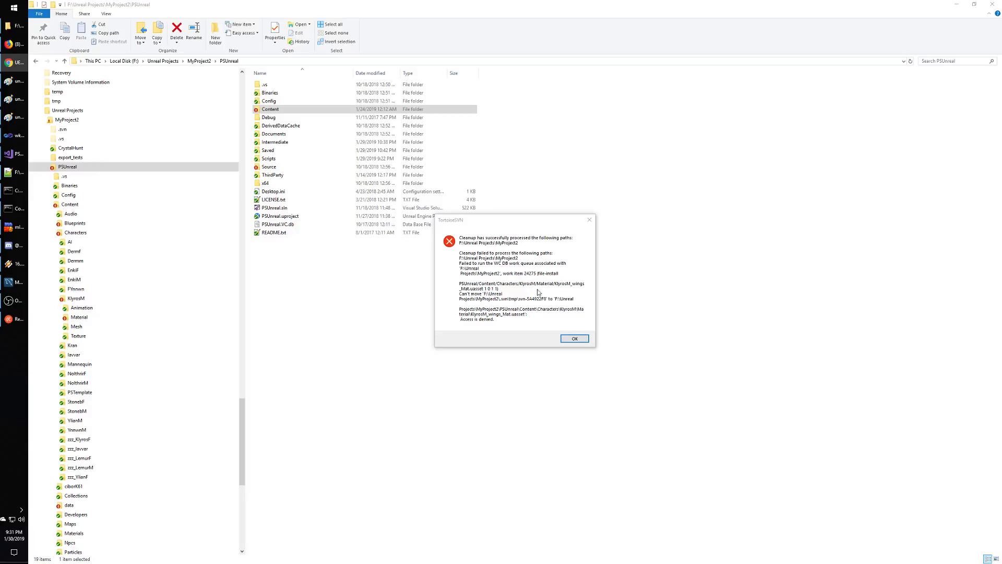
{"action": "left_click", "coordinate": [574, 338]}
{"action": "left_click", "coordinate": [377, 323]}
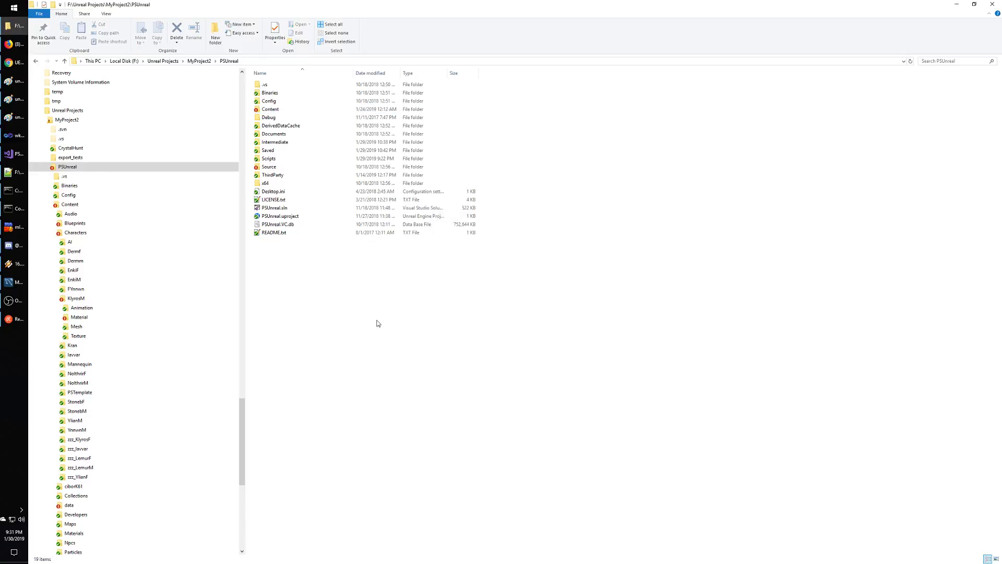
Step: Open Task Manager, check the open console windows, and close the Command Prompt used for the MySQL dump
{"action": "key", "text": "ctrl+shift+Escape"}
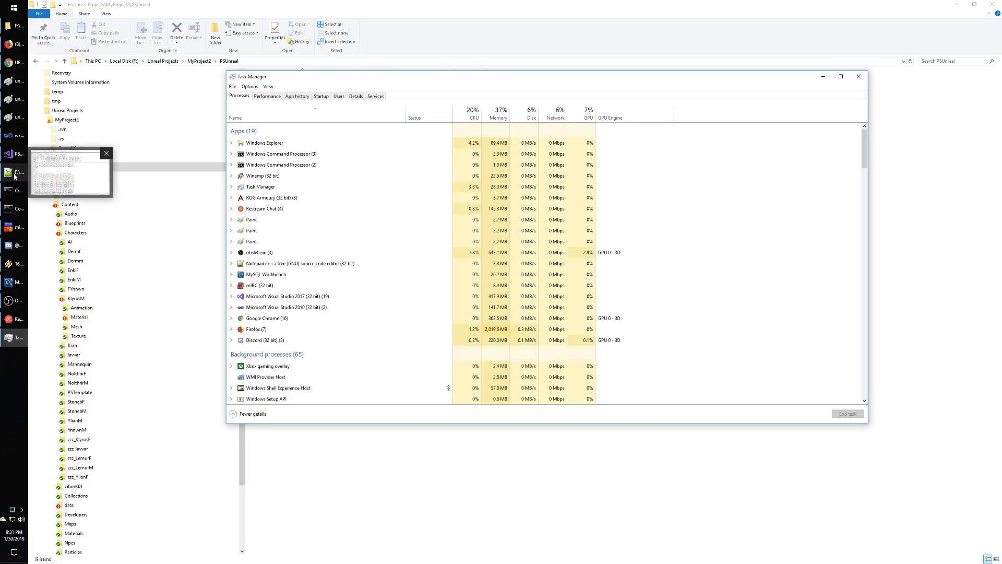
{"action": "mouse_move", "coordinate": [15, 170]}
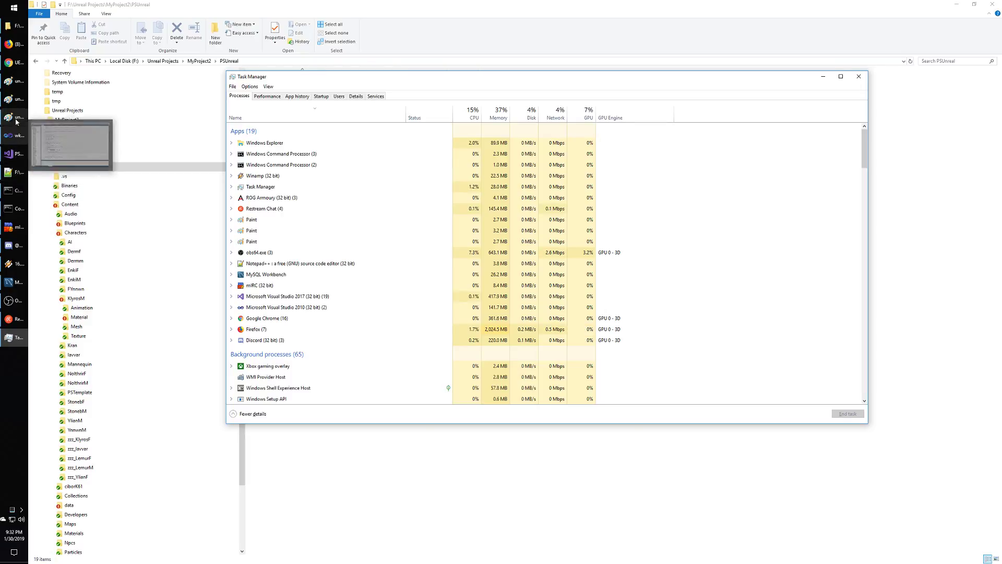
{"action": "mouse_move", "coordinate": [19, 56]}
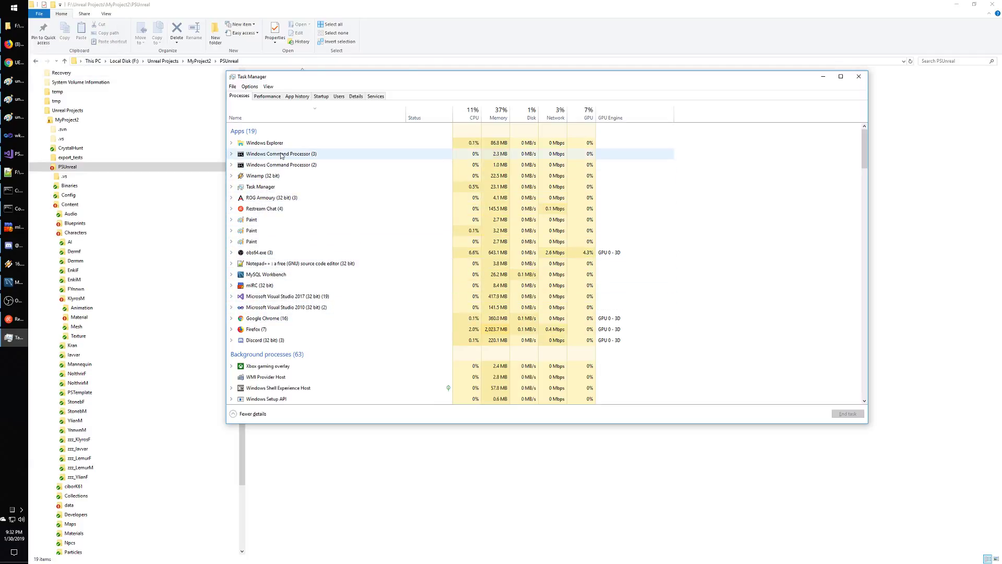
{"action": "left_click", "coordinate": [14, 192]}
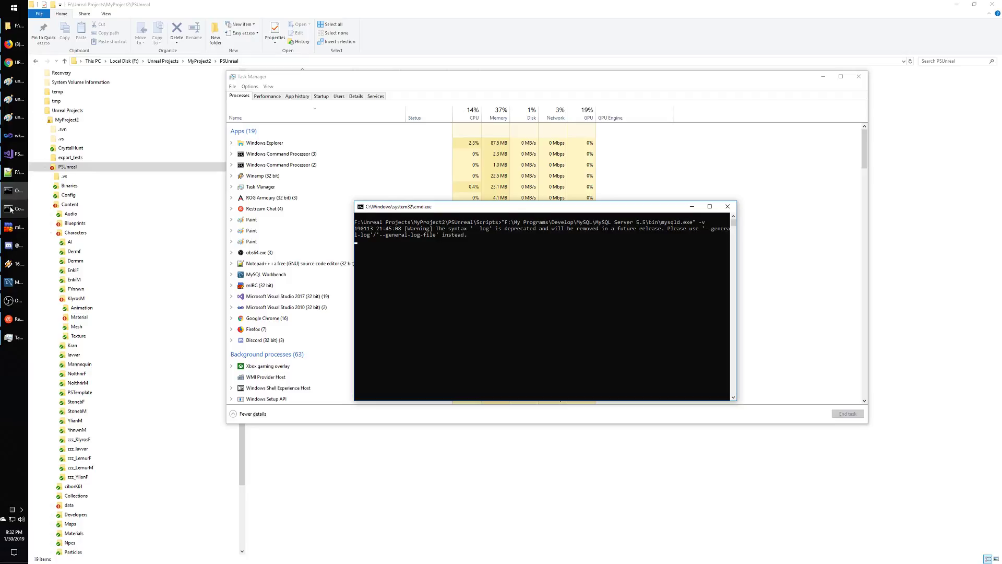
{"action": "left_click", "coordinate": [11, 209]}
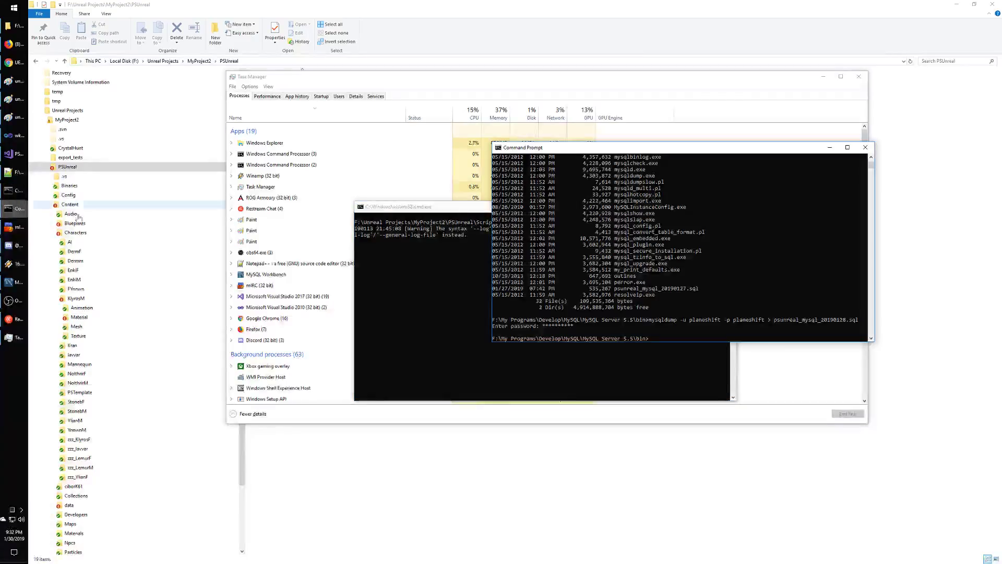
{"action": "left_click", "coordinate": [469, 215]}
{"action": "left_click", "coordinate": [759, 240]}
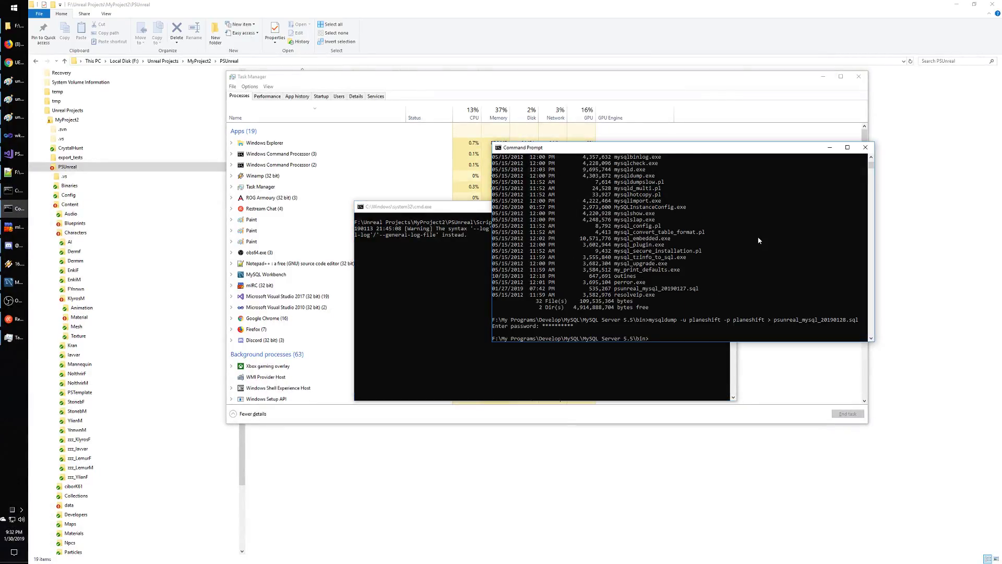
{"action": "left_click", "coordinate": [865, 150]}
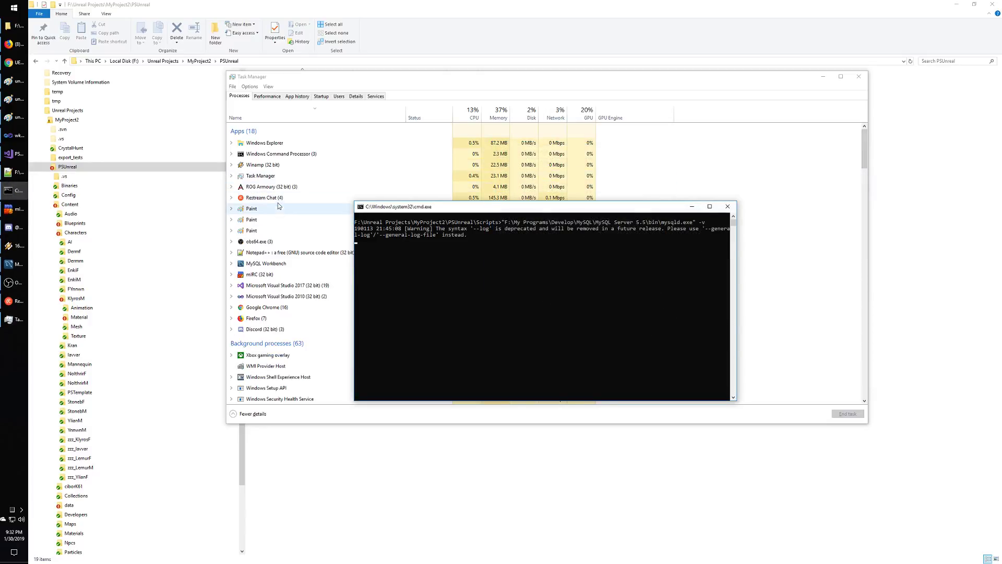
Step: End the leftover Unreal Engine background process in Task Manager and look through the remaining processes
{"action": "left_click", "coordinate": [271, 230]}
{"action": "scroll", "coordinate": [292, 234], "scroll_direction": "down", "scroll_amount": 6}
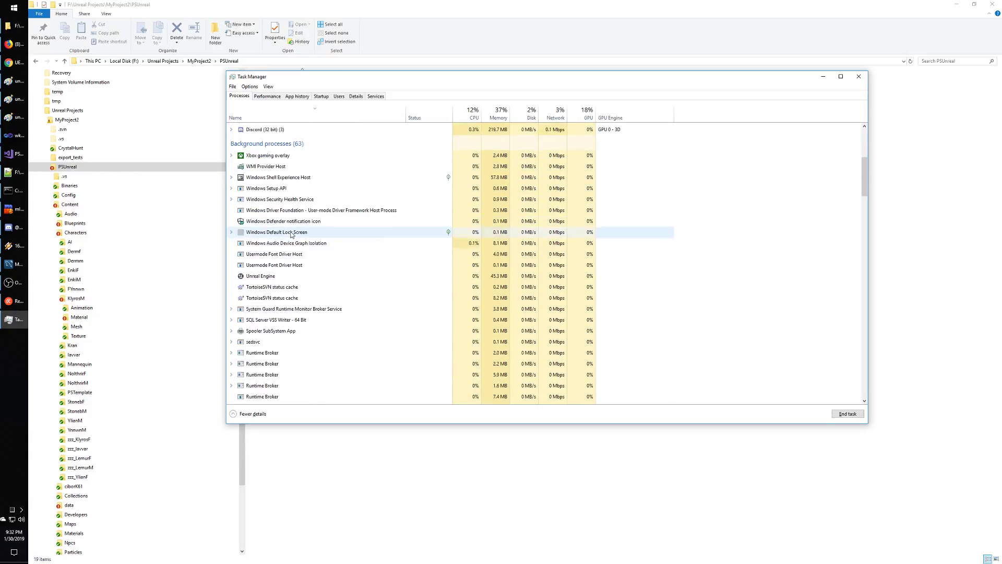
{"action": "scroll", "coordinate": [292, 233], "scroll_direction": "down", "scroll_amount": 2}
{"action": "left_click", "coordinate": [270, 206]}
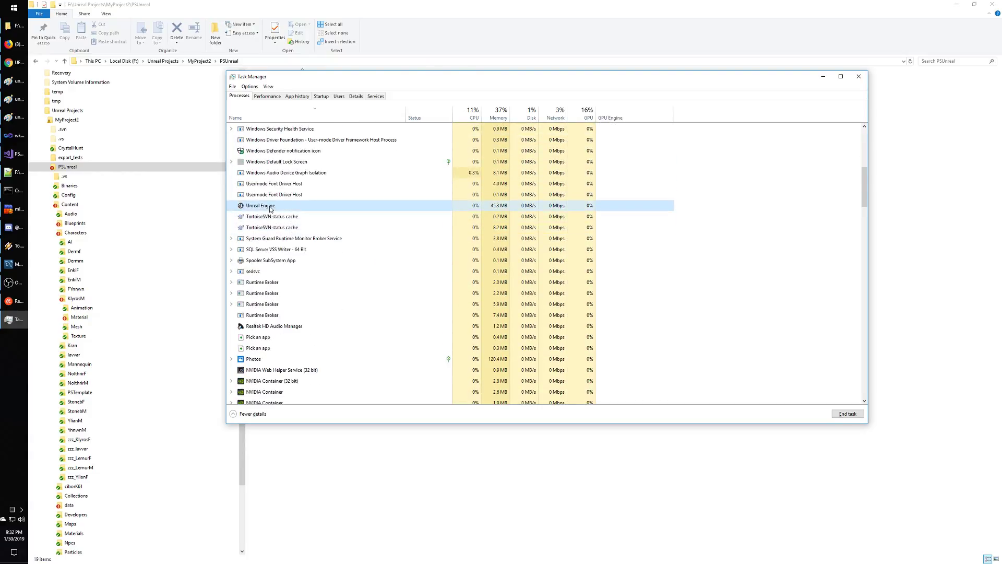
{"action": "right_click", "coordinate": [267, 208]}
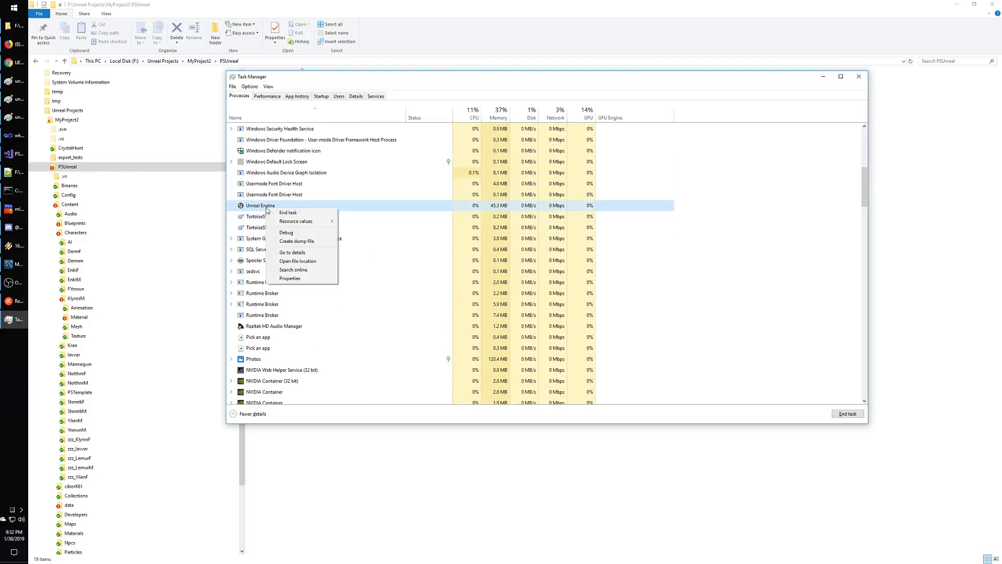
{"action": "left_click", "coordinate": [288, 213]}
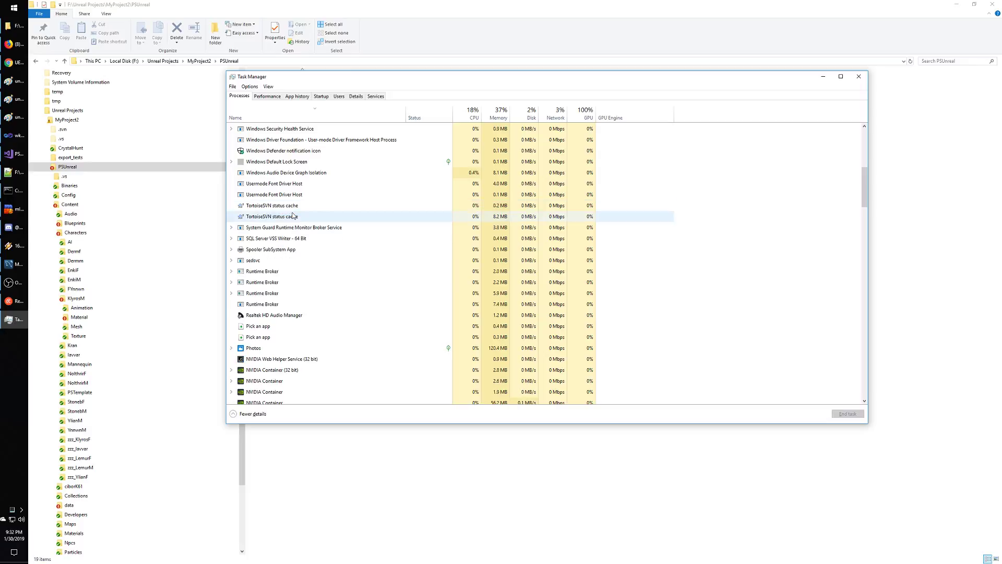
{"action": "scroll", "coordinate": [317, 286], "scroll_direction": "down", "scroll_amount": 10}
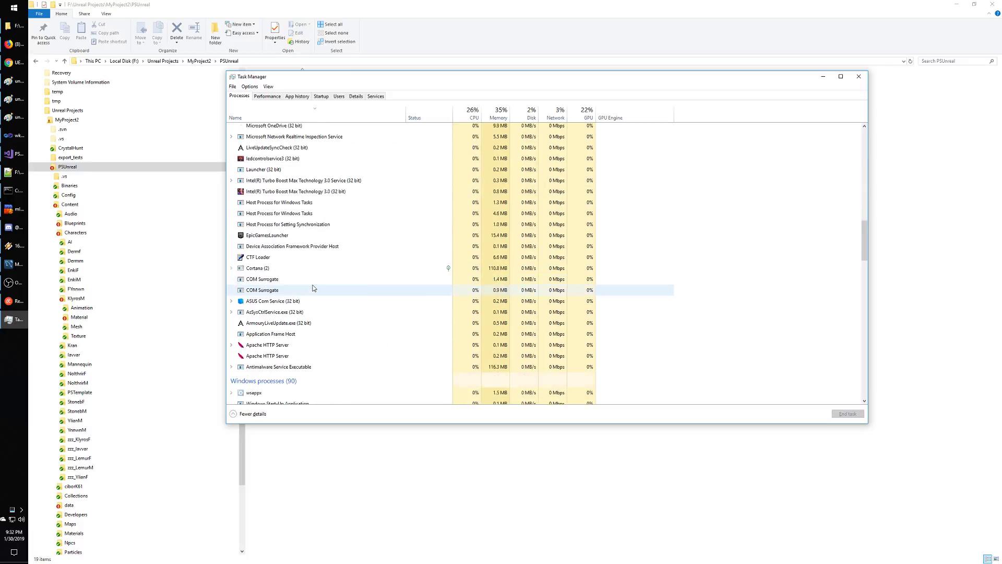
{"action": "scroll", "coordinate": [313, 287], "scroll_direction": "down", "scroll_amount": 15}
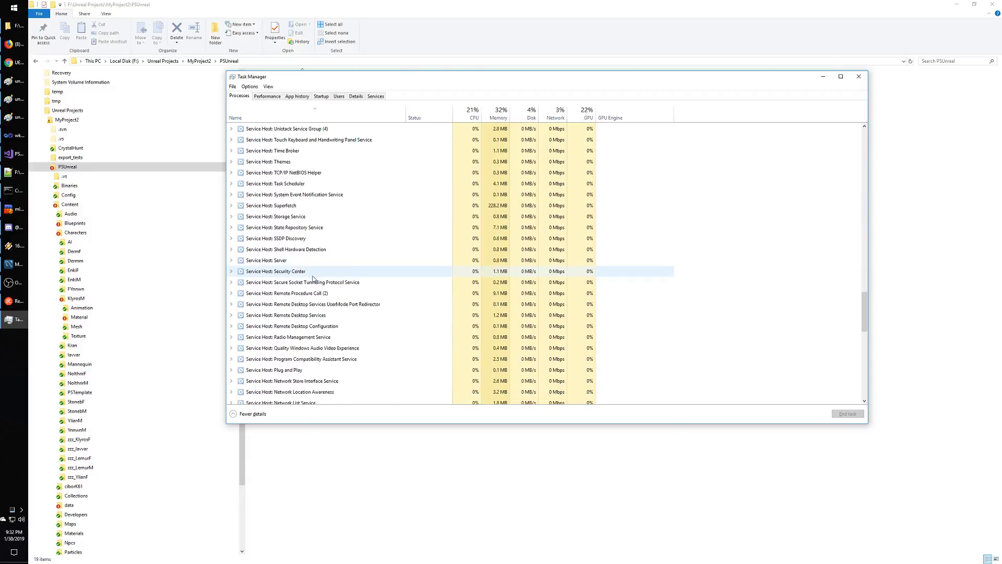
{"action": "scroll", "coordinate": [313, 279], "scroll_direction": "down", "scroll_amount": 3}
Step: Switch to File Explorer, run an SVN cleanup on the MyProject2 folder and dismiss the result
{"action": "left_click", "coordinate": [219, 229]}
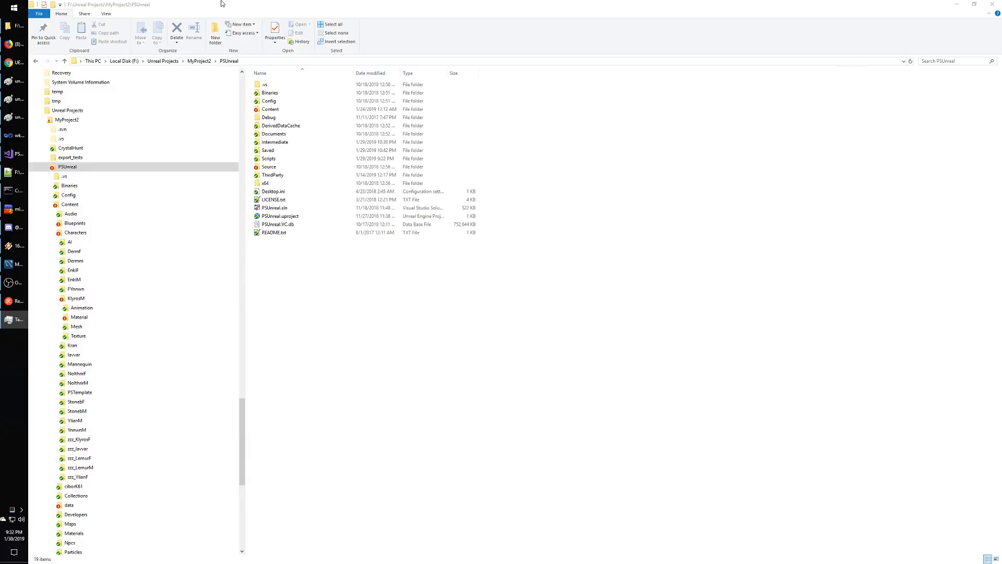
{"action": "left_click", "coordinate": [66, 120]}
{"action": "right_click", "coordinate": [67, 120]}
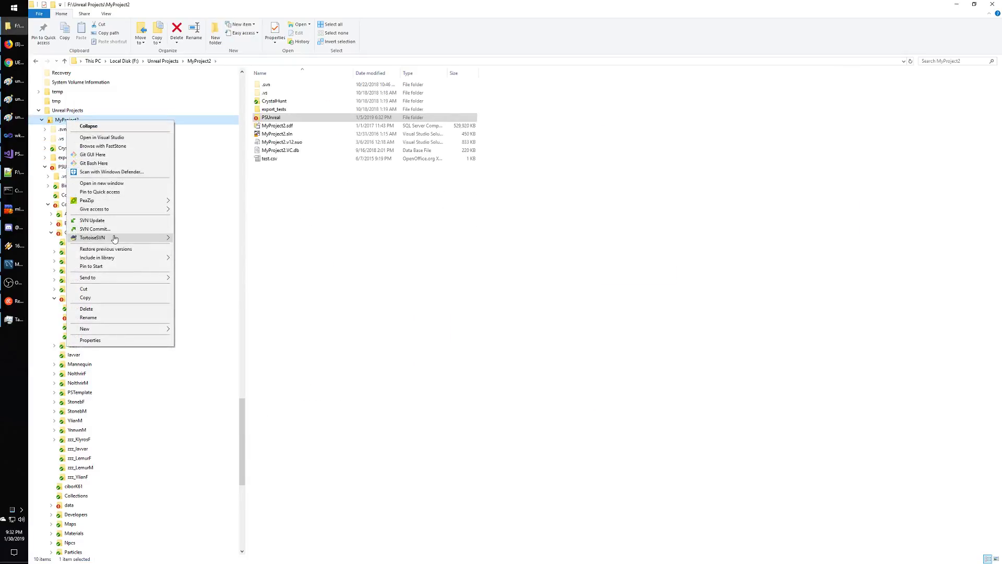
{"action": "mouse_move", "coordinate": [115, 238]}
{"action": "left_click", "coordinate": [206, 298]}
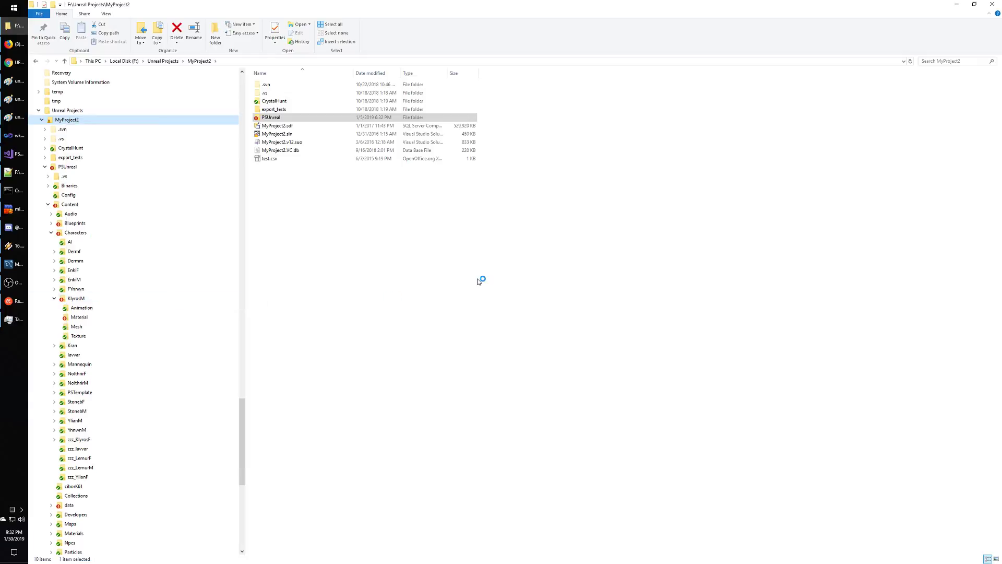
{"action": "left_click", "coordinate": [510, 321]}
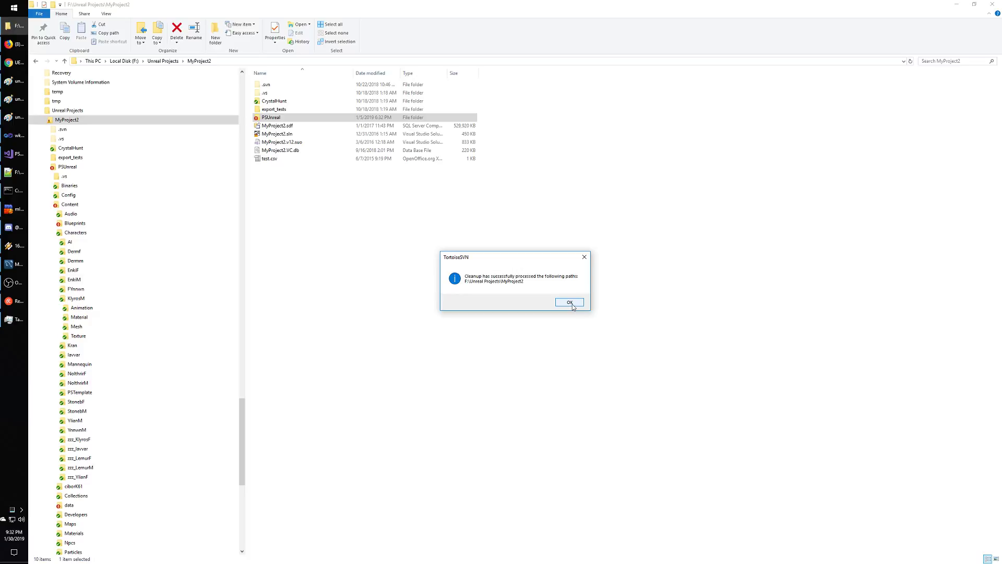
{"action": "left_click", "coordinate": [570, 302]}
Step: Run an SVN update on the PSUnreal folder
{"action": "left_click", "coordinate": [67, 167]}
{"action": "right_click", "coordinate": [71, 169]}
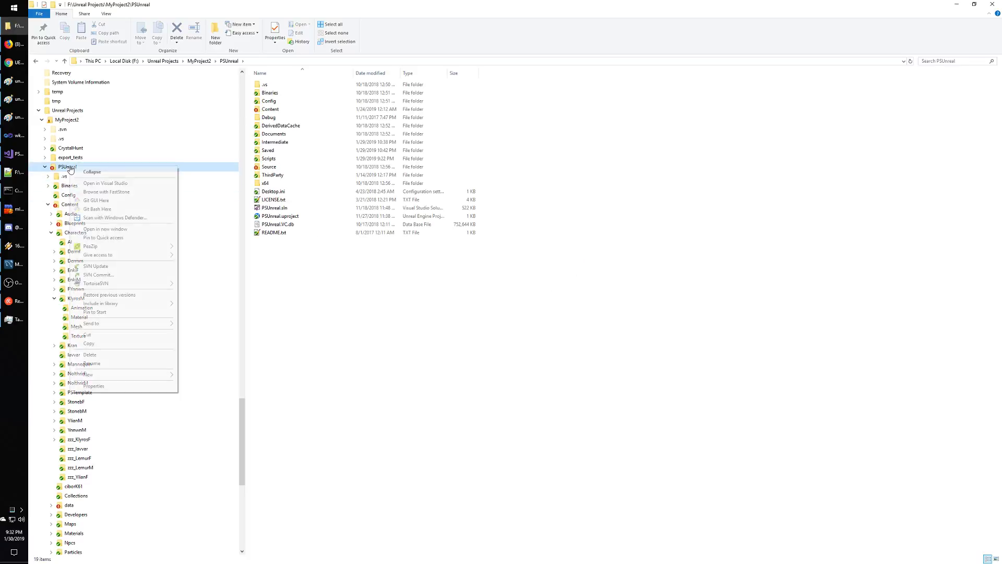
{"action": "left_click", "coordinate": [99, 266]}
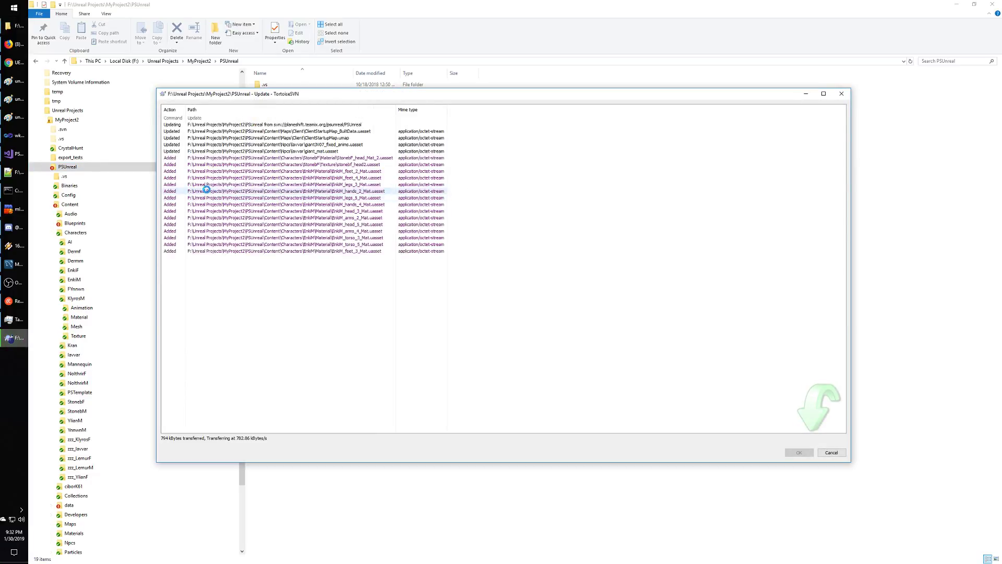
Step: Switch to Chrome, search Google for "unreal engine material instances" and open the Instanced Materials page of the Unreal Engine 4 documentation
{"action": "key", "text": "alt+Tab"}
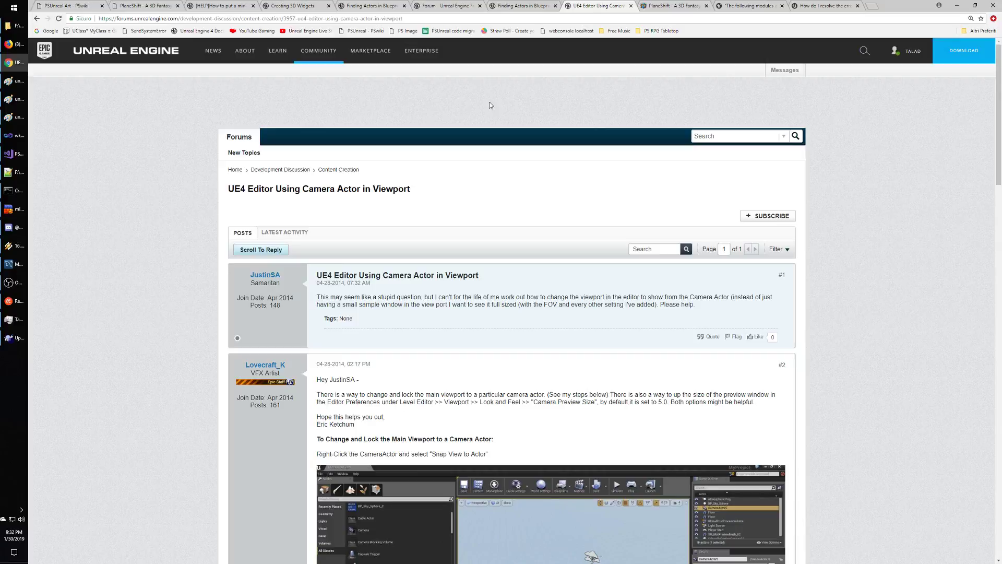
{"action": "left_click", "coordinate": [50, 30]}
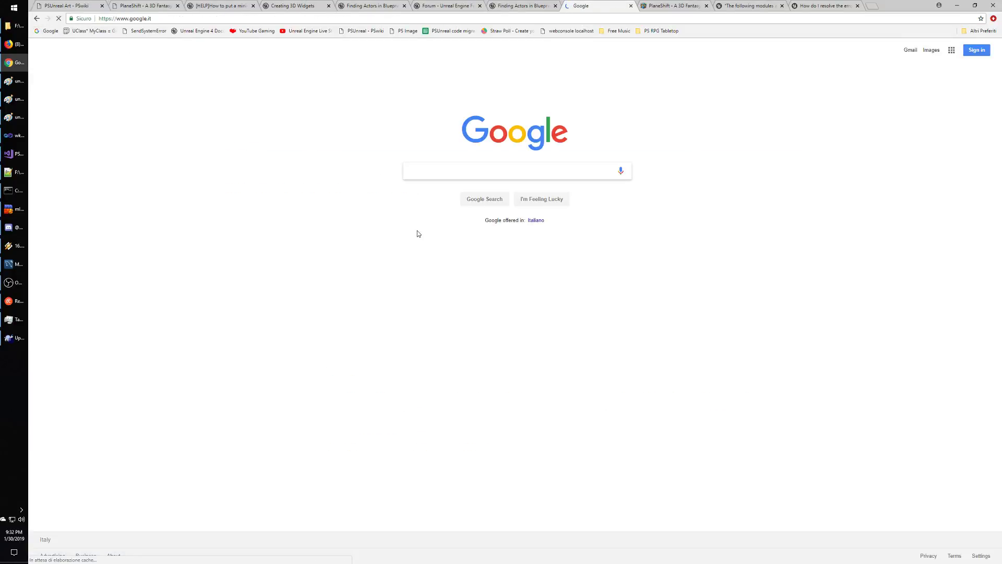
{"action": "type", "text": "unreal "}
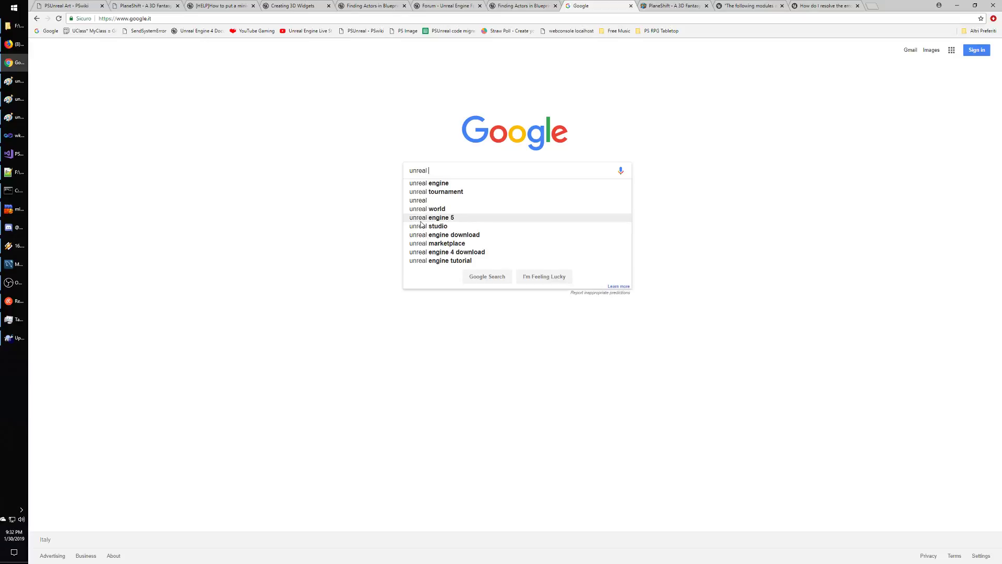
{"action": "type", "text": "engine matier"}
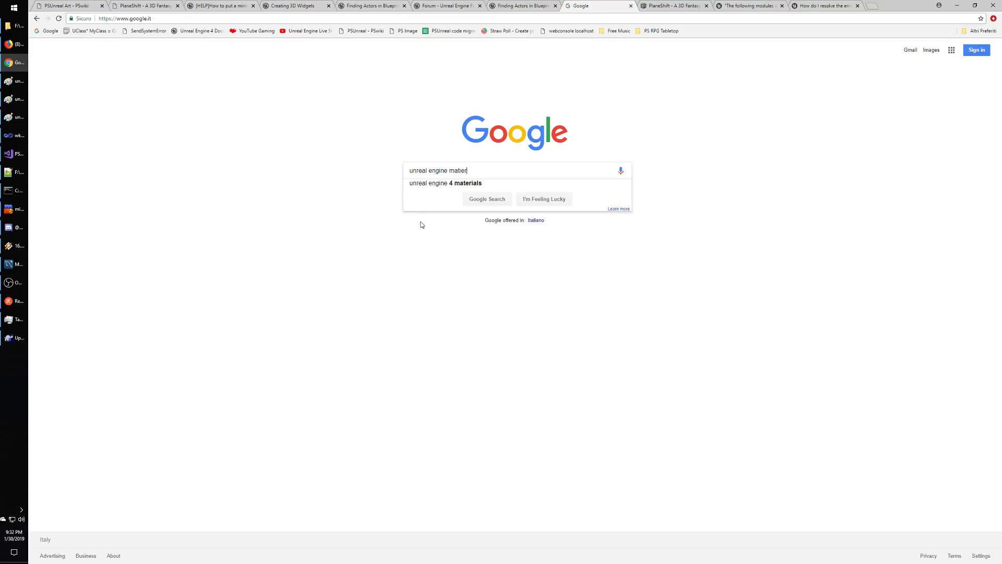
{"action": "key", "text": "BackSpace"}
{"action": "key", "text": "BackSpace"}
{"action": "key", "text": "BackSpace"}
{"action": "type", "text": "erial instances"}
{"action": "key", "text": "Return"}
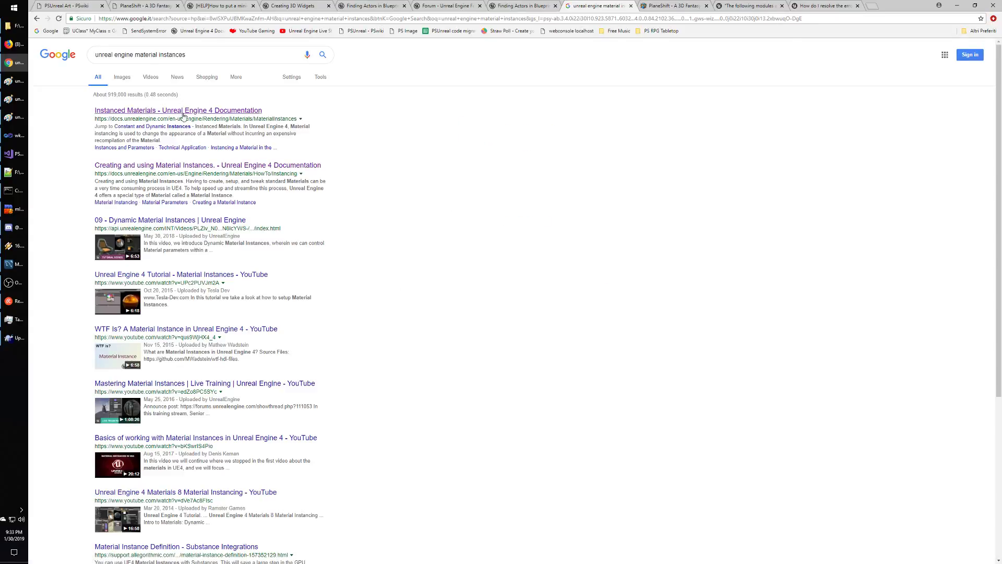
{"action": "left_click", "coordinate": [183, 112]}
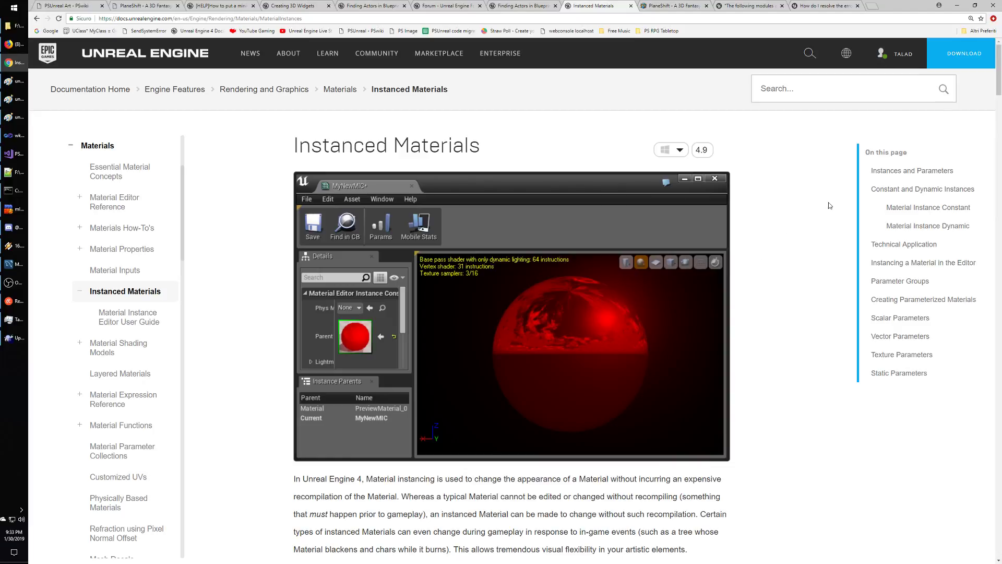
Step: Read the Instanced Materials introduction, highlighting the passages on gameplay changes, visual flexibility and recompiling typical Materials
{"action": "key", "text": "alt+Tab"}
{"action": "scroll", "coordinate": [268, 227], "scroll_direction": "down", "scroll_amount": 1}
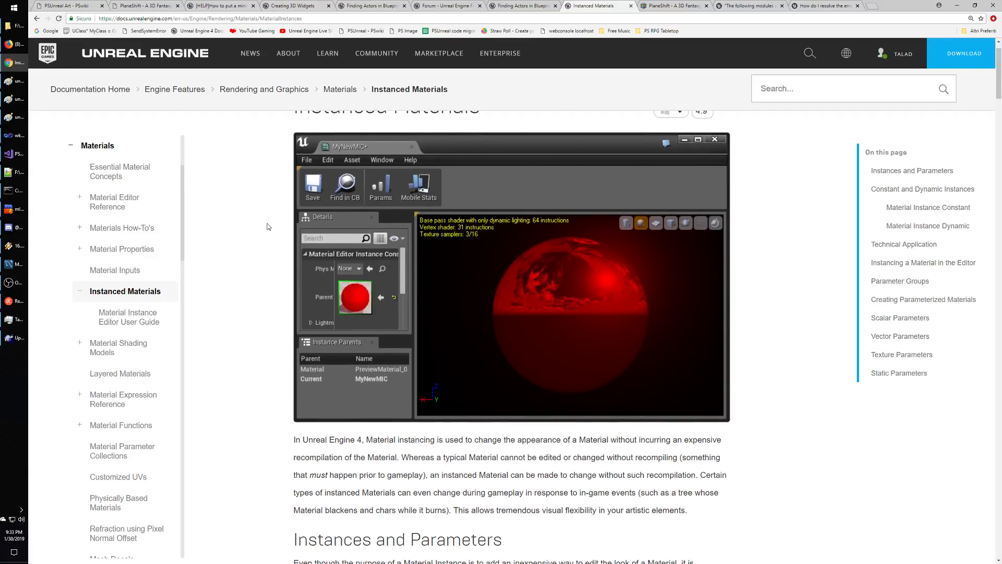
{"action": "scroll", "coordinate": [268, 225], "scroll_direction": "up", "scroll_amount": 1}
{"action": "scroll", "coordinate": [267, 226], "scroll_direction": "down", "scroll_amount": 4}
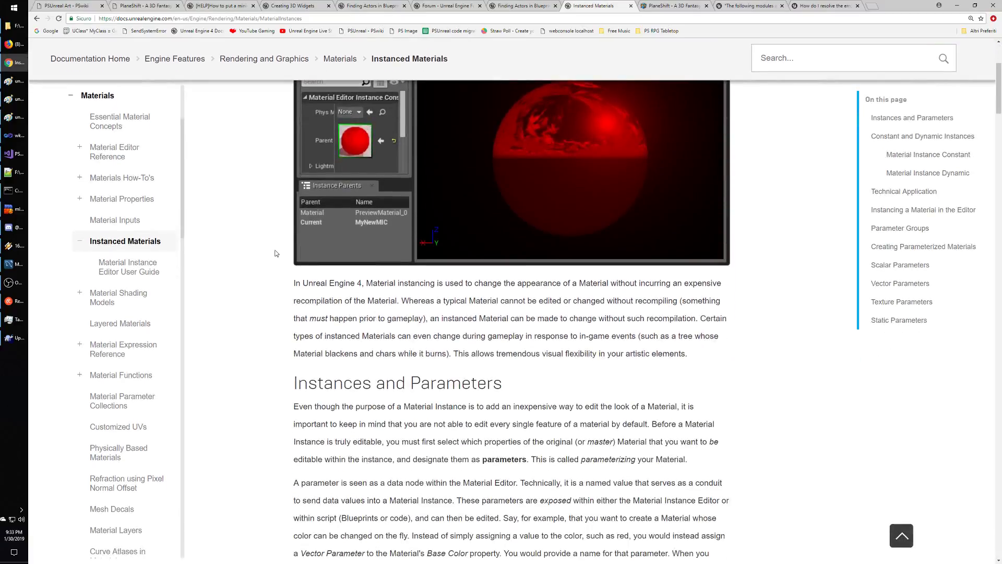
{"action": "scroll", "coordinate": [276, 253], "scroll_direction": "down", "scroll_amount": 1}
{"action": "left_click_drag", "start_coordinate": [373, 244], "coordinate": [636, 299]}
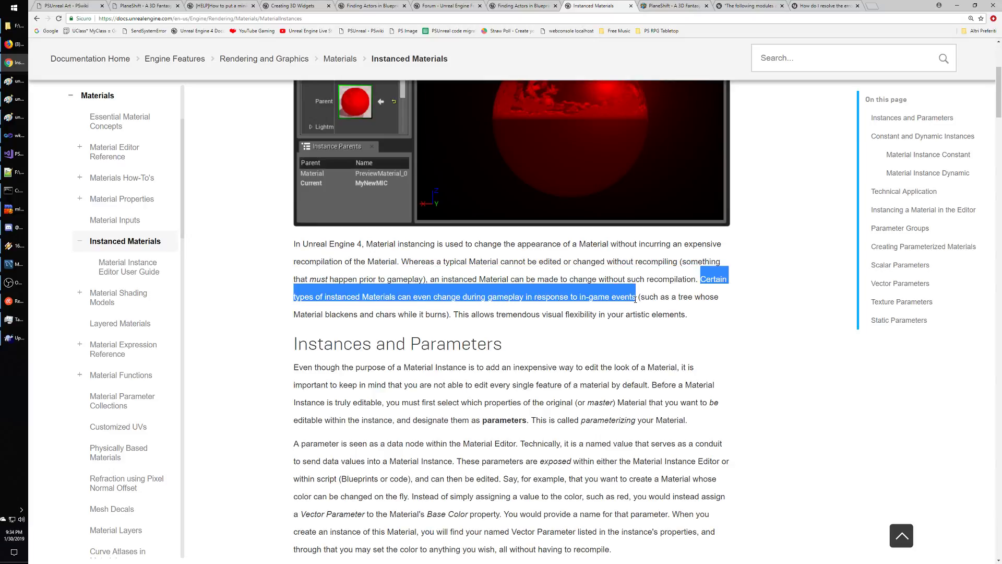
{"action": "left_click", "coordinate": [662, 299]}
{"action": "left_click_drag", "start_coordinate": [314, 309], "coordinate": [456, 312]}
{"action": "left_click", "coordinate": [453, 314]}
{"action": "scroll", "coordinate": [553, 348], "scroll_direction": "up", "scroll_amount": 3}
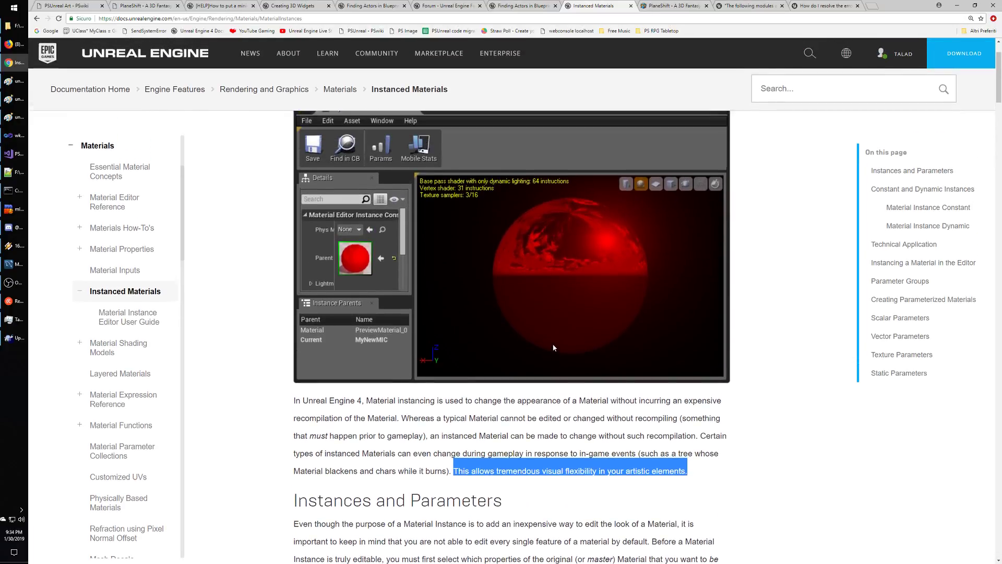
{"action": "scroll", "coordinate": [554, 348], "scroll_direction": "down", "scroll_amount": 2}
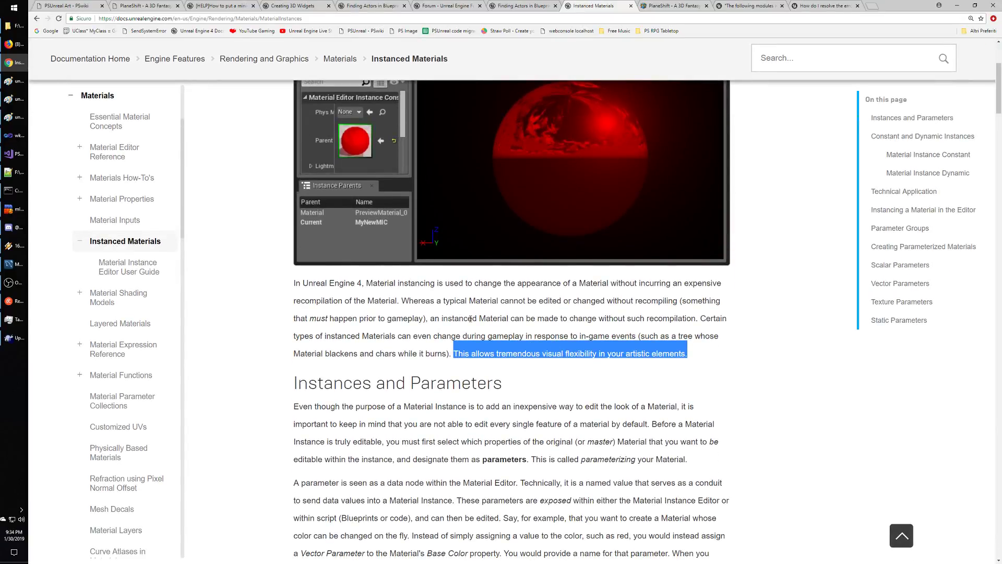
{"action": "left_click", "coordinate": [504, 301]}
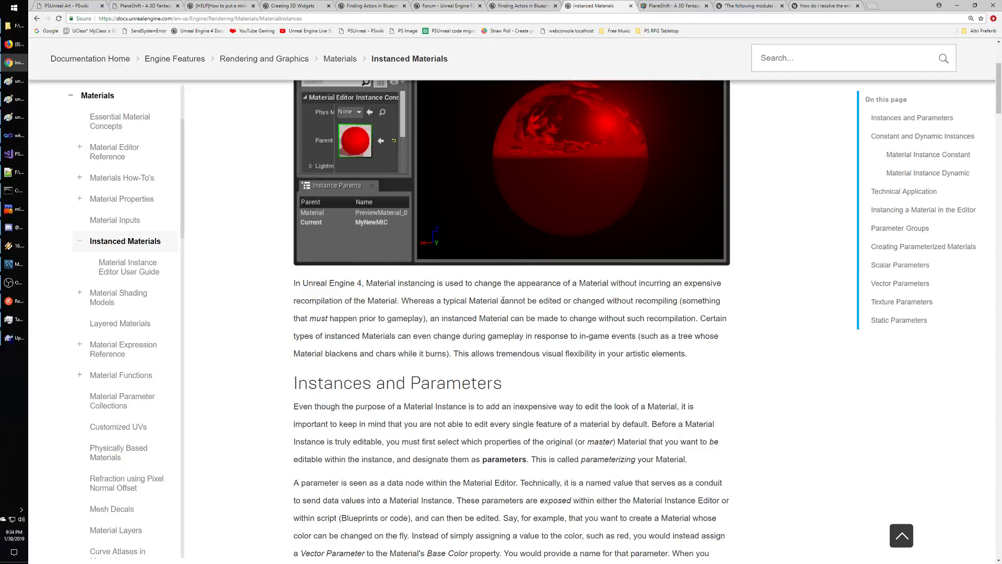
{"action": "left_click_drag", "start_coordinate": [502, 302], "coordinate": [679, 305]}
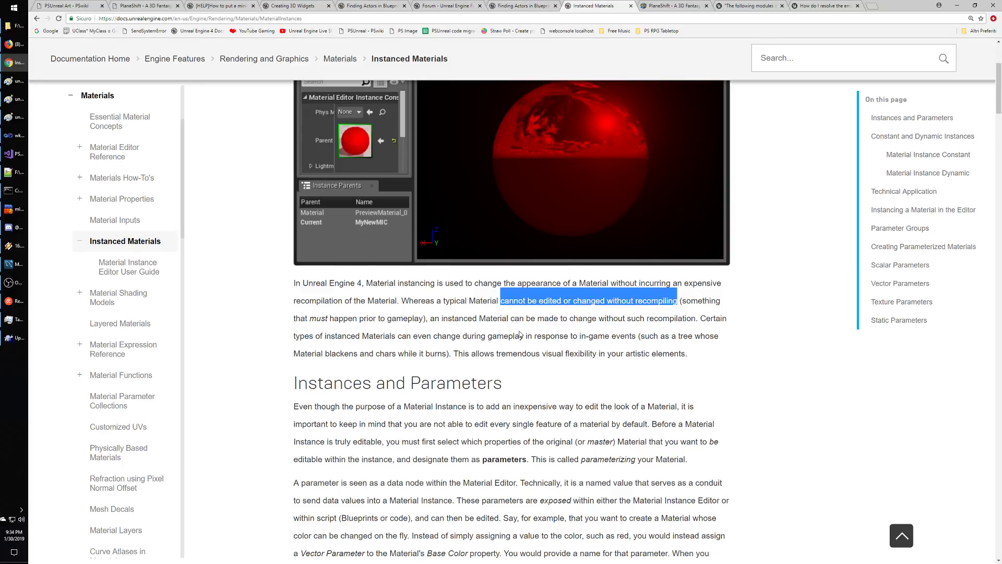
Step: Read the first Instances and Parameters paragraph, highlighting the passages on non-editable features, designating parameters and the word "parameterizing"
{"action": "scroll", "coordinate": [509, 336], "scroll_direction": "down", "scroll_amount": 2}
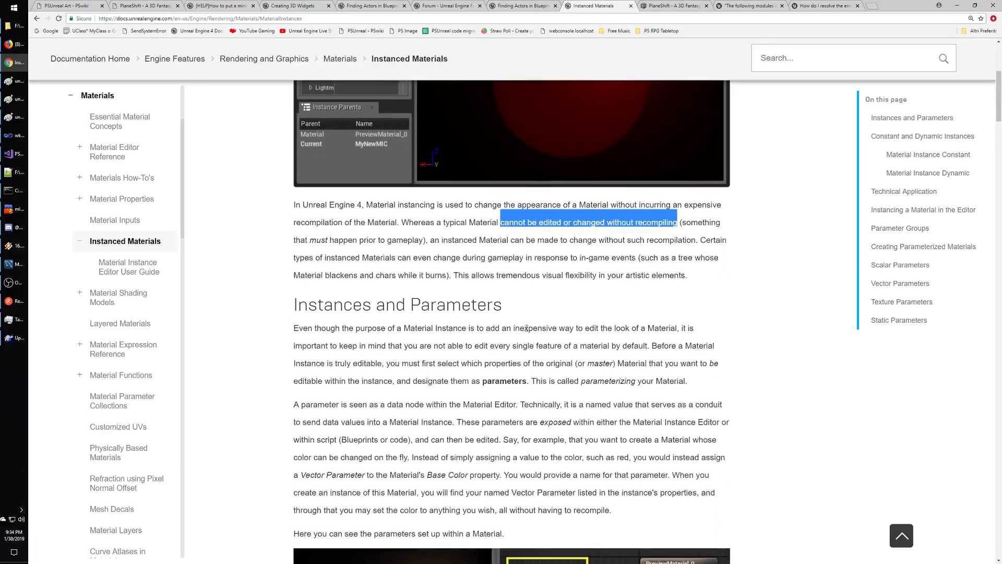
{"action": "left_click", "coordinate": [532, 317]}
{"action": "scroll", "coordinate": [426, 325], "scroll_direction": "down", "scroll_amount": 1}
{"action": "scroll", "coordinate": [426, 325], "scroll_direction": "down", "scroll_amount": 1}
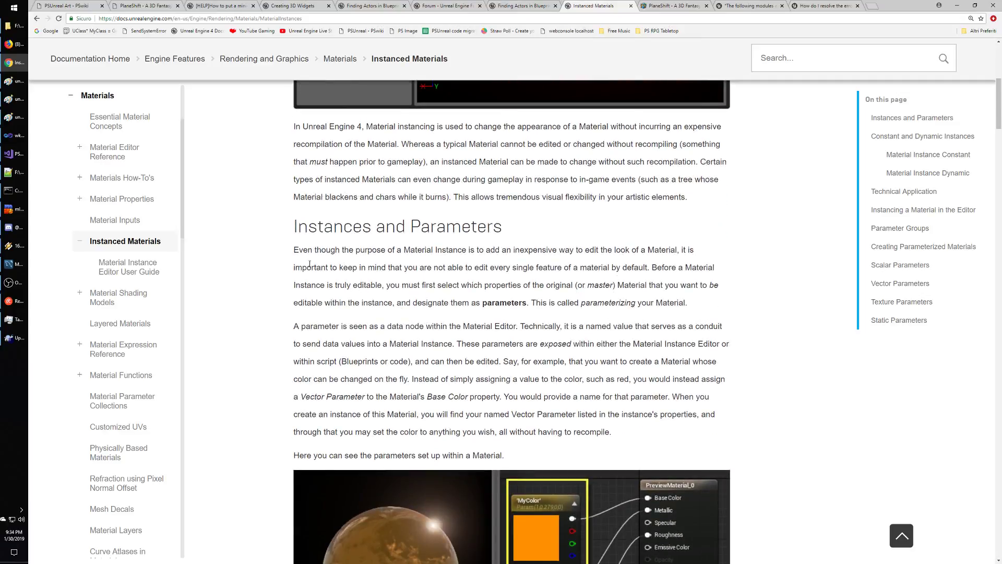
{"action": "left_click_drag", "start_coordinate": [299, 251], "coordinate": [682, 258]}
{"action": "mouse_move", "coordinate": [657, 261]}
{"action": "left_mouse_down"}
{"action": "mouse_move", "coordinate": [350, 267]}
{"action": "mouse_move", "coordinate": [546, 267]}
{"action": "mouse_move", "coordinate": [628, 285]}
{"action": "mouse_move", "coordinate": [650, 267]}
{"action": "left_mouse_up"}
{"action": "scroll", "coordinate": [635, 298], "scroll_direction": "down", "scroll_amount": 2}
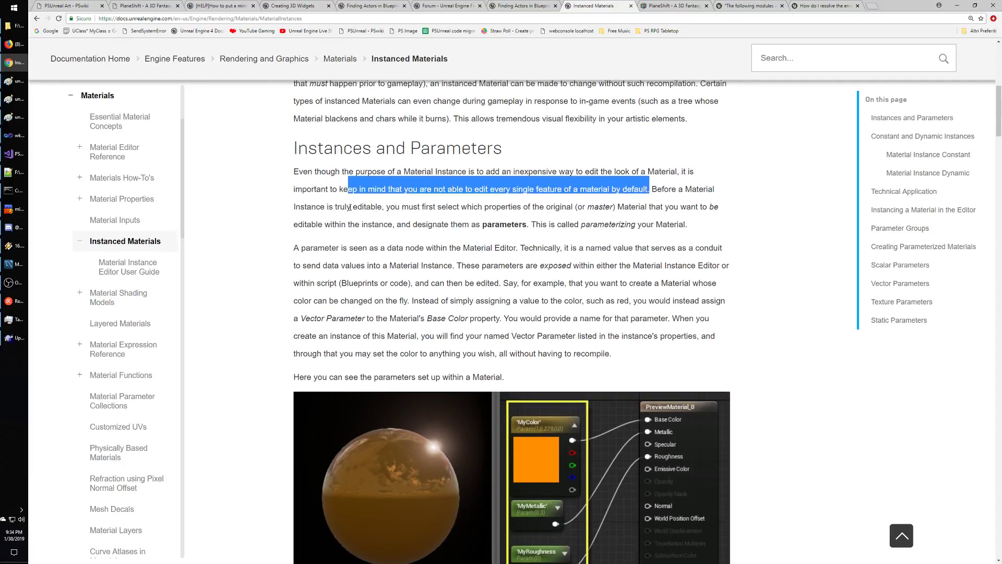
{"action": "left_click_drag", "start_coordinate": [327, 207], "coordinate": [526, 222]}
{"action": "double_click", "coordinate": [517, 224]}
{"action": "double_click", "coordinate": [608, 224]}
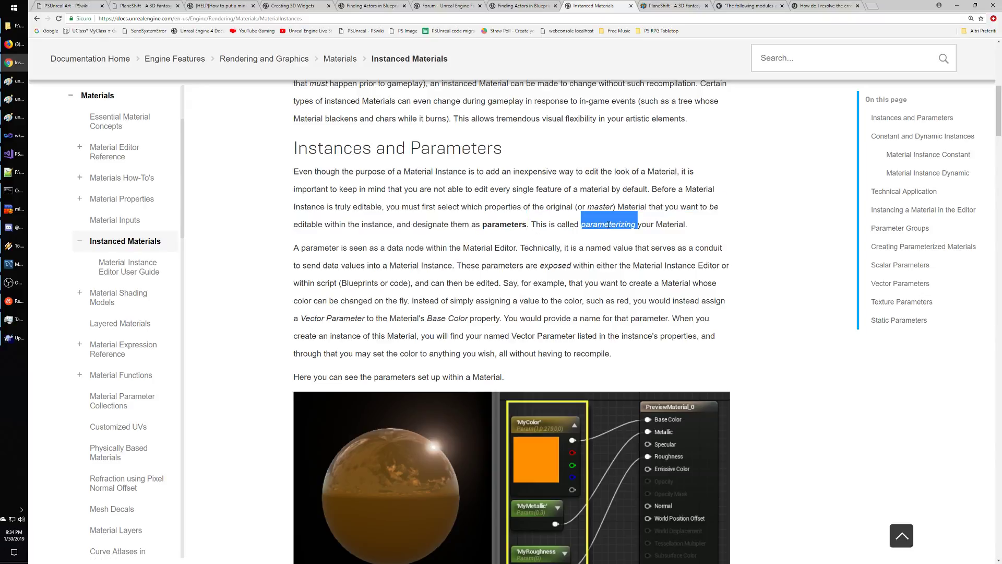
Step: Read the paragraph defining a parameter, highlighting how parameters are exposed and the changeable color example, and view the example Material graph
{"action": "scroll", "coordinate": [665, 295], "scroll_direction": "down", "scroll_amount": 2}
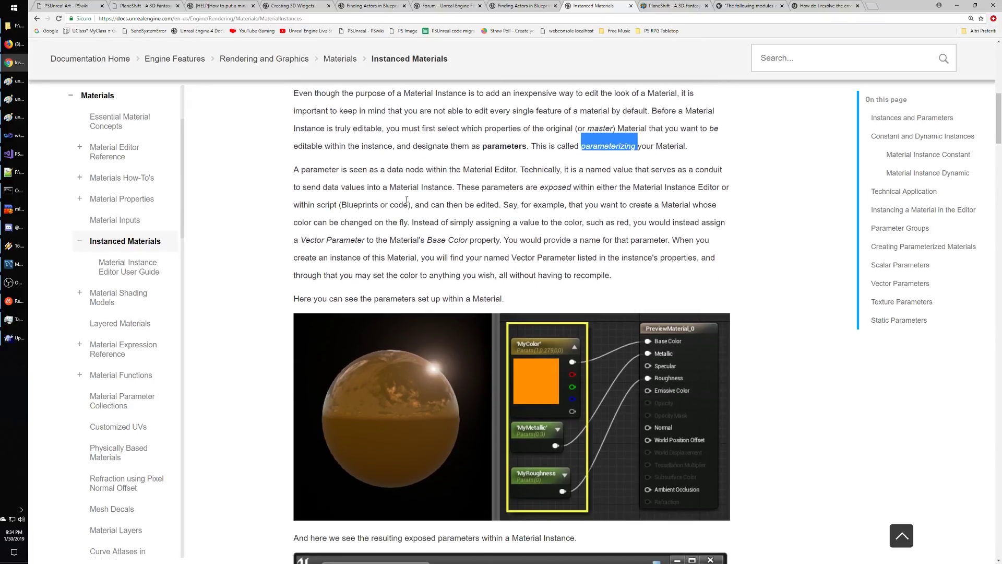
{"action": "left_click_drag", "start_coordinate": [300, 171], "coordinate": [694, 196]}
{"action": "left_click", "coordinate": [470, 211]}
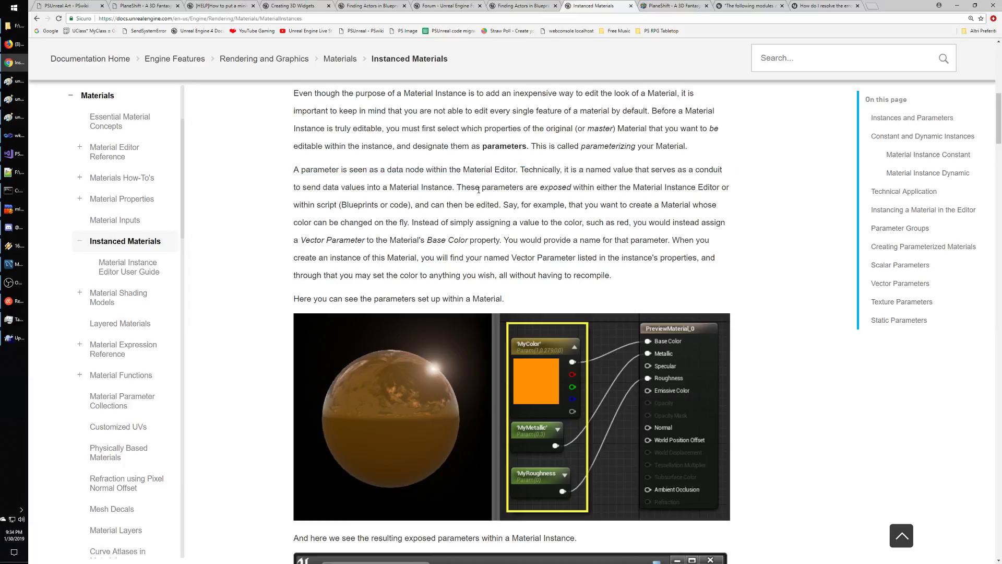
{"action": "left_click_drag", "start_coordinate": [466, 187], "coordinate": [691, 187]}
{"action": "left_click", "coordinate": [594, 220]}
{"action": "left_click_drag", "start_coordinate": [509, 205], "coordinate": [410, 224]}
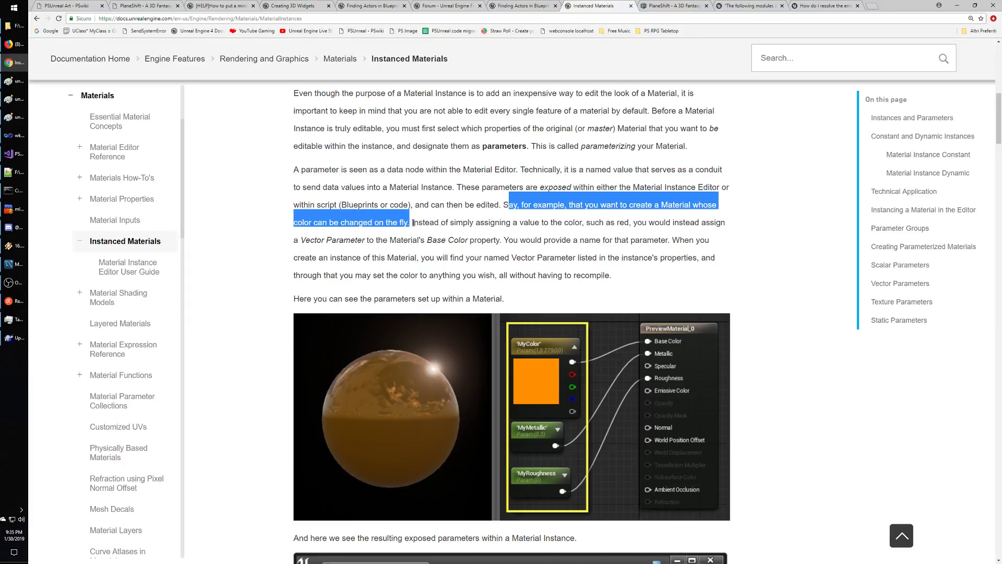
{"action": "scroll", "coordinate": [520, 311], "scroll_direction": "down", "scroll_amount": 1}
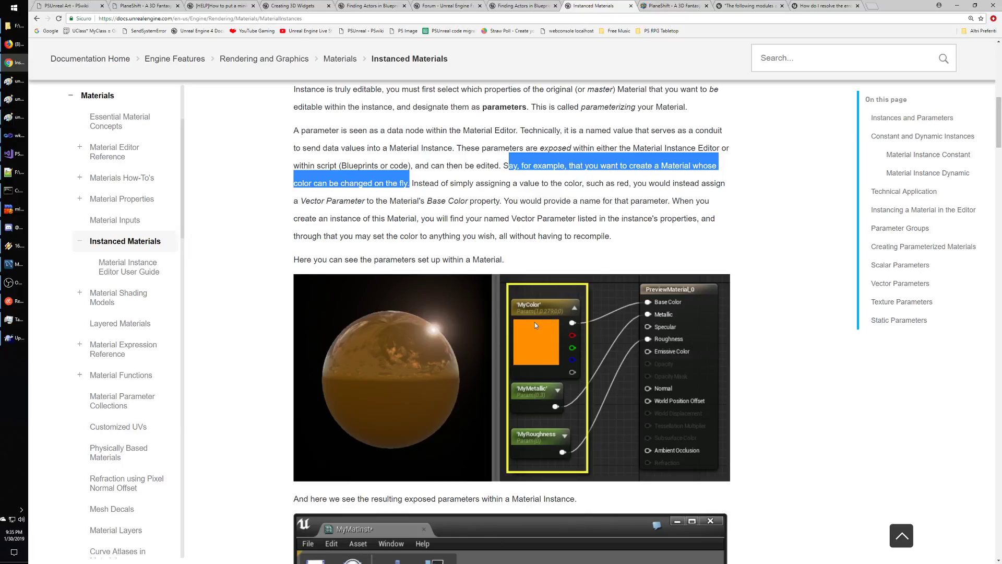
{"action": "left_click_drag", "start_coordinate": [511, 208], "coordinate": [525, 263]}
{"action": "left_click", "coordinate": [525, 262]}
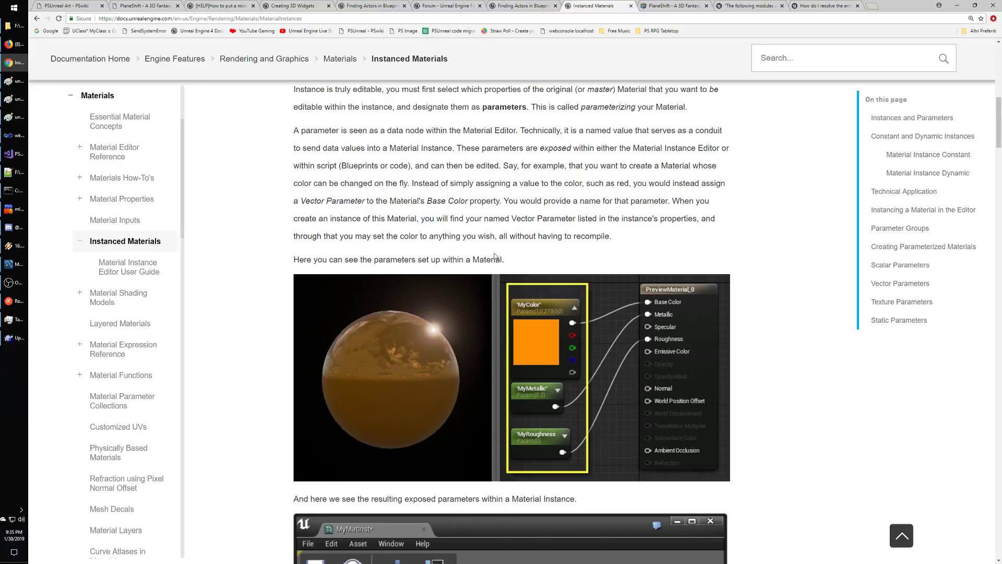
{"action": "scroll", "coordinate": [495, 249], "scroll_direction": "down", "scroll_amount": 2}
{"action": "scroll", "coordinate": [494, 251], "scroll_direction": "down", "scroll_amount": 3}
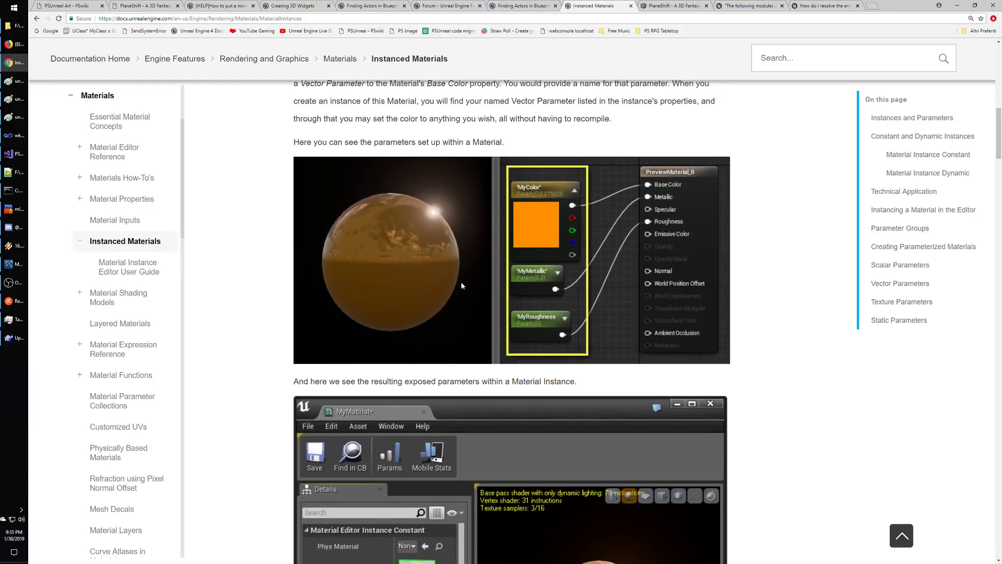
Step: Examine the exposed parameters in the example Material Instance and read the Constant and Dynamic Instances overview, highlighting both instance types
{"action": "scroll", "coordinate": [510, 271], "scroll_direction": "down", "scroll_amount": 2}
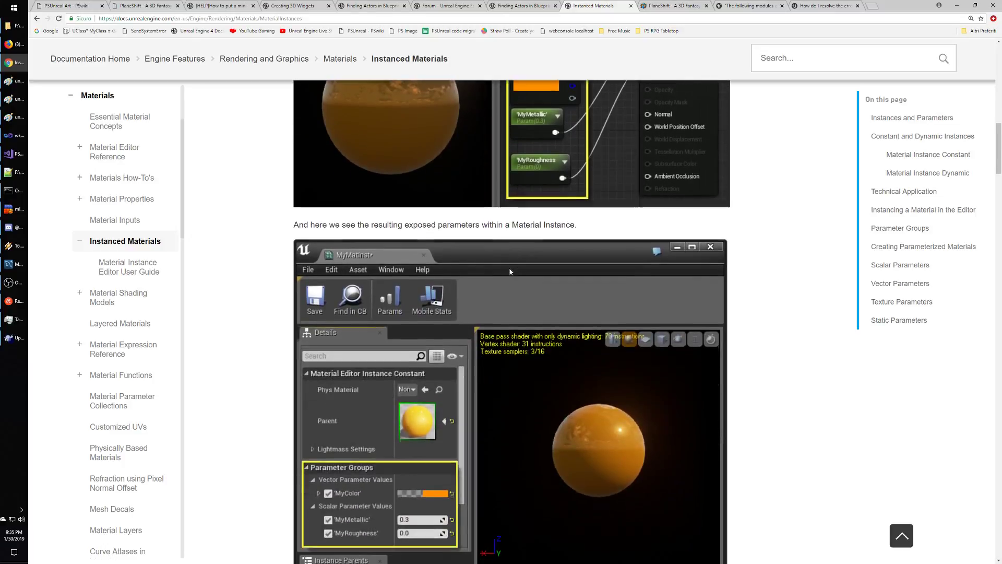
{"action": "scroll", "coordinate": [506, 265], "scroll_direction": "down", "scroll_amount": 2}
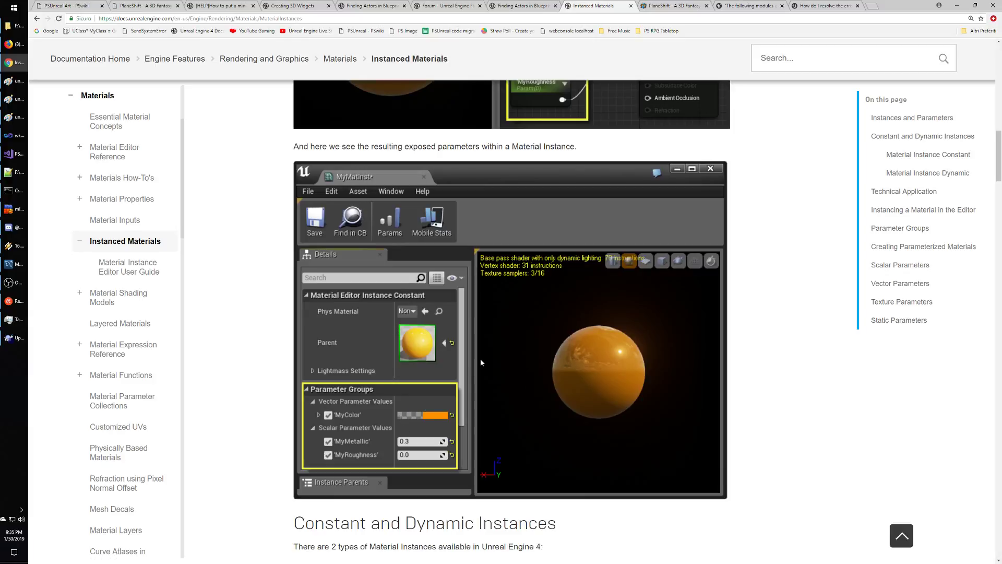
{"action": "scroll", "coordinate": [543, 360], "scroll_direction": "down", "scroll_amount": 3}
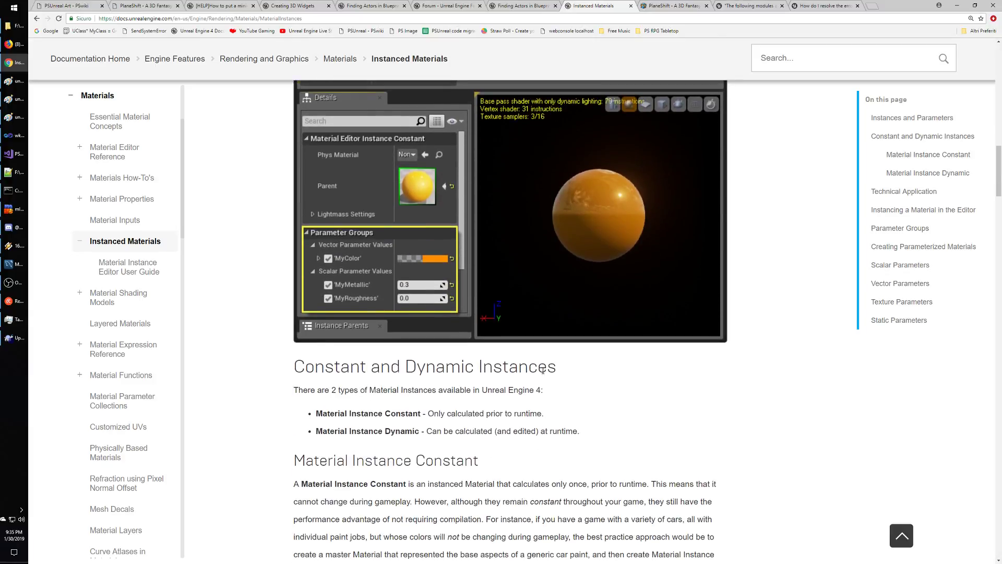
{"action": "left_click_drag", "start_coordinate": [305, 289], "coordinate": [564, 289]}
{"action": "left_click", "coordinate": [565, 290]}
{"action": "left_click_drag", "start_coordinate": [299, 312], "coordinate": [543, 311]}
{"action": "left_click", "coordinate": [383, 335]}
{"action": "left_click_drag", "start_coordinate": [316, 335], "coordinate": [571, 337]}
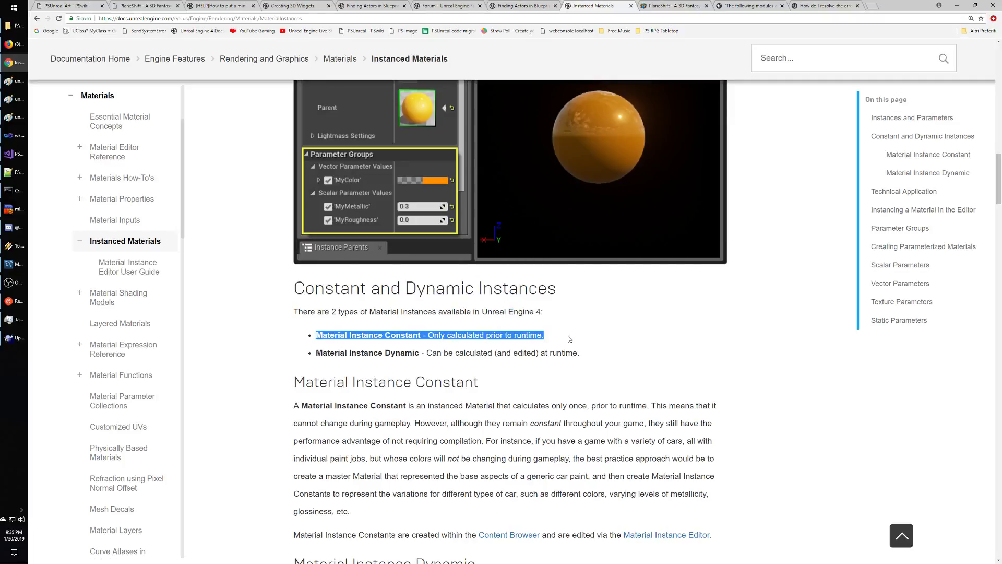
{"action": "left_click", "coordinate": [572, 339]}
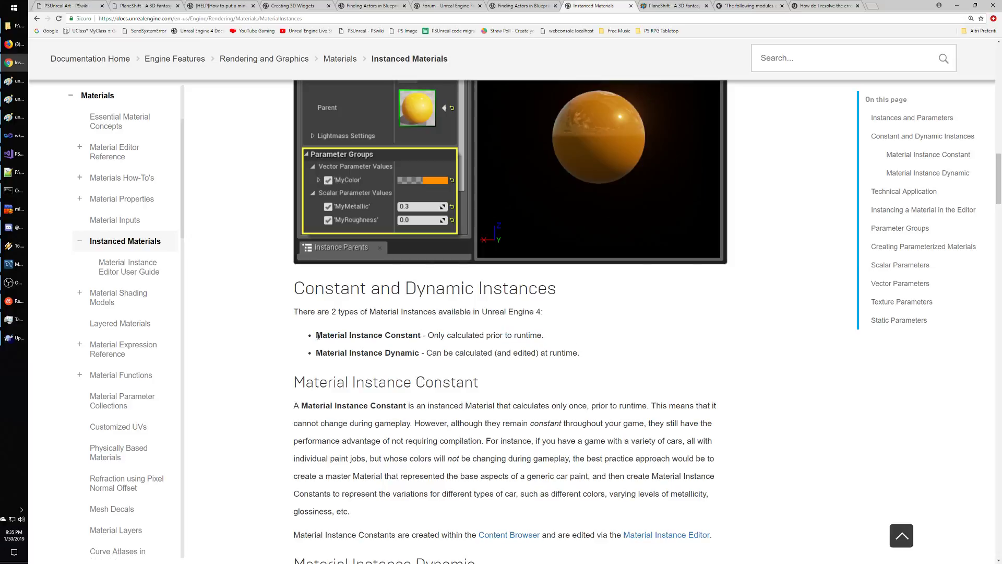
{"action": "left_click_drag", "start_coordinate": [317, 335], "coordinate": [555, 345]}
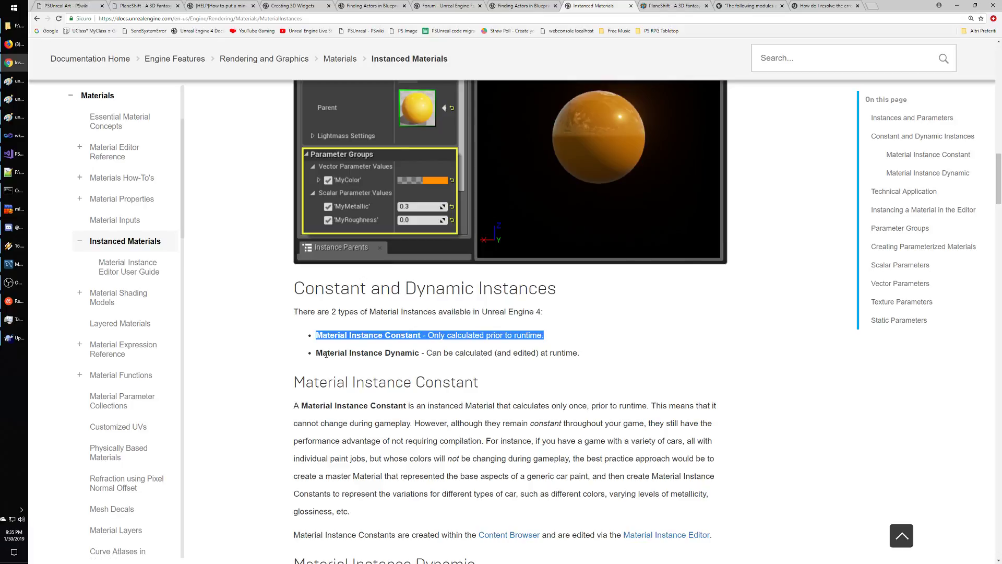
{"action": "left_click_drag", "start_coordinate": [316, 353], "coordinate": [578, 345]}
{"action": "left_click", "coordinate": [579, 344]}
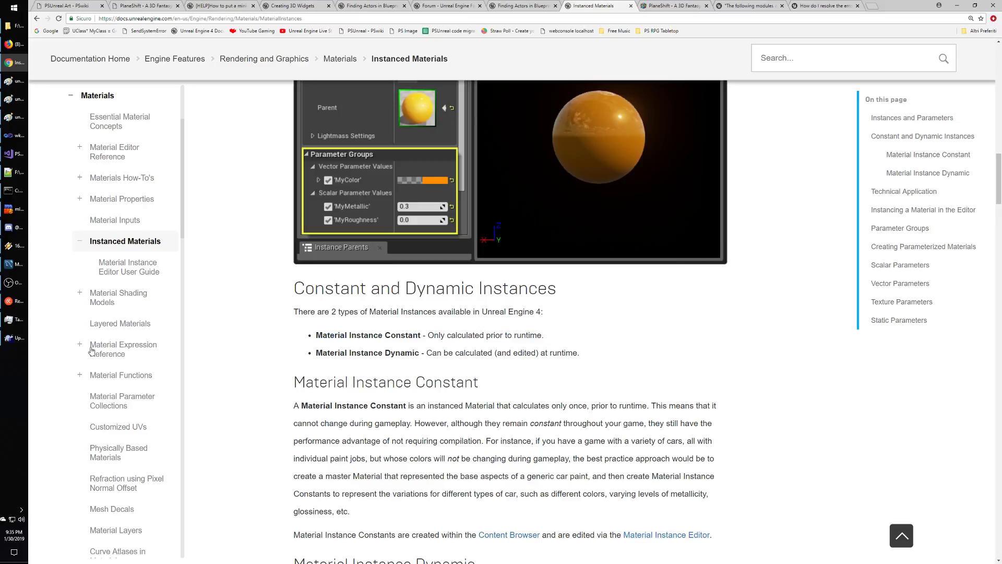
Step: Close the finished SVN update window and launch the Unreal editor by running editor.bat from the PSUnreal Scripts folder
{"action": "left_click", "coordinate": [15, 338]}
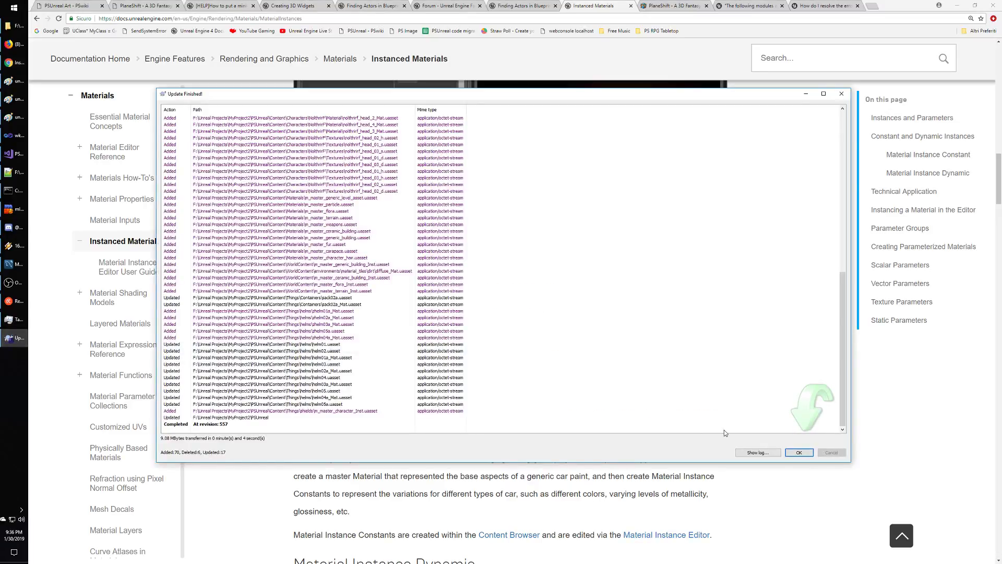
{"action": "left_click", "coordinate": [802, 454]}
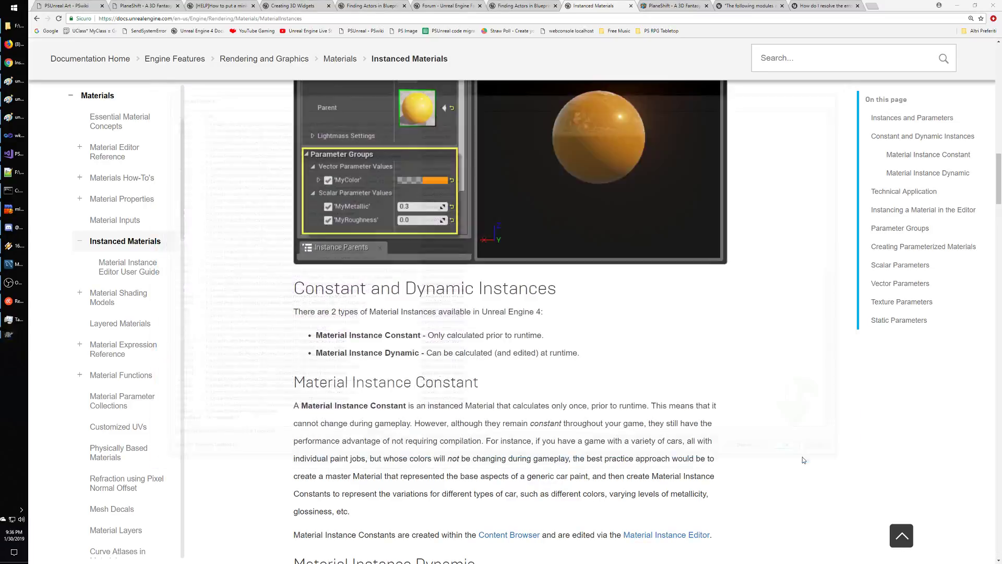
{"action": "left_click", "coordinate": [14, 26]}
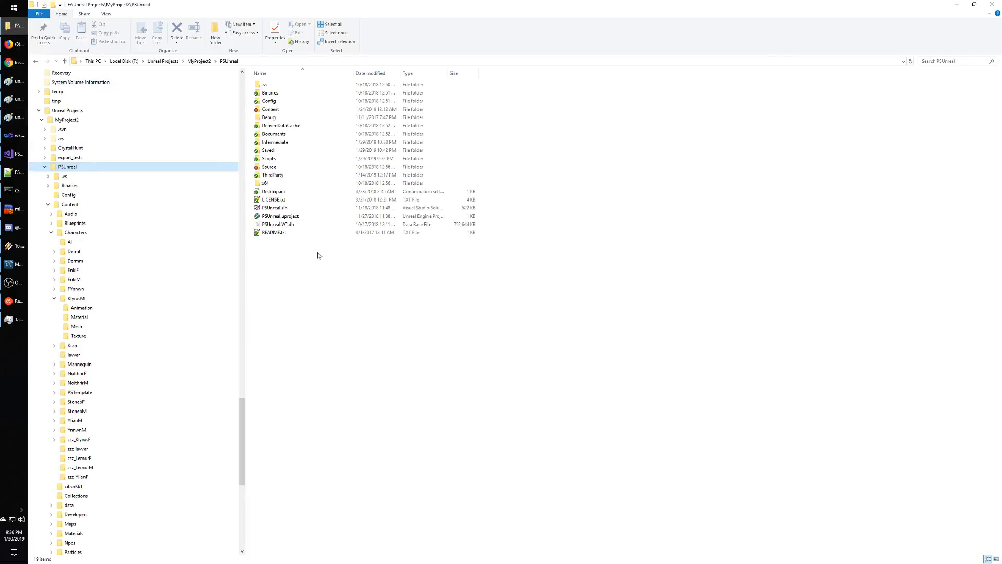
{"action": "scroll", "coordinate": [86, 394], "scroll_direction": "down", "scroll_amount": 5}
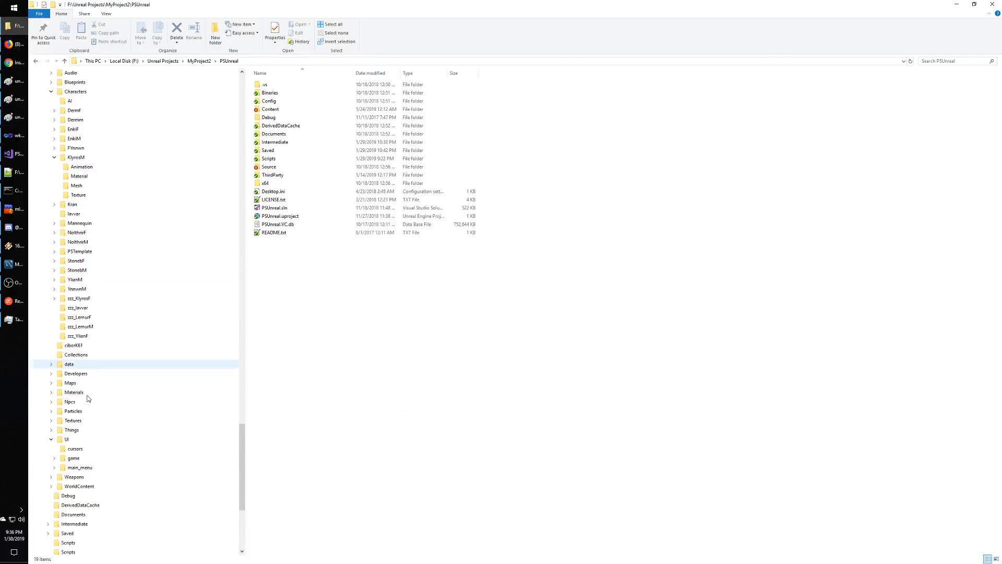
{"action": "left_click", "coordinate": [51, 439]}
{"action": "scroll", "coordinate": [80, 471], "scroll_direction": "down", "scroll_amount": 2}
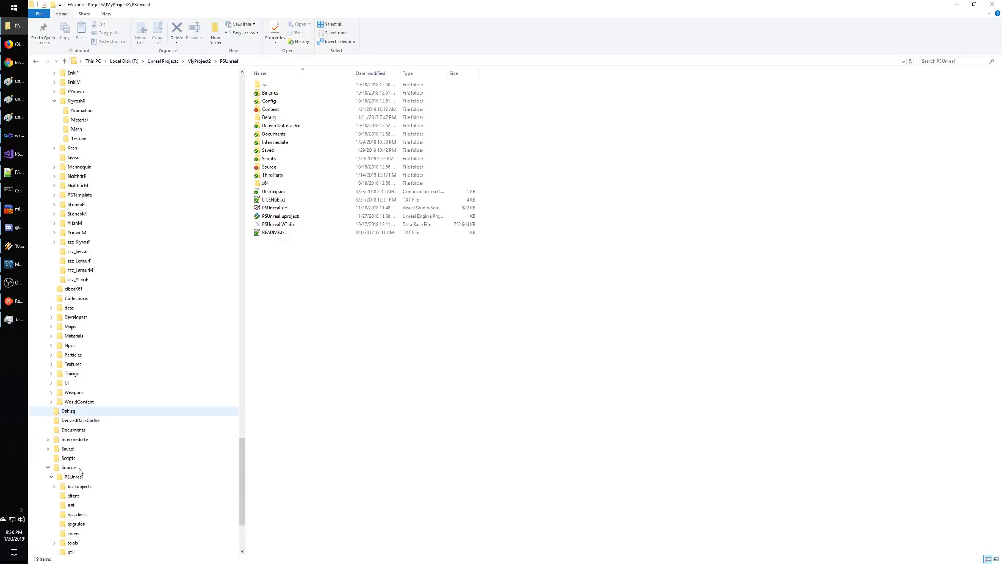
{"action": "left_click", "coordinate": [68, 458]}
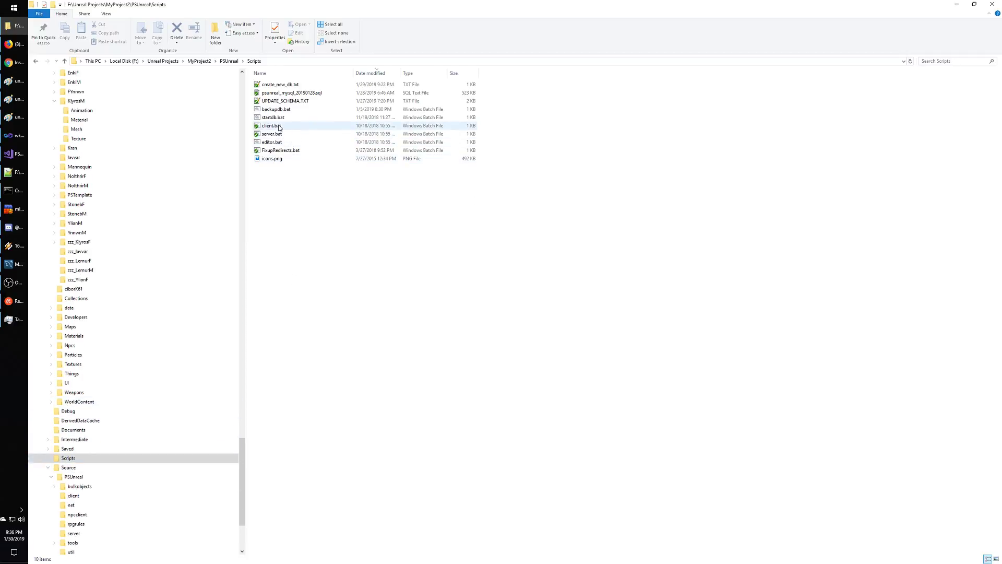
{"action": "double_click", "coordinate": [272, 142]}
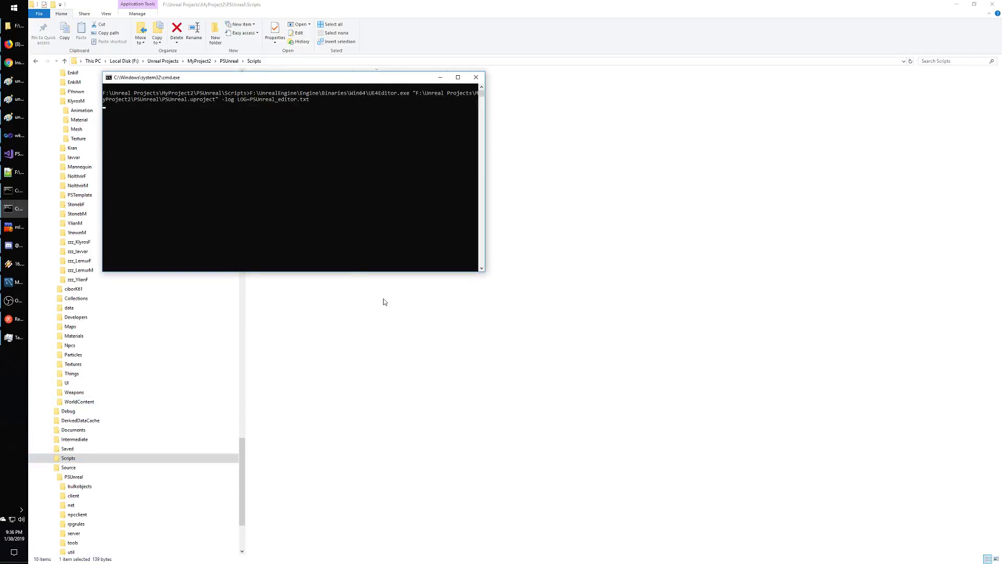
Step: Switch back to Chrome and review the two Material Instance types, highlighting both list entries and the Material Instance Constant heading
{"action": "left_click", "coordinate": [14, 62]}
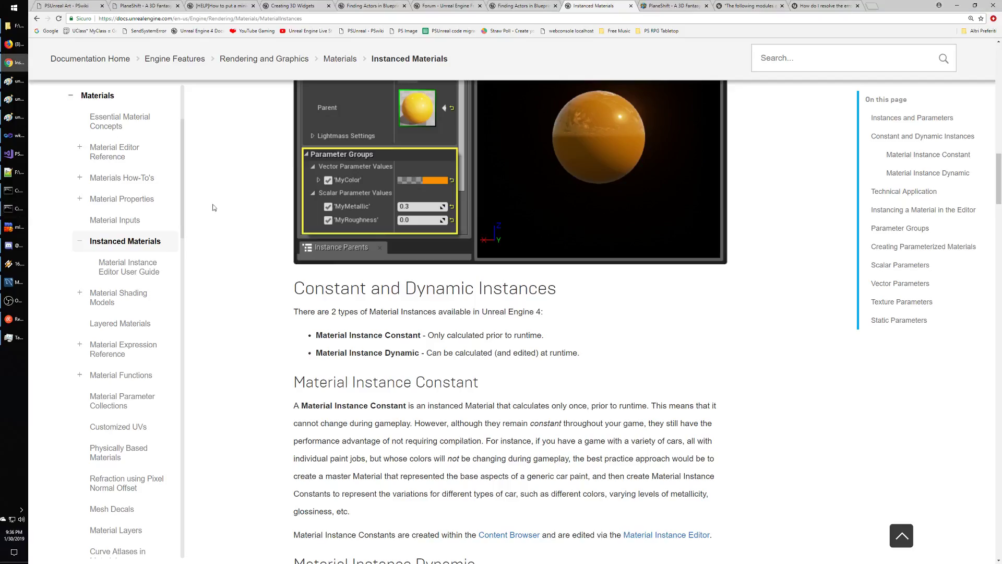
{"action": "scroll", "coordinate": [593, 358], "scroll_direction": "down", "scroll_amount": 3}
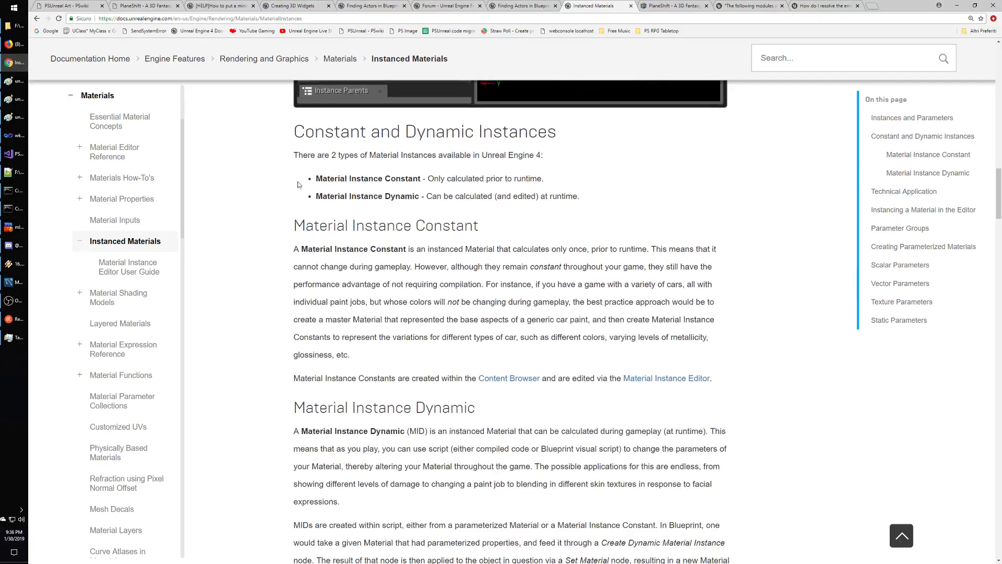
{"action": "left_click_drag", "start_coordinate": [579, 197], "coordinate": [298, 178]}
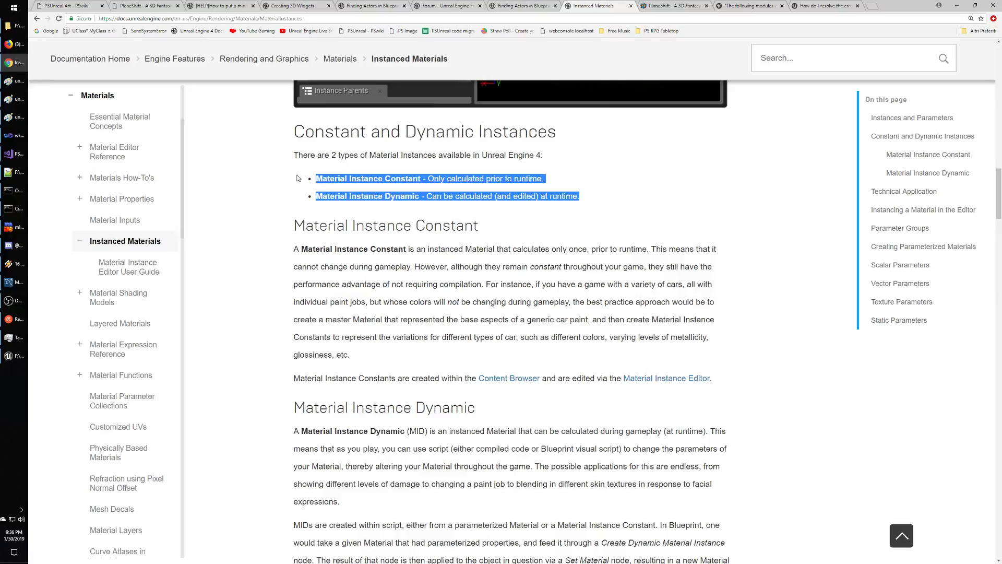
{"action": "left_click", "coordinate": [313, 239]}
{"action": "left_click_drag", "start_coordinate": [295, 225], "coordinate": [549, 230]}
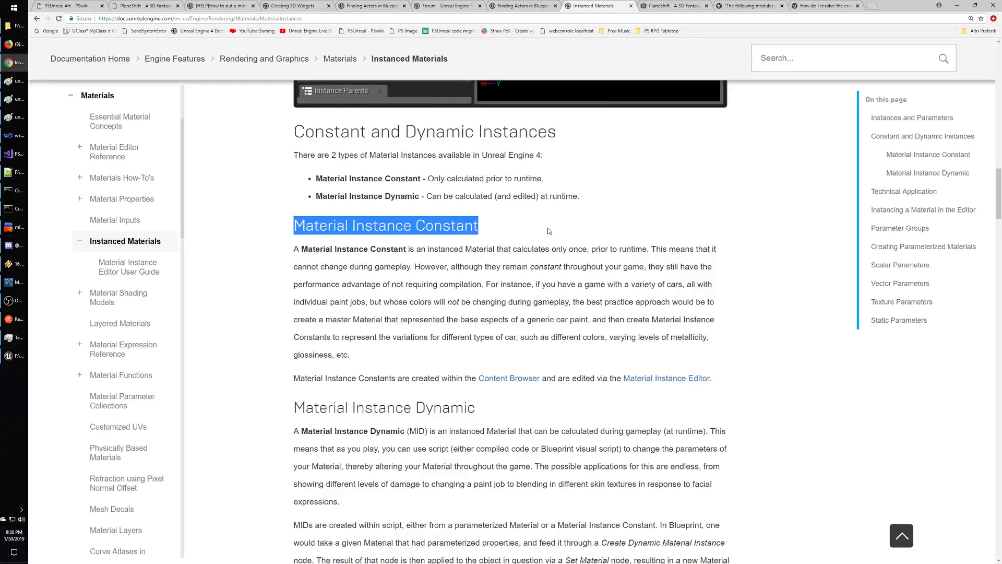
Step: Read the Material Instance Constant paragraph, highlighting its definition and the car game example with individual paint jobs
{"action": "left_click", "coordinate": [298, 254]}
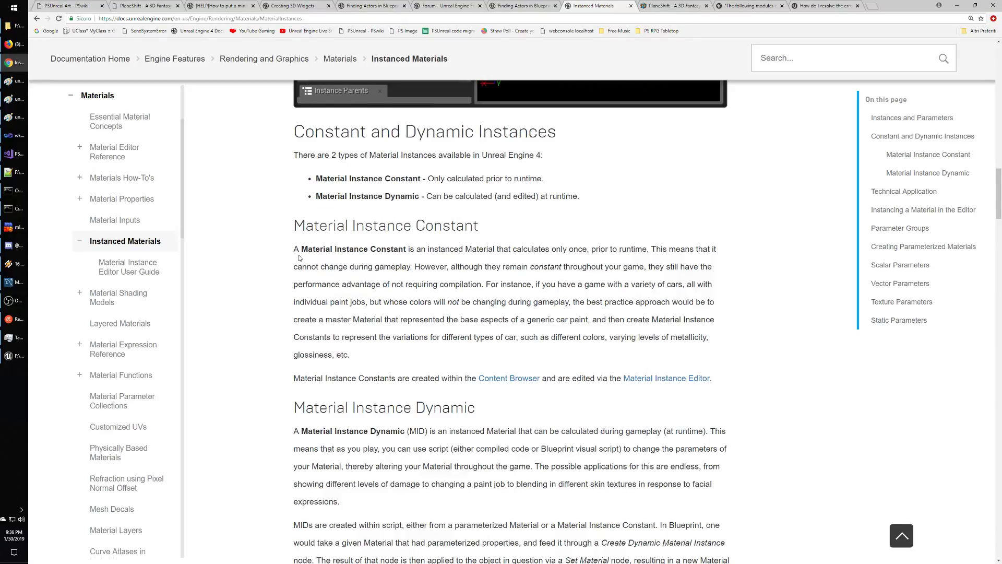
{"action": "left_click_drag", "start_coordinate": [288, 245], "coordinate": [469, 249]}
{"action": "left_click", "coordinate": [657, 258]}
{"action": "mouse_move", "coordinate": [653, 249]}
{"action": "left_mouse_down"}
{"action": "mouse_move", "coordinate": [350, 254]}
{"action": "mouse_move", "coordinate": [544, 276]}
{"action": "mouse_move", "coordinate": [676, 267]}
{"action": "mouse_move", "coordinate": [360, 285]}
{"action": "mouse_move", "coordinate": [688, 285]}
{"action": "mouse_move", "coordinate": [316, 318]}
{"action": "mouse_move", "coordinate": [342, 301]}
{"action": "mouse_move", "coordinate": [366, 302]}
{"action": "left_mouse_up"}
{"action": "left_click", "coordinate": [686, 285]}
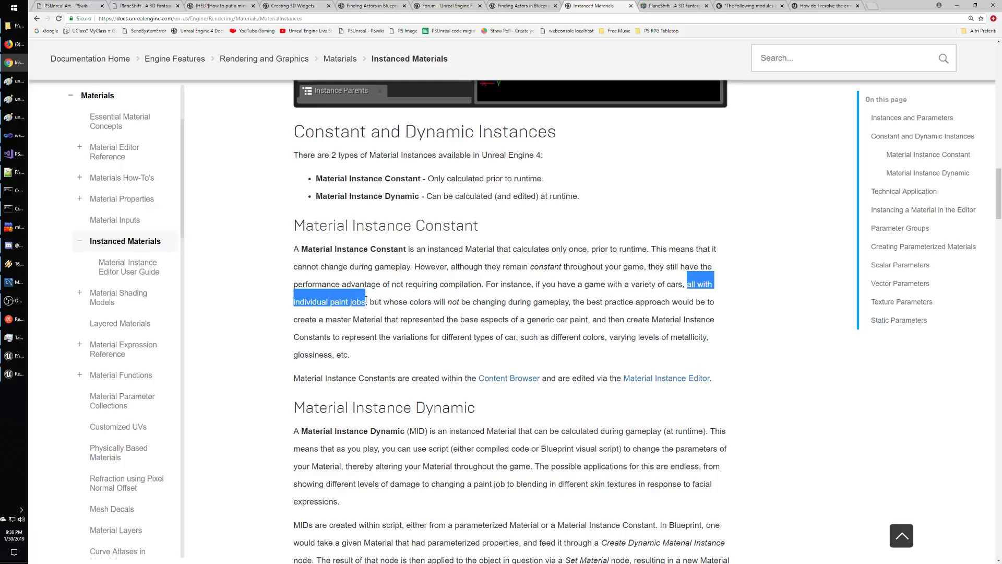
{"action": "left_click", "coordinate": [398, 302]}
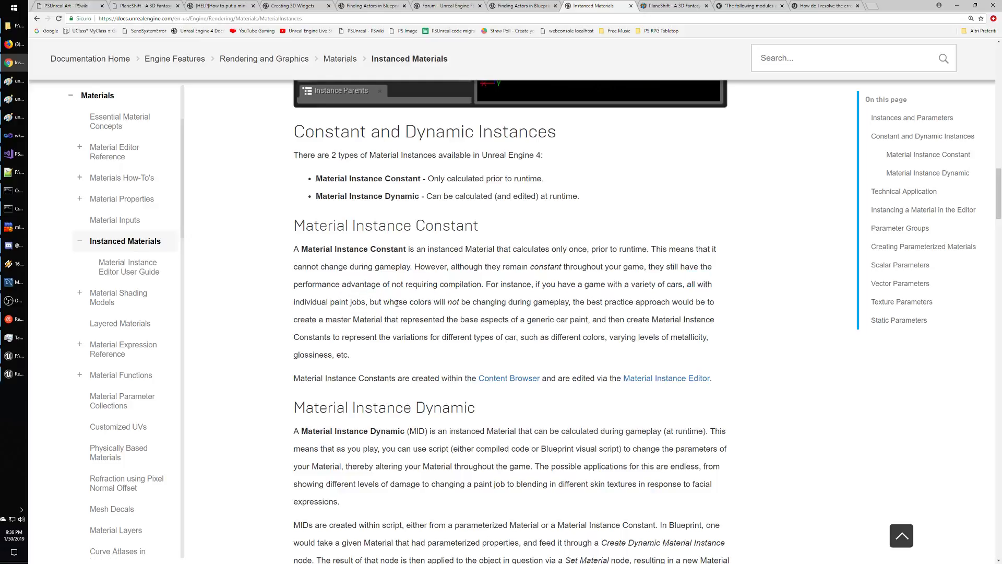
{"action": "left_click_drag", "start_coordinate": [371, 301], "coordinate": [406, 250]}
{"action": "left_click", "coordinate": [292, 256]}
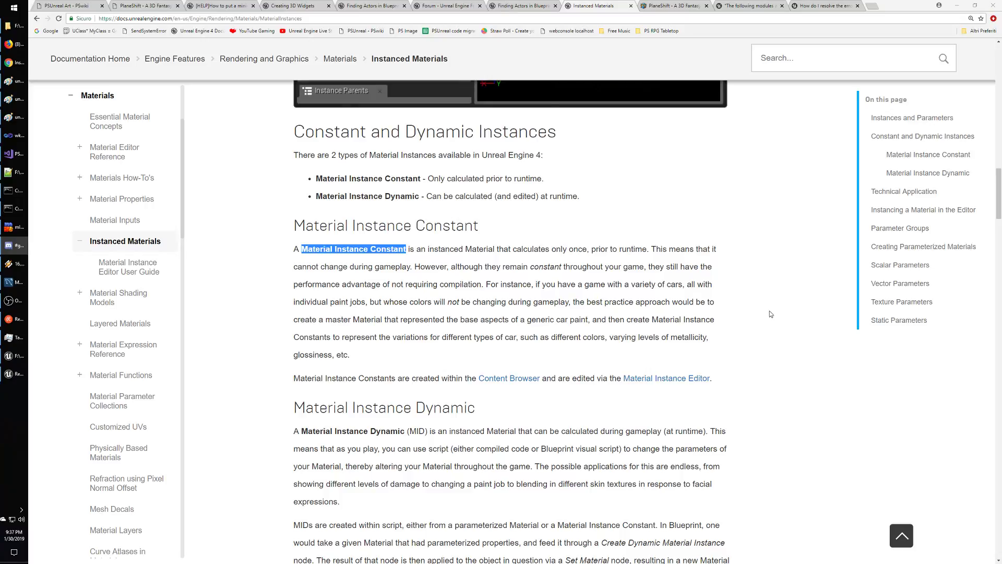
{"action": "left_click", "coordinate": [773, 346]}
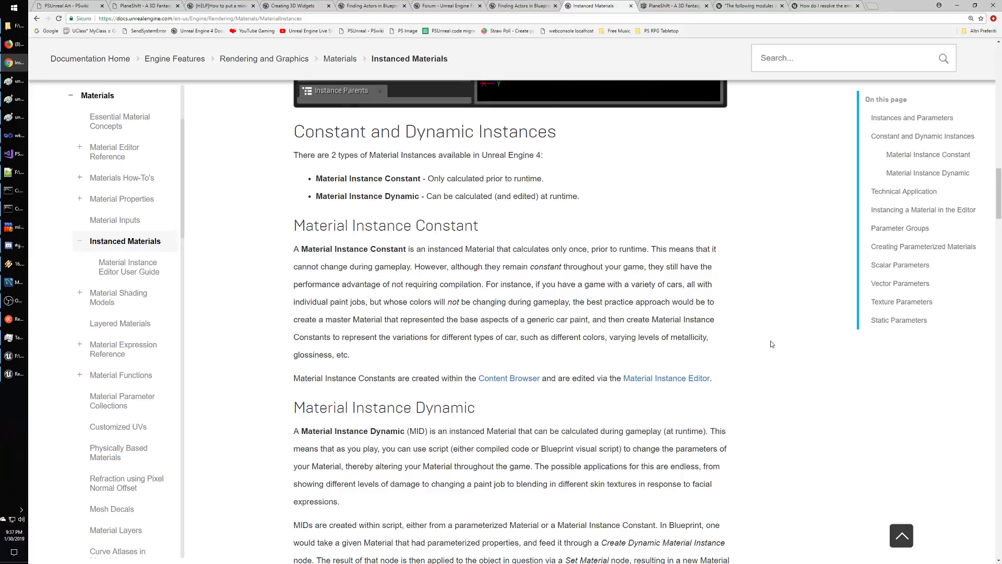
Step: Read the Material Instance Dynamic section, highlighting the paragraph on changes during gameplay and the one on creating MIDs within script
{"action": "scroll", "coordinate": [771, 344], "scroll_direction": "down", "scroll_amount": 2}
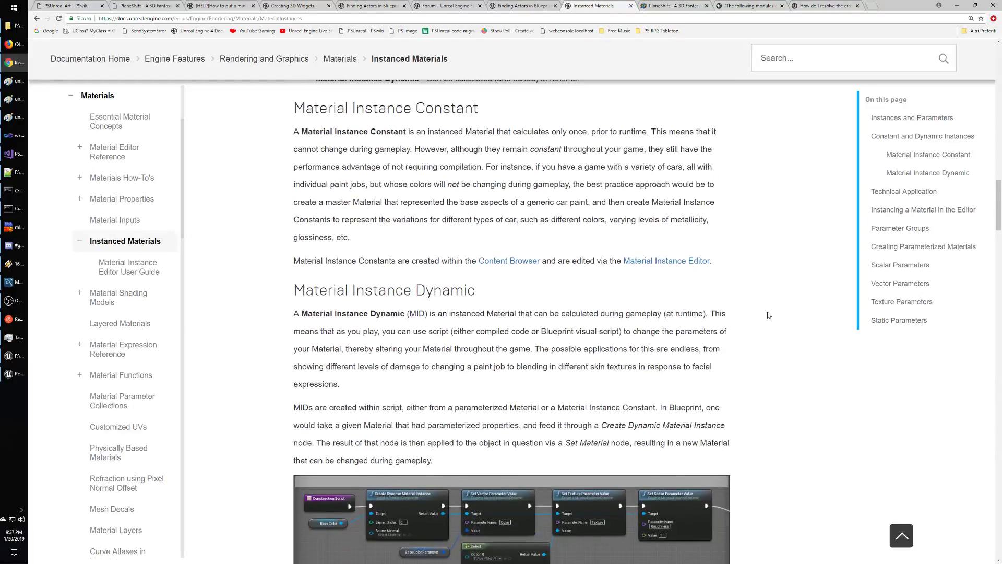
{"action": "scroll", "coordinate": [767, 312], "scroll_direction": "down", "scroll_amount": 1}
{"action": "scroll", "coordinate": [767, 311], "scroll_direction": "up", "scroll_amount": 1}
{"action": "scroll", "coordinate": [519, 311], "scroll_direction": "down", "scroll_amount": 2}
{"action": "scroll", "coordinate": [519, 313], "scroll_direction": "down", "scroll_amount": 1}
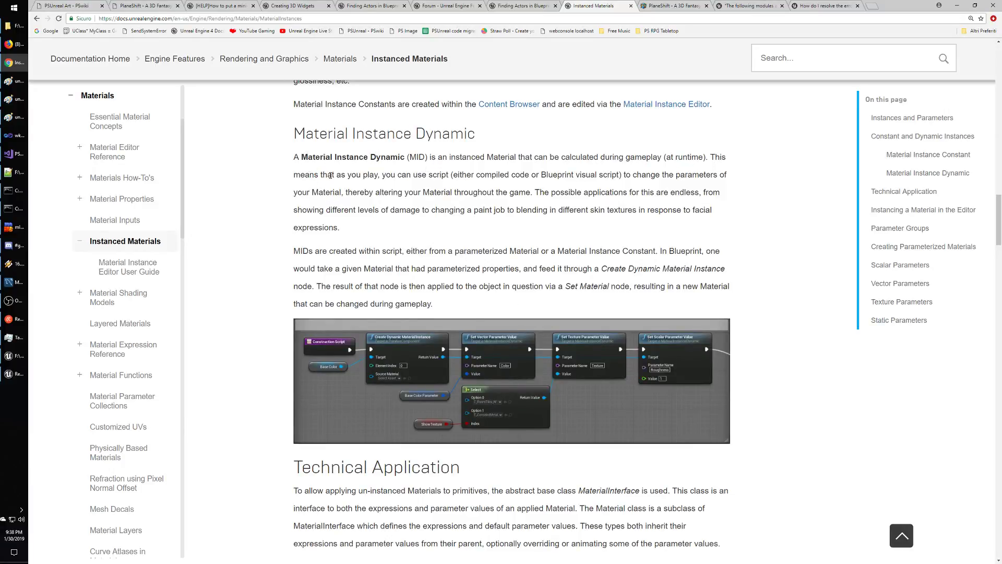
{"action": "left_click_drag", "start_coordinate": [294, 157], "coordinate": [636, 222]}
{"action": "left_click", "coordinate": [609, 231]}
{"action": "scroll", "coordinate": [511, 244], "scroll_direction": "down", "scroll_amount": 1}
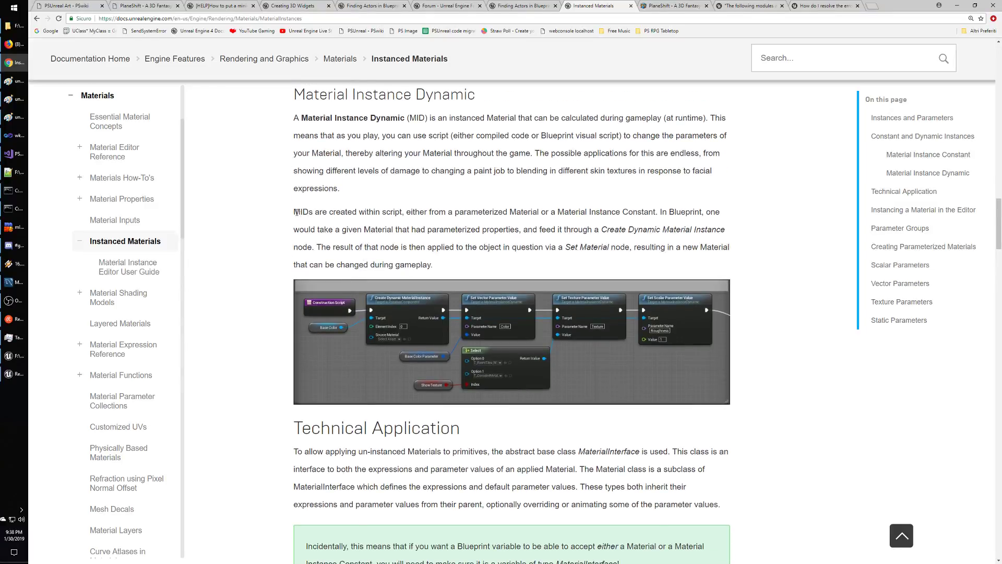
{"action": "left_click_drag", "start_coordinate": [293, 212], "coordinate": [714, 264]}
{"action": "left_click", "coordinate": [641, 263]}
Step: Read the Technical Application section, highlighting the sentence on un-instanced Materials, the MaterialInterface class name and the Material subclass description
{"action": "scroll", "coordinate": [521, 255], "scroll_direction": "down", "scroll_amount": 5}
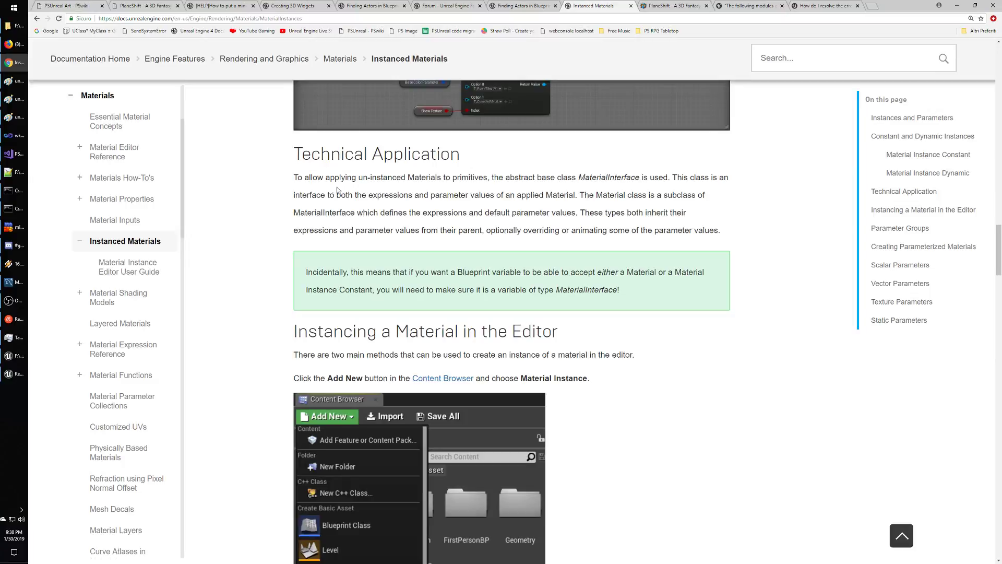
{"action": "left_click_drag", "start_coordinate": [293, 178], "coordinate": [671, 178]}
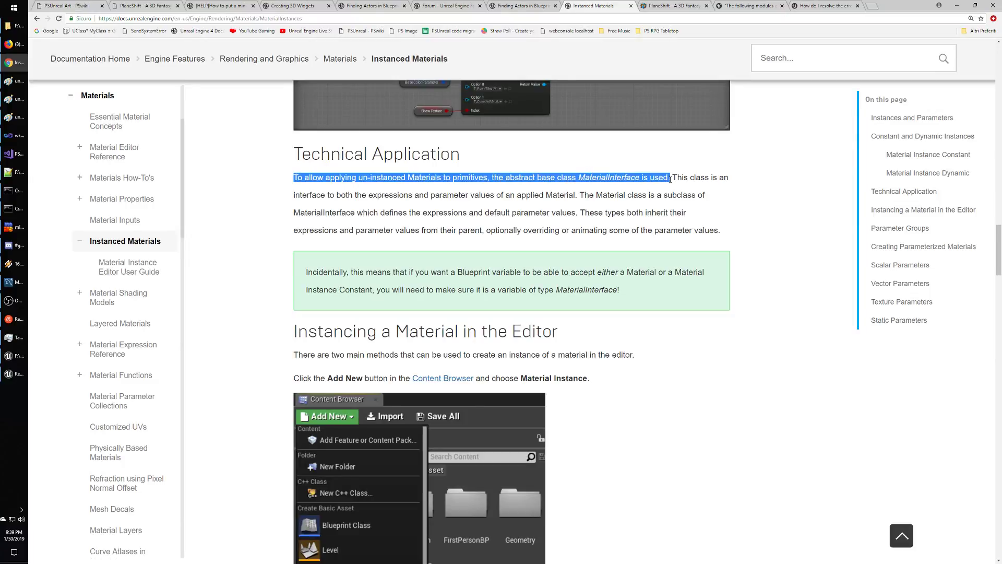
{"action": "left_click", "coordinate": [670, 178]}
{"action": "double_click", "coordinate": [601, 176]}
{"action": "left_click", "coordinate": [604, 176]}
{"action": "double_click", "coordinate": [604, 177]}
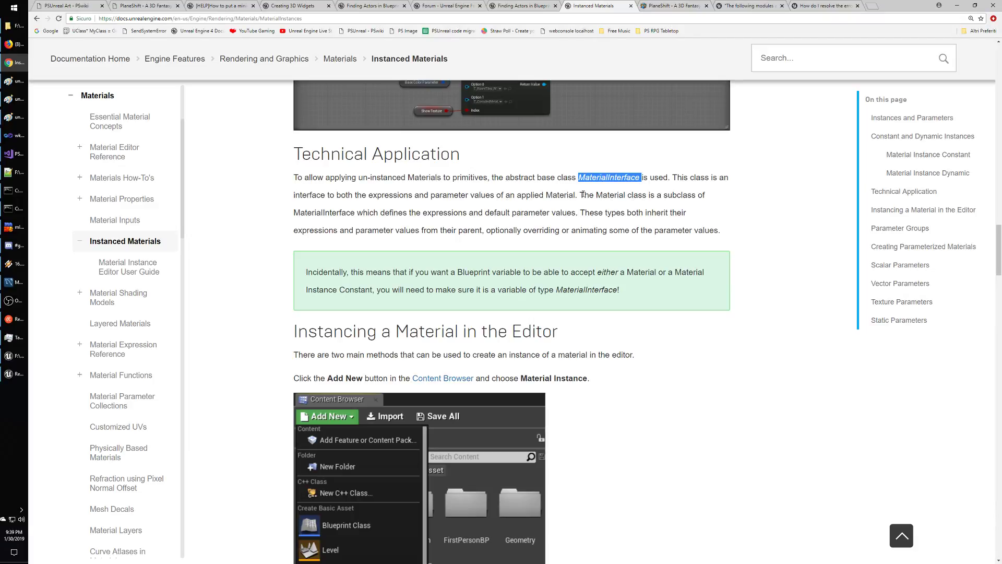
{"action": "left_click_drag", "start_coordinate": [583, 195], "coordinate": [572, 230]}
{"action": "left_click", "coordinate": [447, 249]}
{"action": "scroll", "coordinate": [671, 265], "scroll_direction": "down", "scroll_amount": 1}
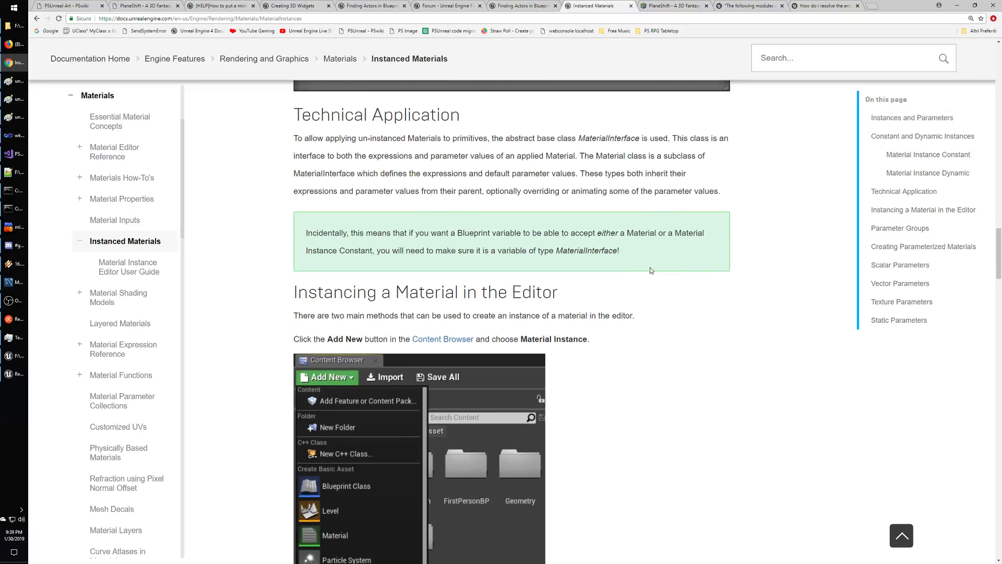
Step: Review the Instancing a Material in the Editor section, highlighting its heading and the new Material Instance instruction, through to Parameter Groups
{"action": "scroll", "coordinate": [652, 270], "scroll_direction": "down", "scroll_amount": 2}
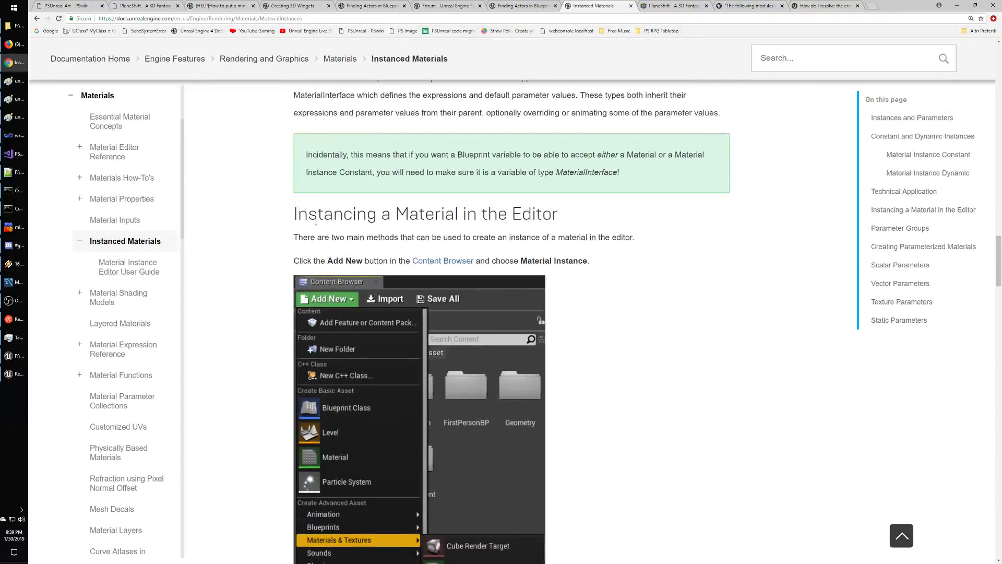
{"action": "left_click_drag", "start_coordinate": [296, 214], "coordinate": [619, 214]}
{"action": "left_click", "coordinate": [619, 214]}
{"action": "scroll", "coordinate": [635, 321], "scroll_direction": "down", "scroll_amount": 3}
{"action": "scroll", "coordinate": [634, 321], "scroll_direction": "down", "scroll_amount": 12}
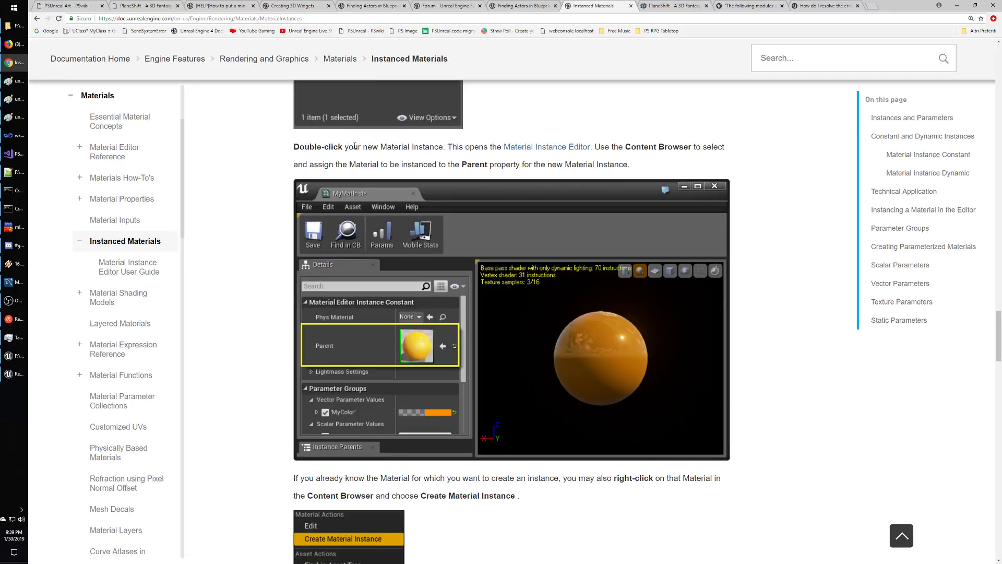
{"action": "left_click_drag", "start_coordinate": [348, 147], "coordinate": [467, 148]}
{"action": "left_click", "coordinate": [459, 148]}
{"action": "scroll", "coordinate": [477, 194], "scroll_direction": "up", "scroll_amount": 3}
{"action": "scroll", "coordinate": [476, 194], "scroll_direction": "up", "scroll_amount": 3}
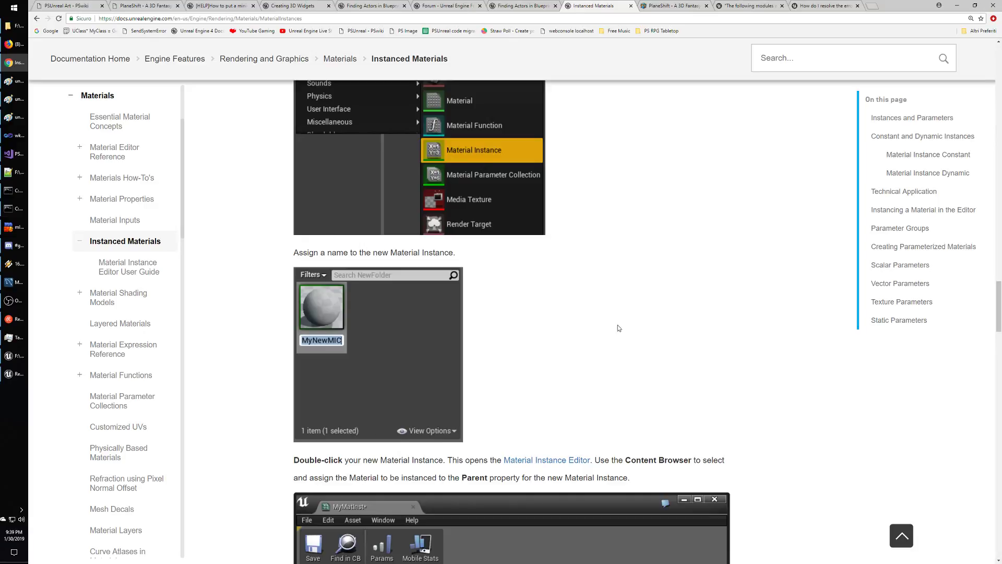
{"action": "scroll", "coordinate": [616, 332], "scroll_direction": "down", "scroll_amount": 5}
{"action": "scroll", "coordinate": [431, 295], "scroll_direction": "down", "scroll_amount": 6}
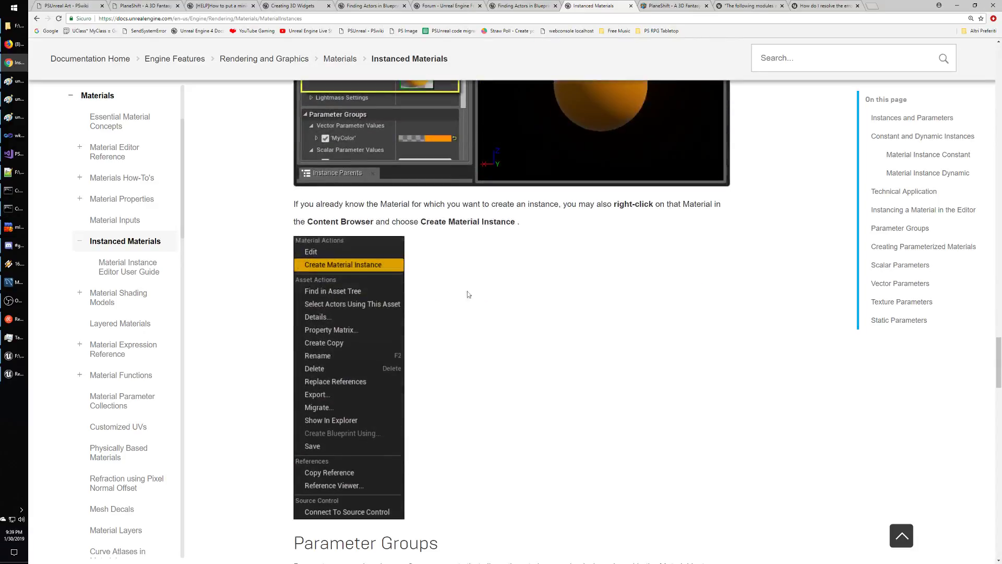
{"action": "scroll", "coordinate": [509, 247], "scroll_direction": "down", "scroll_amount": 8}
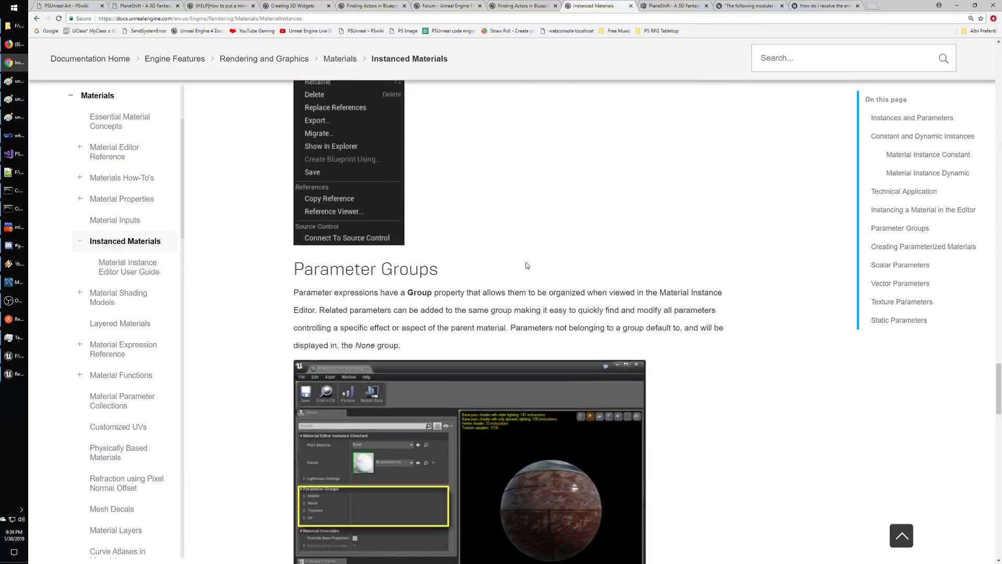
Step: Review the sections on parameterized materials, highlighting the Scalar Parameters, Vector Parameters and Texture Parameters headings
{"action": "scroll", "coordinate": [504, 279], "scroll_direction": "down", "scroll_amount": 7}
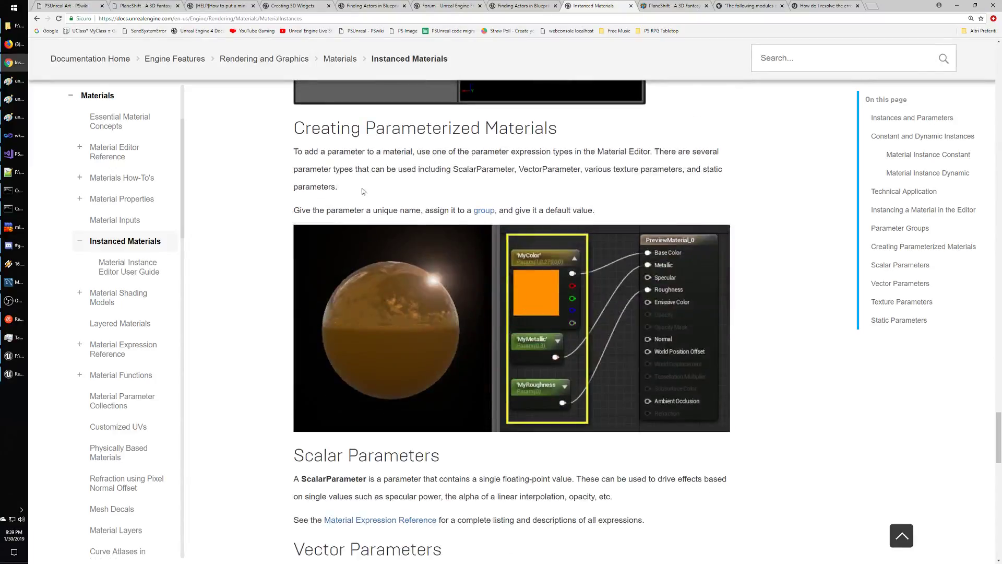
{"action": "scroll", "coordinate": [560, 284], "scroll_direction": "down", "scroll_amount": 5}
{"action": "scroll", "coordinate": [560, 284], "scroll_direction": "down", "scroll_amount": 1}
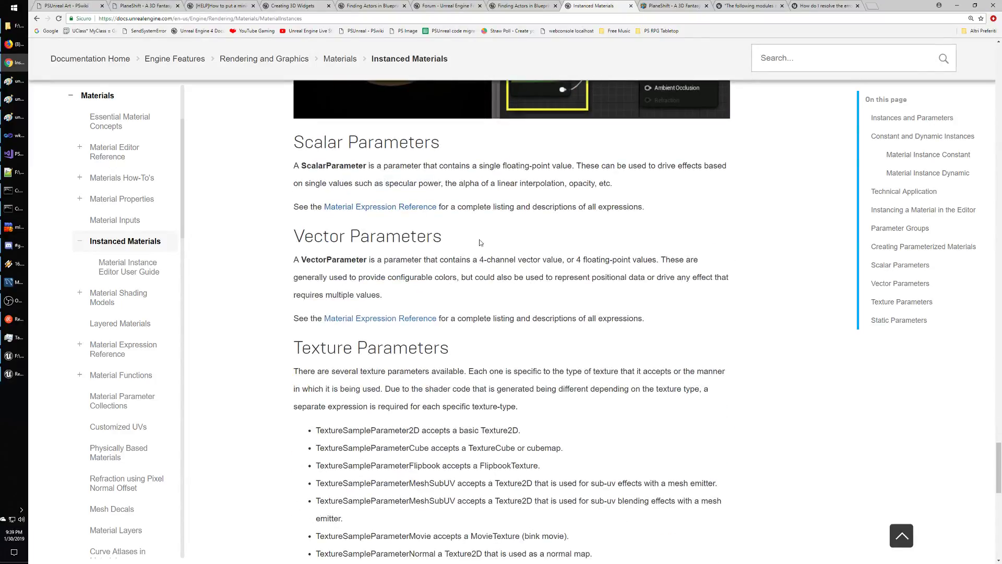
{"action": "scroll", "coordinate": [587, 246], "scroll_direction": "down", "scroll_amount": 1}
{"action": "left_click_drag", "start_coordinate": [299, 103], "coordinate": [441, 104]}
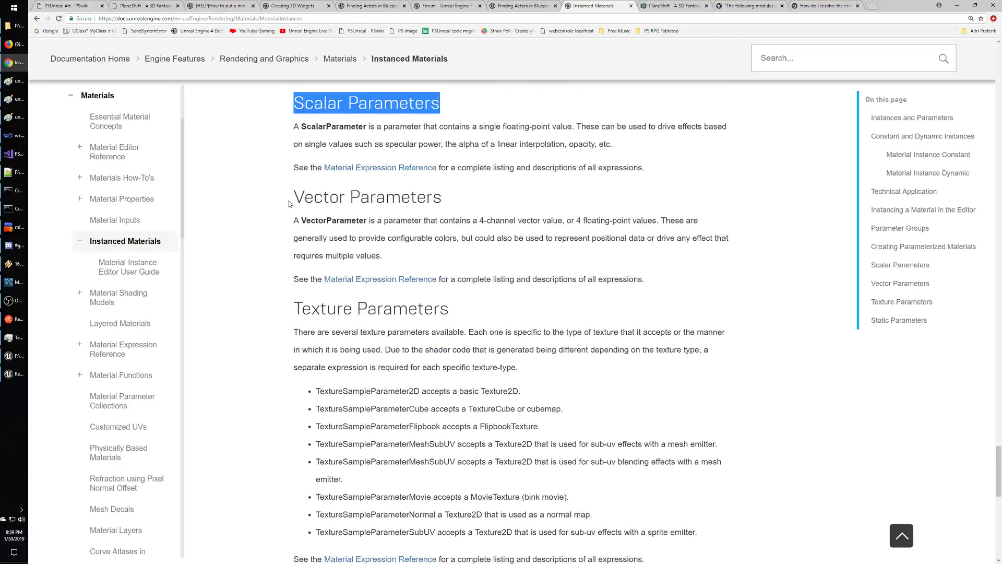
{"action": "left_click_drag", "start_coordinate": [292, 197], "coordinate": [443, 198]}
{"action": "left_click_drag", "start_coordinate": [296, 309], "coordinate": [454, 309]}
{"action": "left_click", "coordinate": [564, 309]}
Step: Examine the list of texture parameter types, highlighting a TextureSampleParameterMeshSubUV entry, and the Static Parameters section down to the page end
{"action": "scroll", "coordinate": [563, 309], "scroll_direction": "down", "scroll_amount": 7}
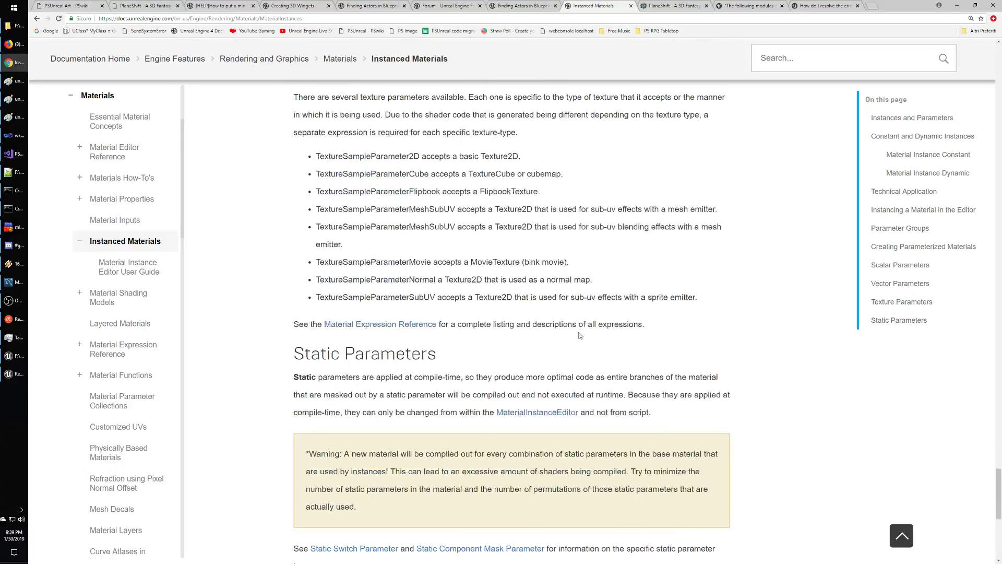
{"action": "left_click_drag", "start_coordinate": [304, 197], "coordinate": [538, 208]}
{"action": "scroll", "coordinate": [538, 208], "scroll_direction": "down", "scroll_amount": 4}
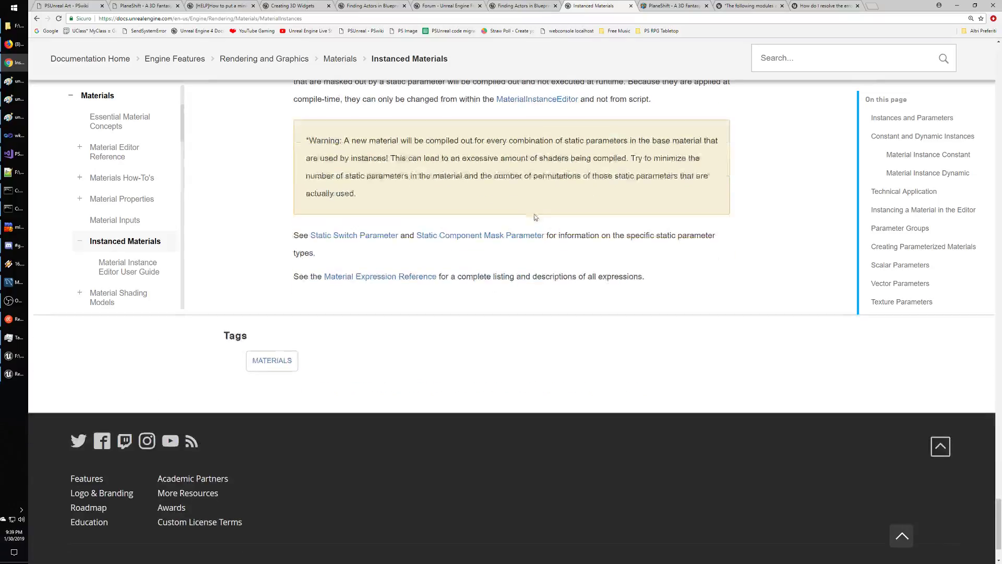
Step: Go back up to the Technical Application section and highlight the MaterialInterface variable type in the green note
{"action": "scroll", "coordinate": [535, 229], "scroll_direction": "up", "scroll_amount": 12}
{"action": "scroll", "coordinate": [534, 246], "scroll_direction": "up", "scroll_amount": 6}
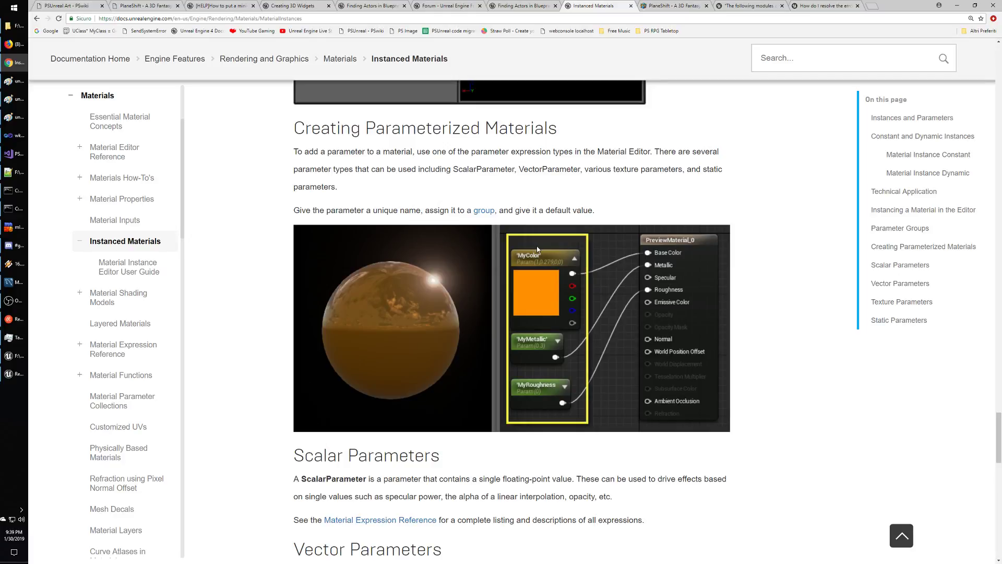
{"action": "scroll", "coordinate": [792, 392], "scroll_direction": "up", "scroll_amount": 6}
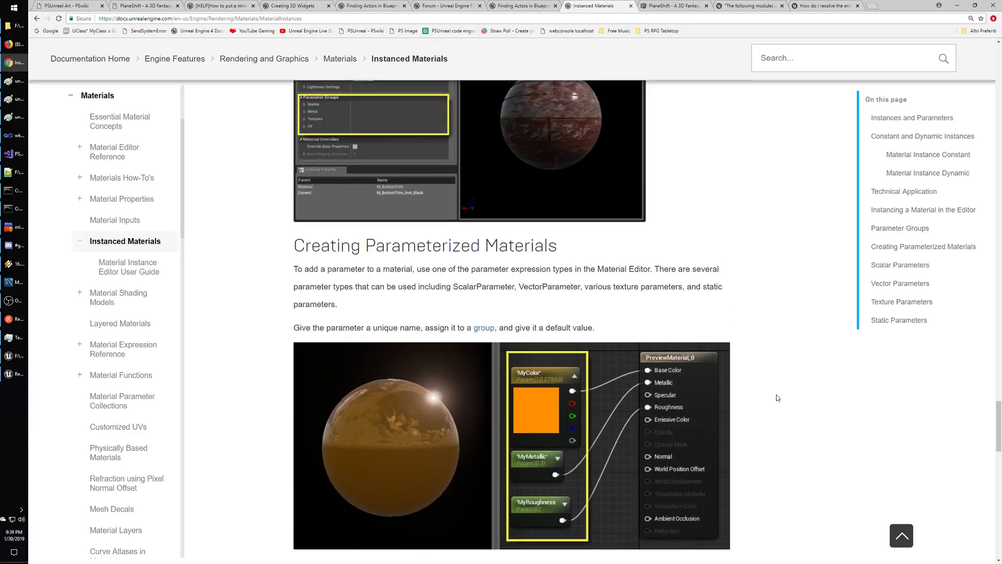
{"action": "scroll", "coordinate": [736, 391], "scroll_direction": "up", "scroll_amount": 5}
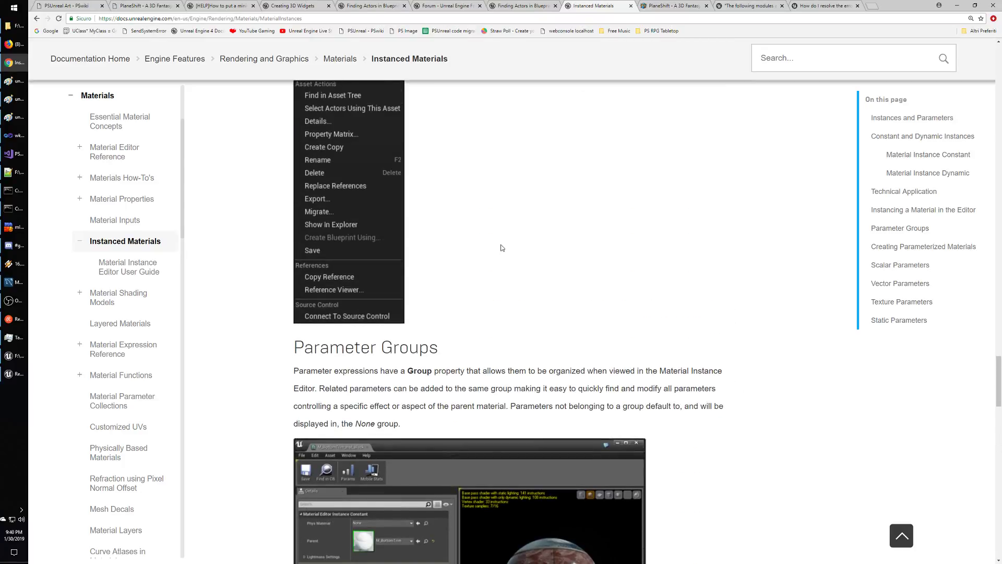
{"action": "scroll", "coordinate": [522, 256], "scroll_direction": "up", "scroll_amount": 7}
{"action": "scroll", "coordinate": [612, 287], "scroll_direction": "up", "scroll_amount": 20}
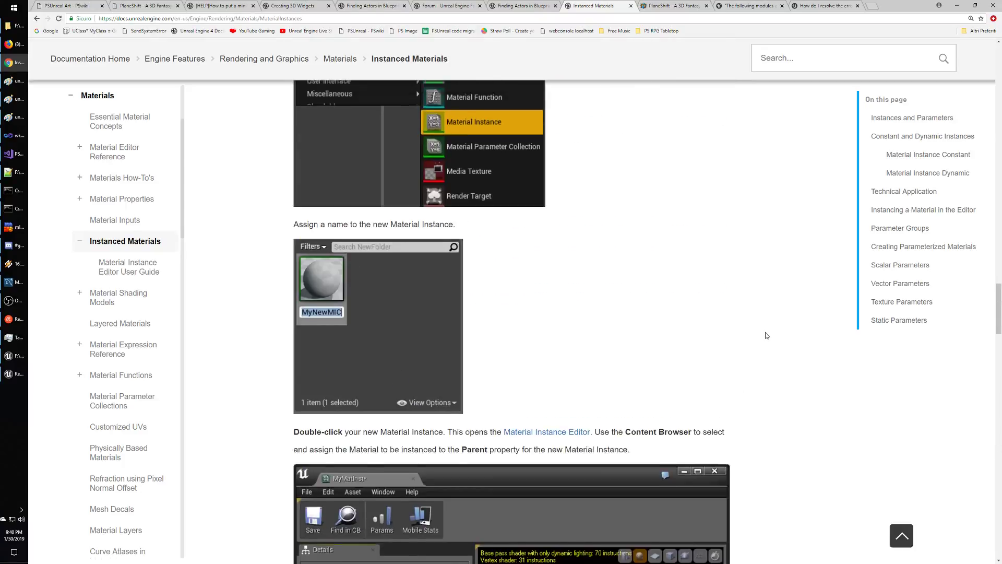
{"action": "scroll", "coordinate": [714, 318], "scroll_direction": "up", "scroll_amount": 8}
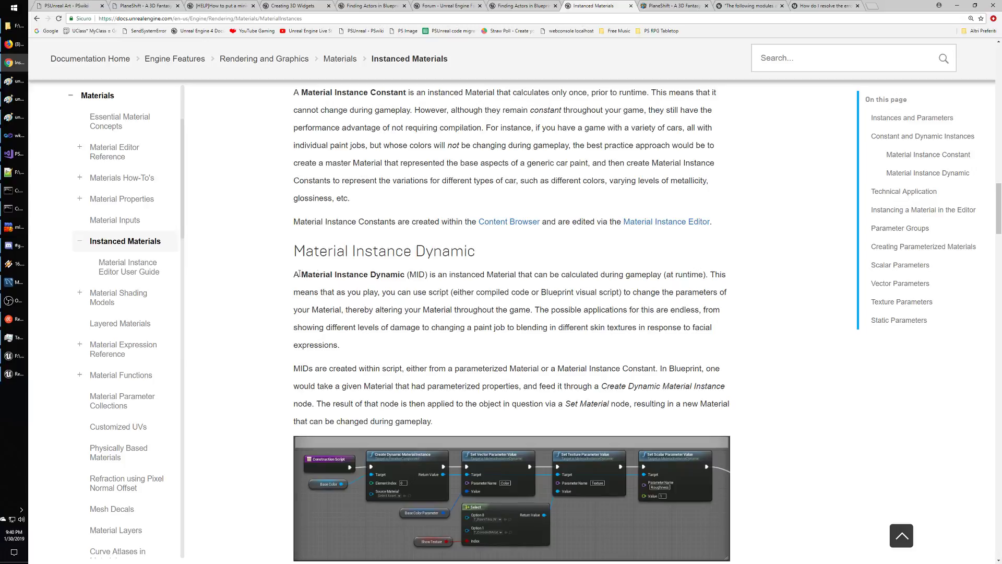
{"action": "scroll", "coordinate": [476, 319], "scroll_direction": "down", "scroll_amount": 8}
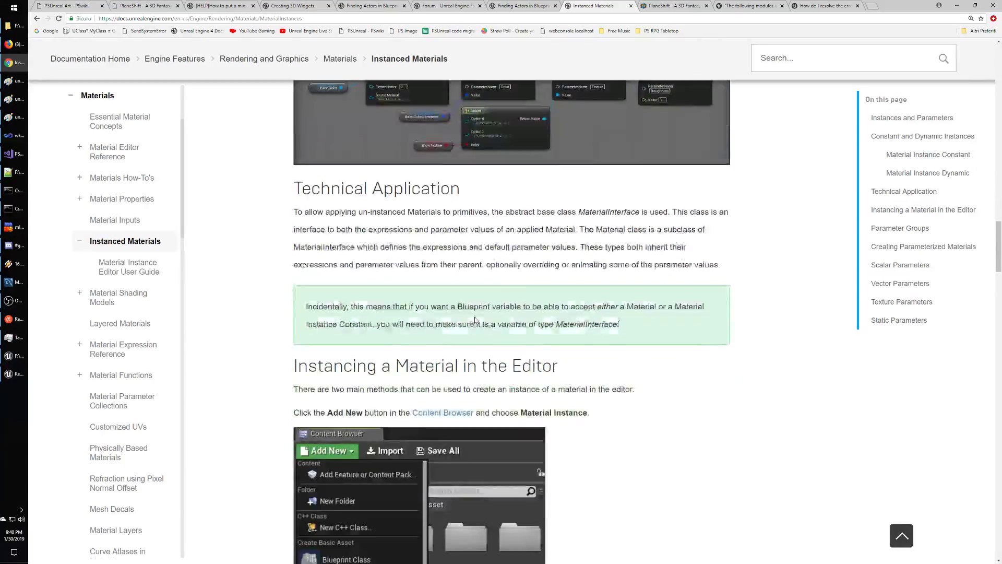
{"action": "double_click", "coordinate": [595, 248]}
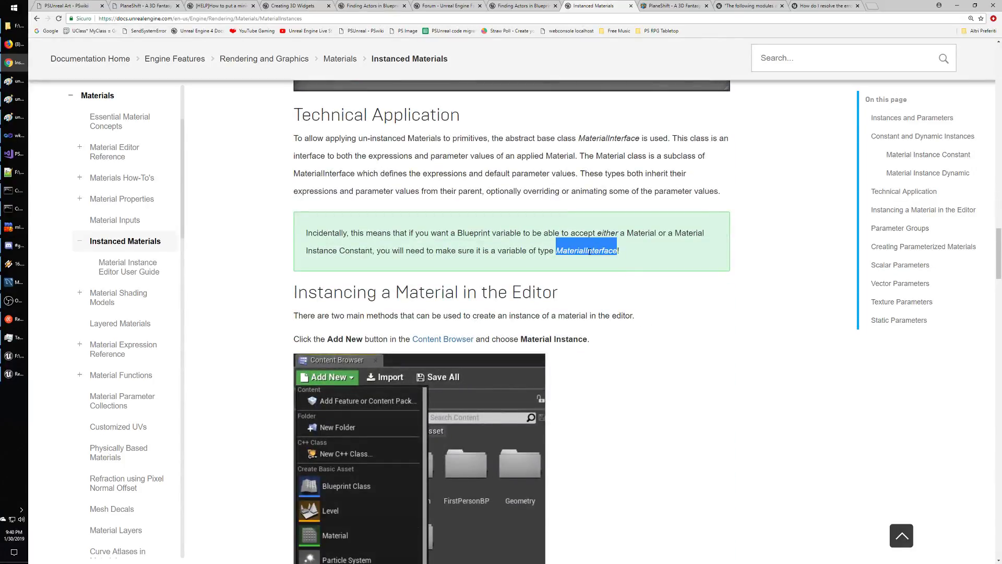
{"action": "left_click", "coordinate": [667, 282]}
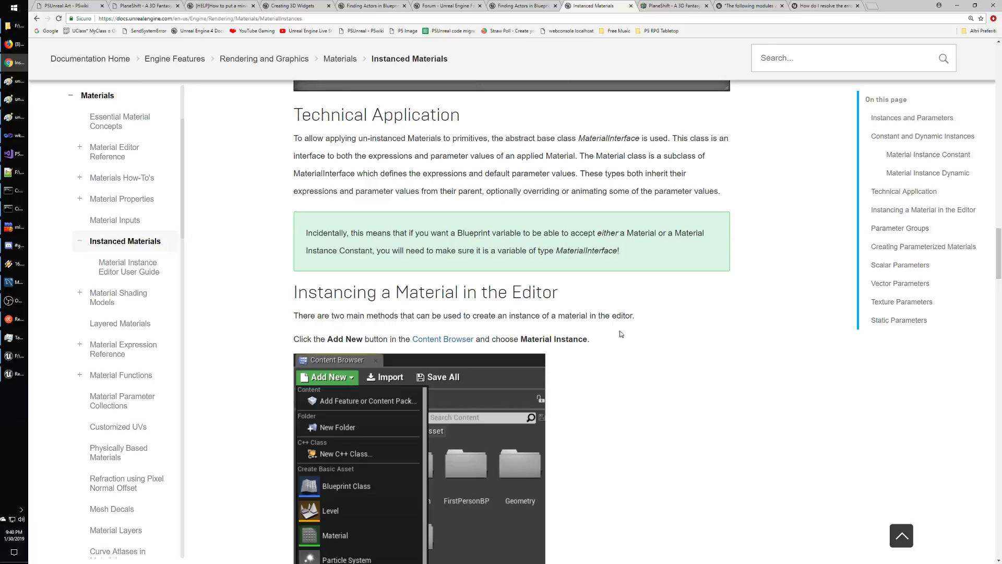
Step: Review the Material Instance Dynamic section with its Blueprint node example, highlighting the section heading
{"action": "scroll", "coordinate": [622, 375], "scroll_direction": "up", "scroll_amount": 8}
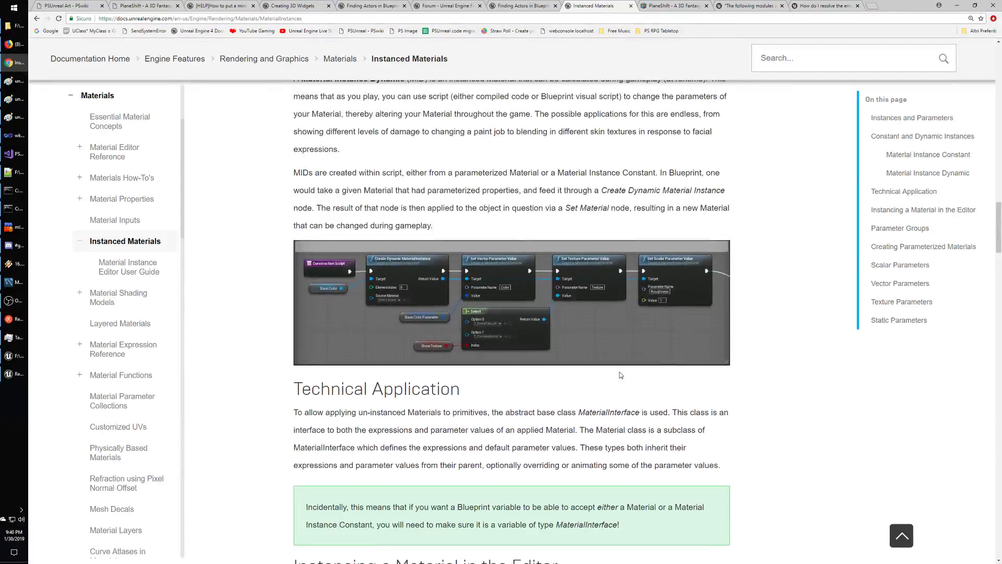
{"action": "scroll", "coordinate": [621, 375], "scroll_direction": "down", "scroll_amount": 4}
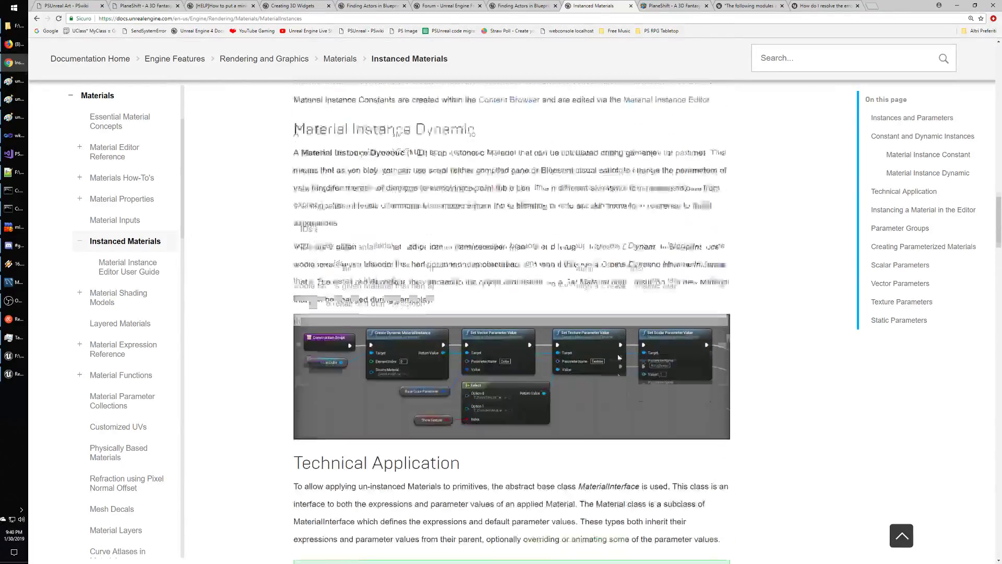
{"action": "scroll", "coordinate": [619, 360], "scroll_direction": "up", "scroll_amount": 4}
{"action": "scroll", "coordinate": [618, 357], "scroll_direction": "down", "scroll_amount": 2}
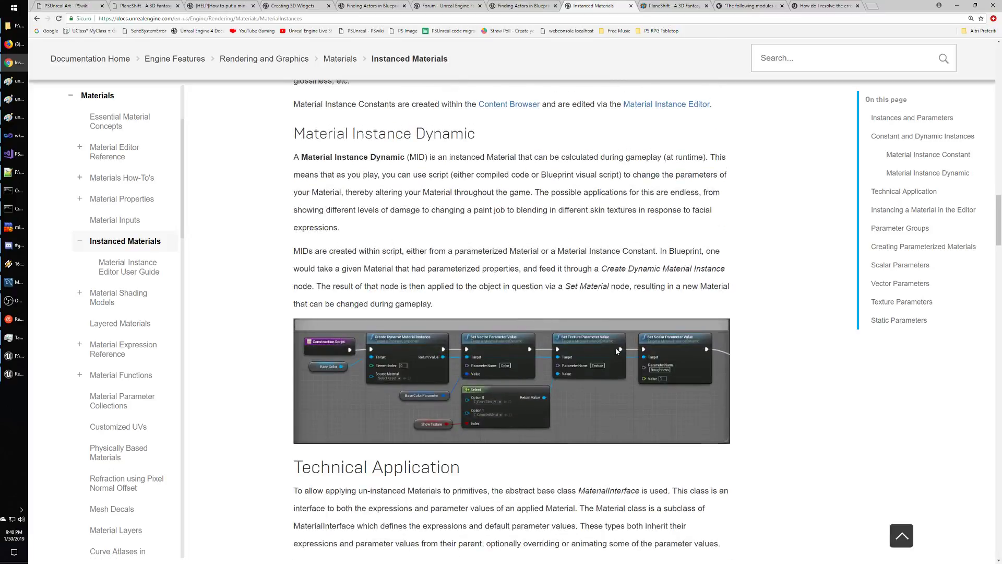
{"action": "scroll", "coordinate": [616, 348], "scroll_direction": "down", "scroll_amount": 1}
{"action": "scroll", "coordinate": [616, 349], "scroll_direction": "up", "scroll_amount": 1}
{"action": "scroll", "coordinate": [617, 351], "scroll_direction": "down", "scroll_amount": 1}
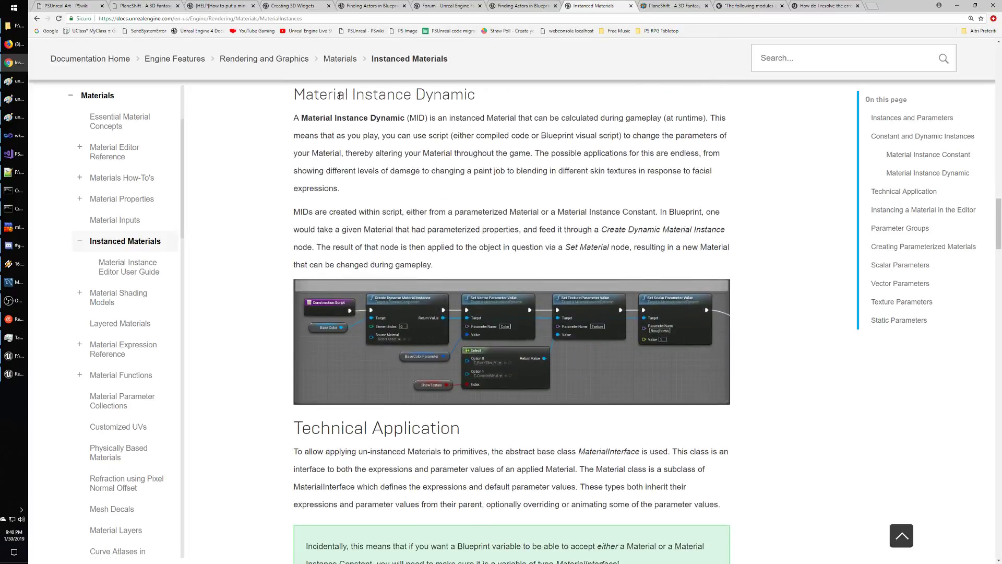
{"action": "left_click_drag", "start_coordinate": [296, 93], "coordinate": [529, 100]}
{"action": "left_click", "coordinate": [528, 100]}
Step: Switch to the Unreal Editor, widen the Restore Packages dialog and skip restoring the auto-saved Kran_hands_4_Mat package
{"action": "left_click", "coordinate": [15, 357]}
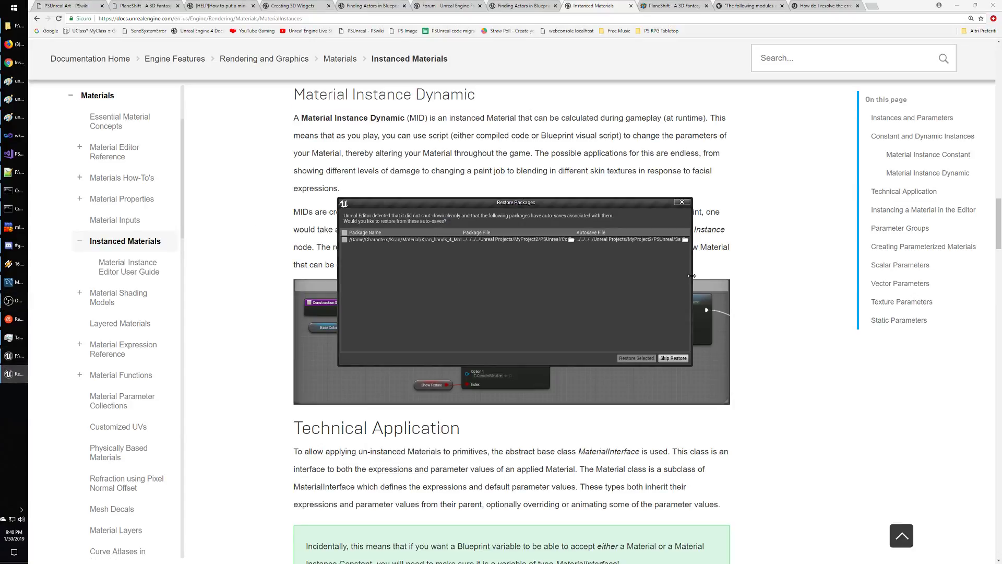
{"action": "left_click_drag", "start_coordinate": [692, 280], "coordinate": [843, 291]}
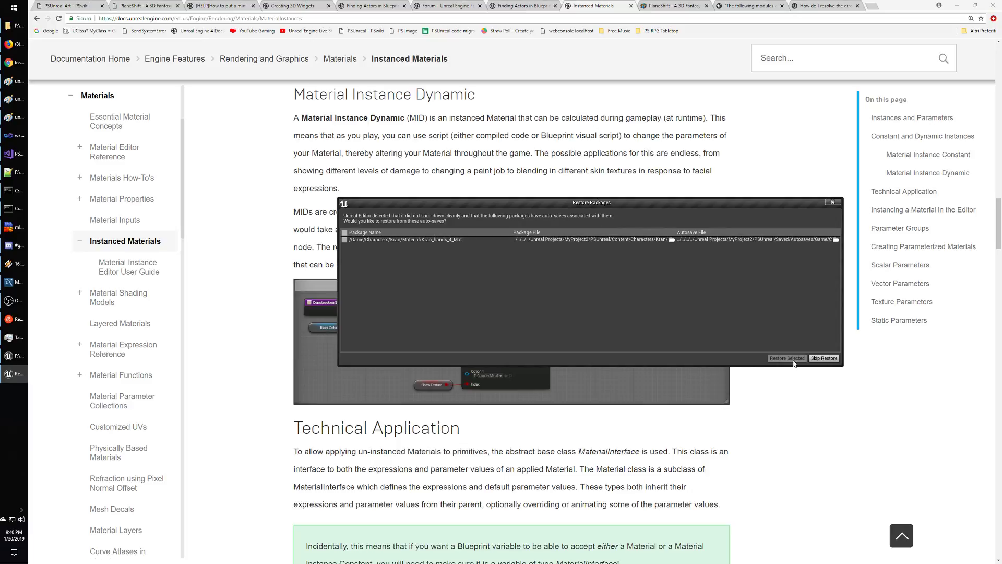
{"action": "left_click", "coordinate": [824, 358]}
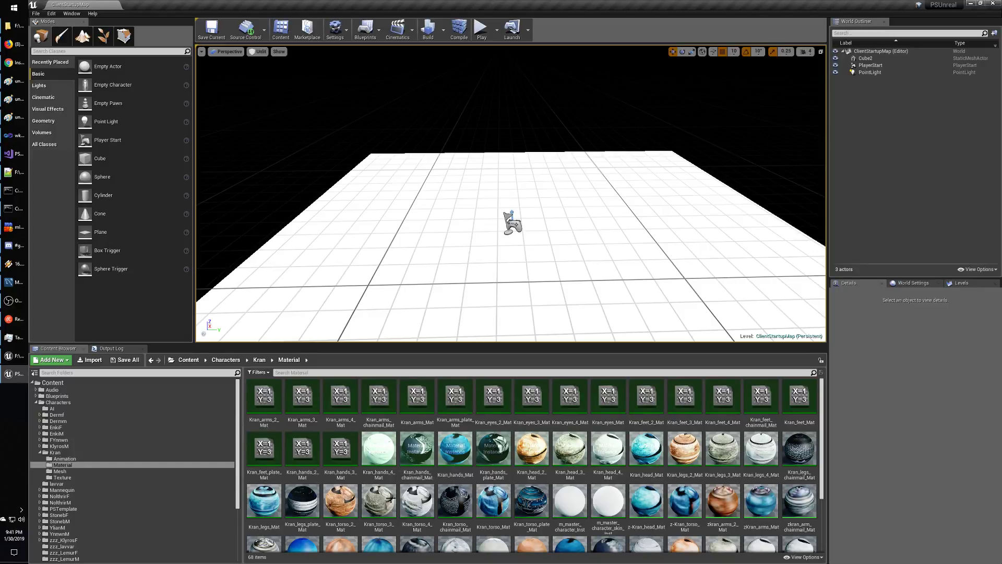
Step: Open the m_master_character_skin material, look over its node graph and close its editor
{"action": "double_click", "coordinate": [384, 466]}
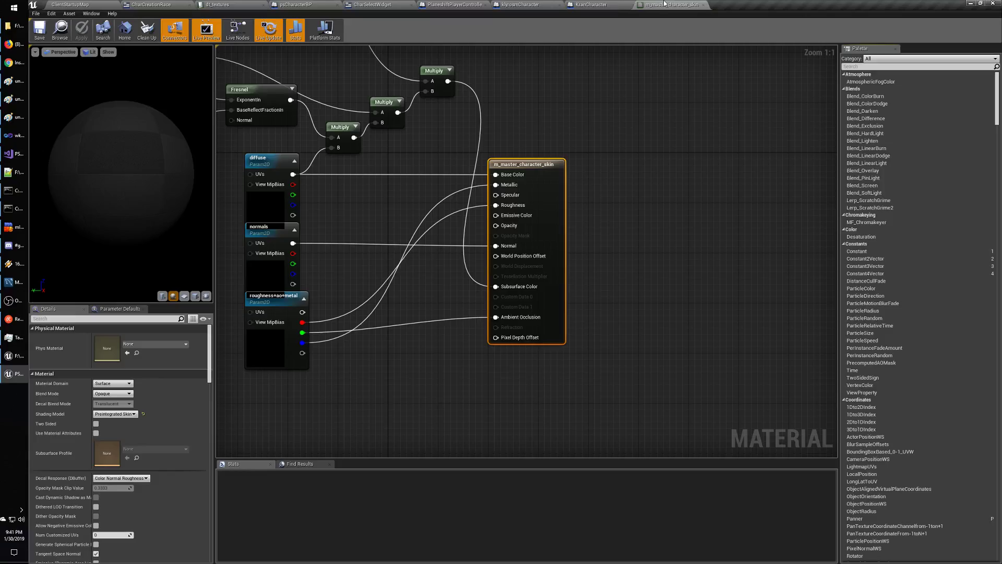
{"action": "left_click", "coordinate": [676, 5]}
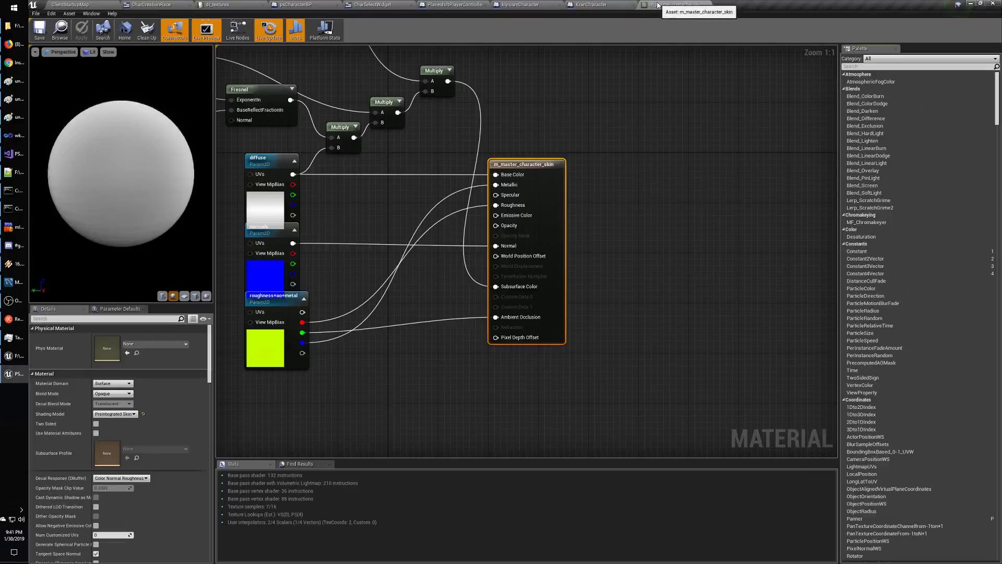
{"action": "right_click_drag", "start_coordinate": [362, 207], "coordinate": [421, 275]}
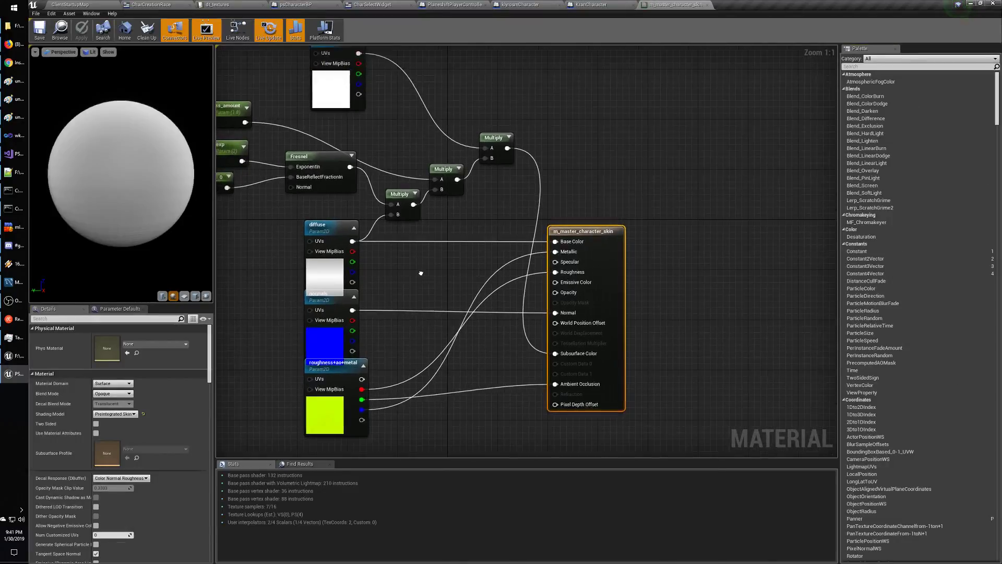
{"action": "left_click", "coordinate": [708, 5]}
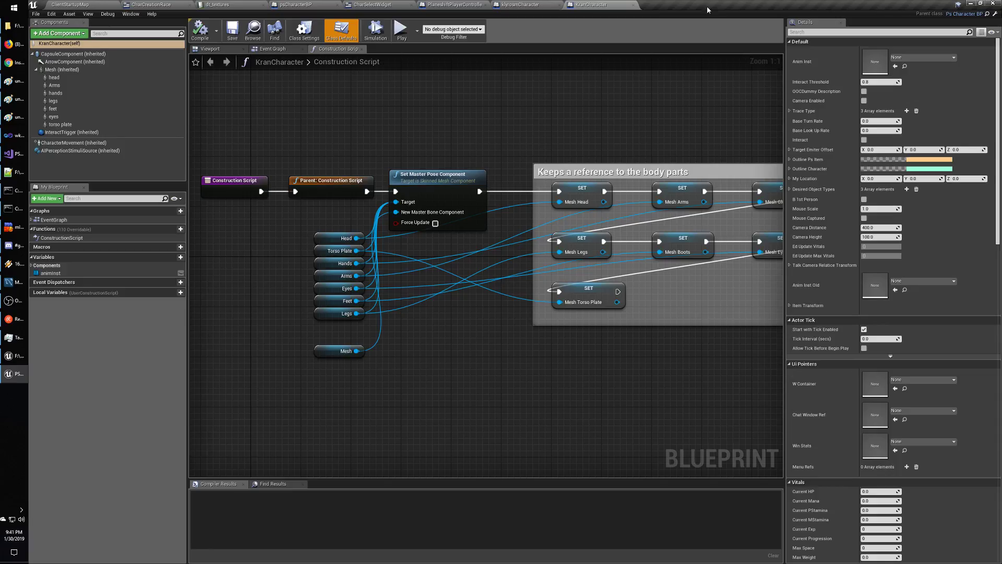
Step: Return to the ClientStartupMap level, collapse the Characters folder and open m_master_weapons from the Materials folder
{"action": "left_click", "coordinate": [85, 5]}
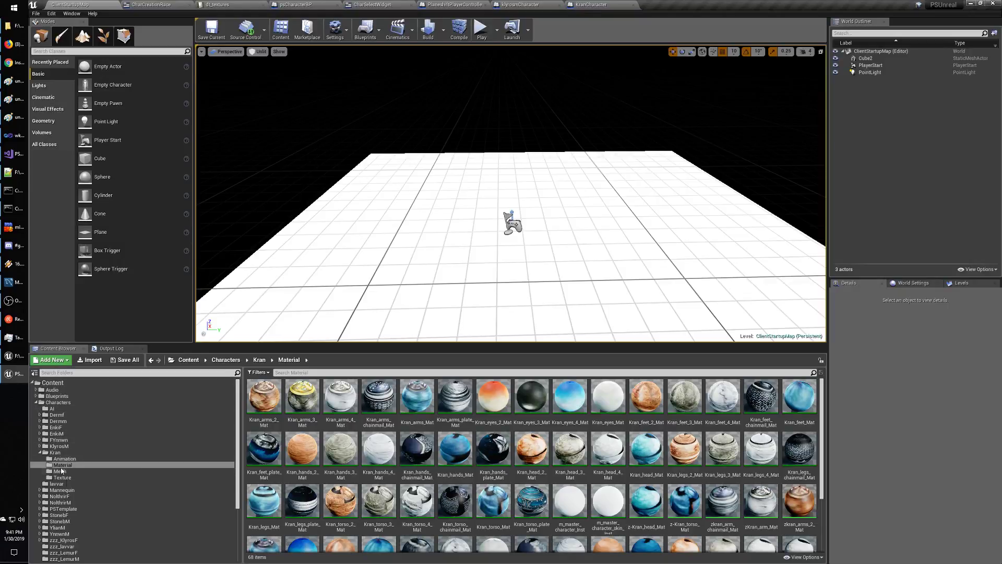
{"action": "left_click", "coordinate": [35, 402]}
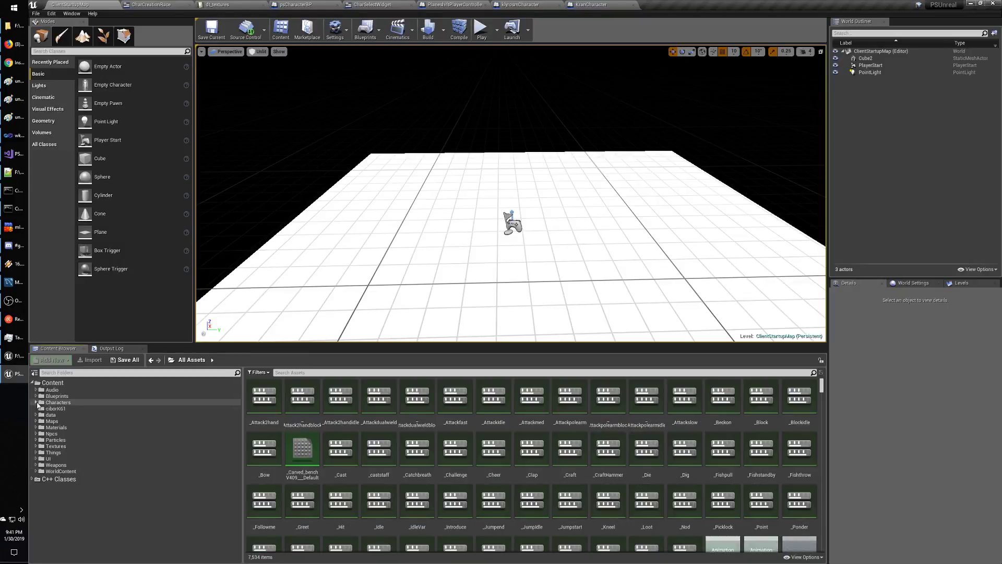
{"action": "left_click", "coordinate": [55, 427]}
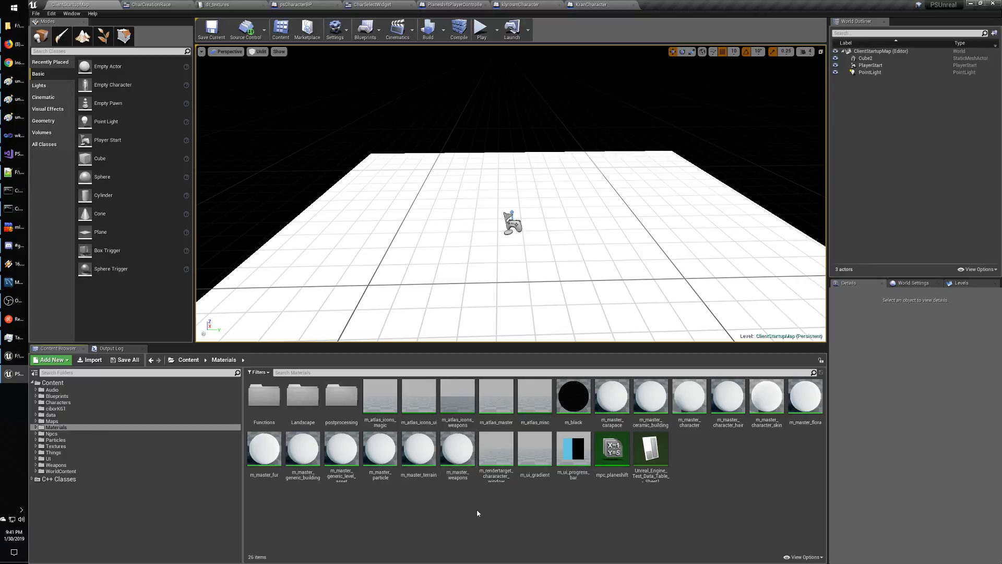
{"action": "double_click", "coordinate": [458, 454]}
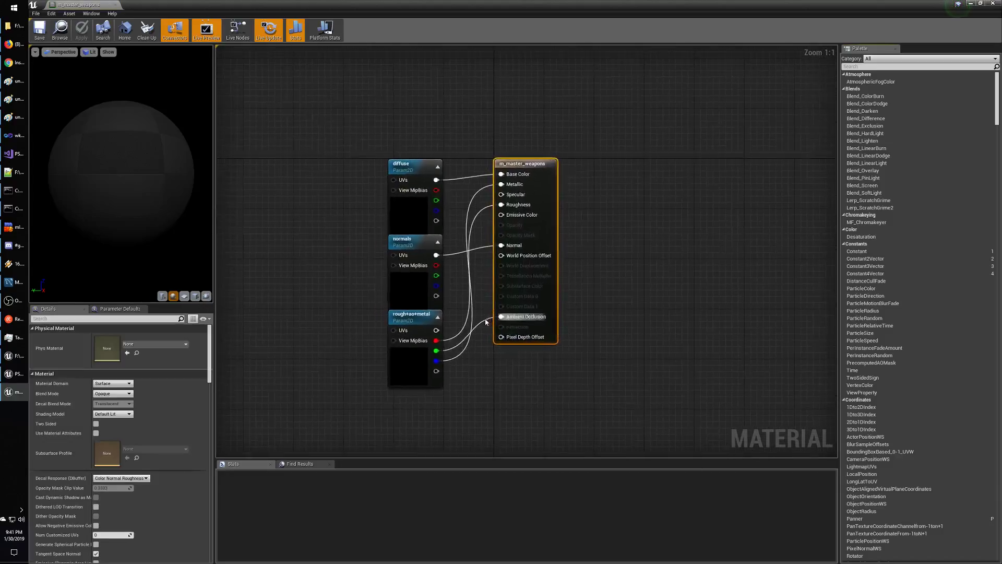
Step: Move the diffuse and normals nodes up so the three texture parameter nodes in m_master_weapons are clearly spaced
{"action": "left_click_drag", "start_coordinate": [412, 172], "coordinate": [413, 148]}
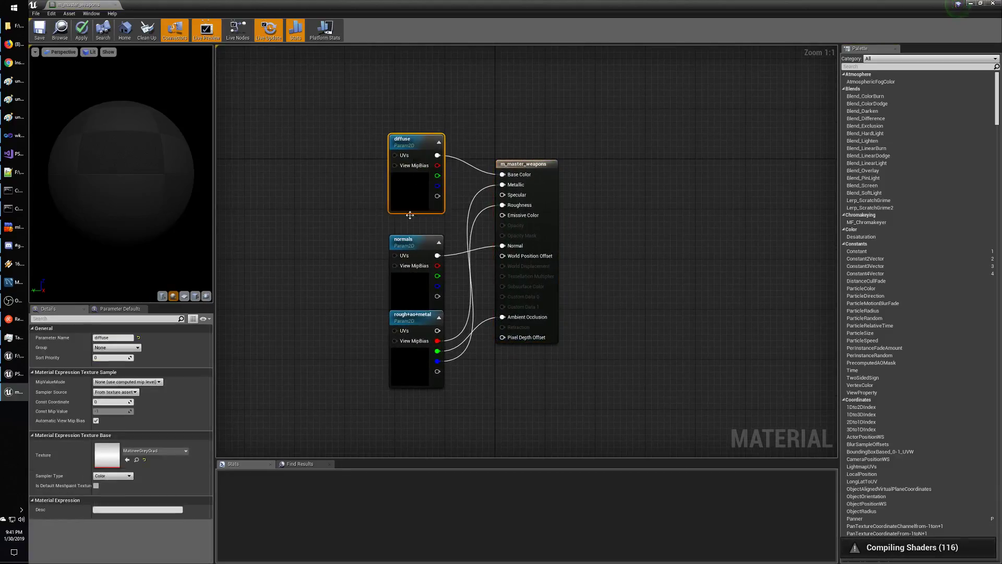
{"action": "left_click_drag", "start_coordinate": [405, 241], "coordinate": [405, 229]}
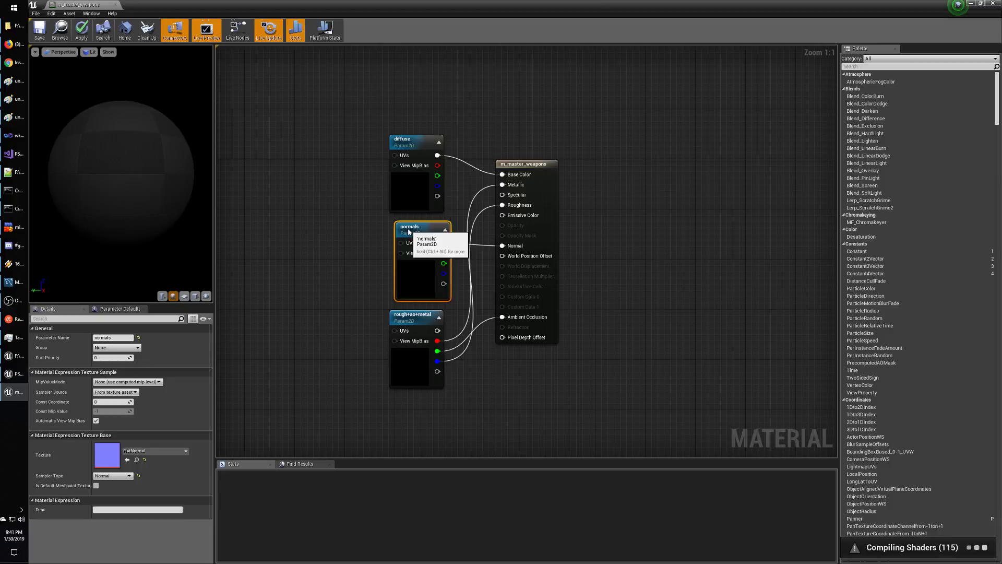
{"action": "left_click", "coordinate": [407, 318]}
{"action": "left_click", "coordinate": [631, 277]}
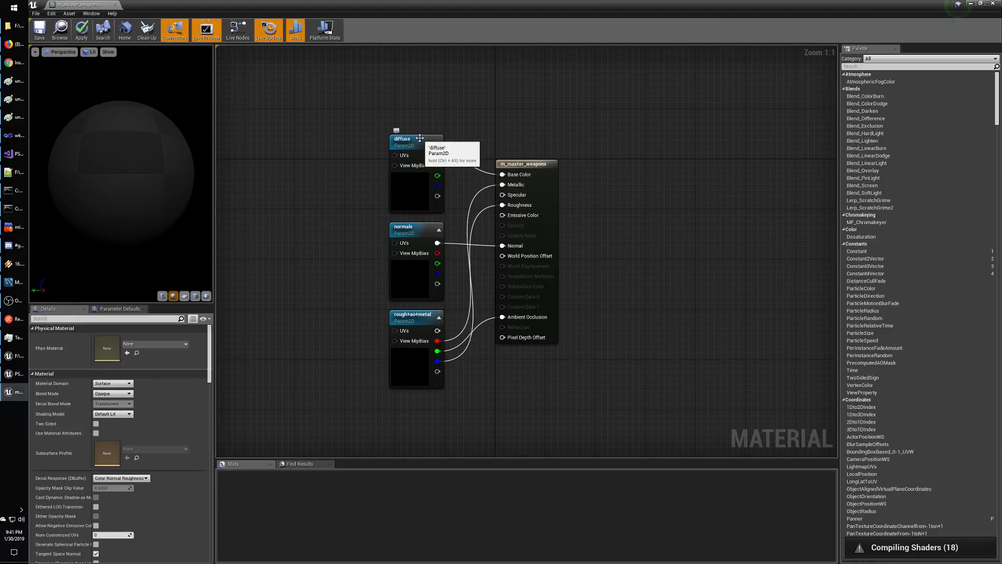
Step: Inspect the settings of the diffuse, normals and rough+ao+metal texture parameter nodes one by one
{"action": "left_click", "coordinate": [420, 139]}
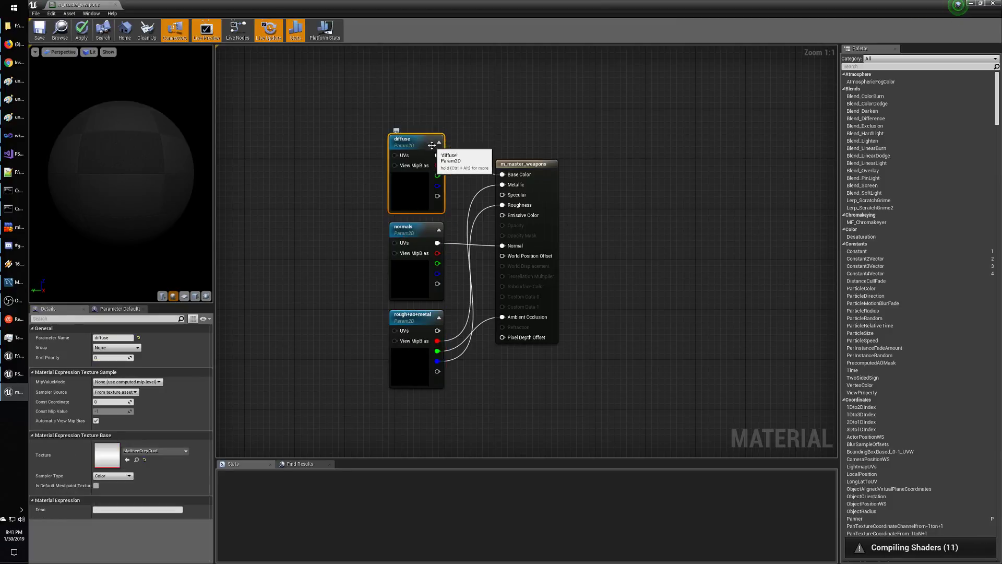
{"action": "left_click", "coordinate": [405, 232]}
{"action": "left_click", "coordinate": [412, 316]}
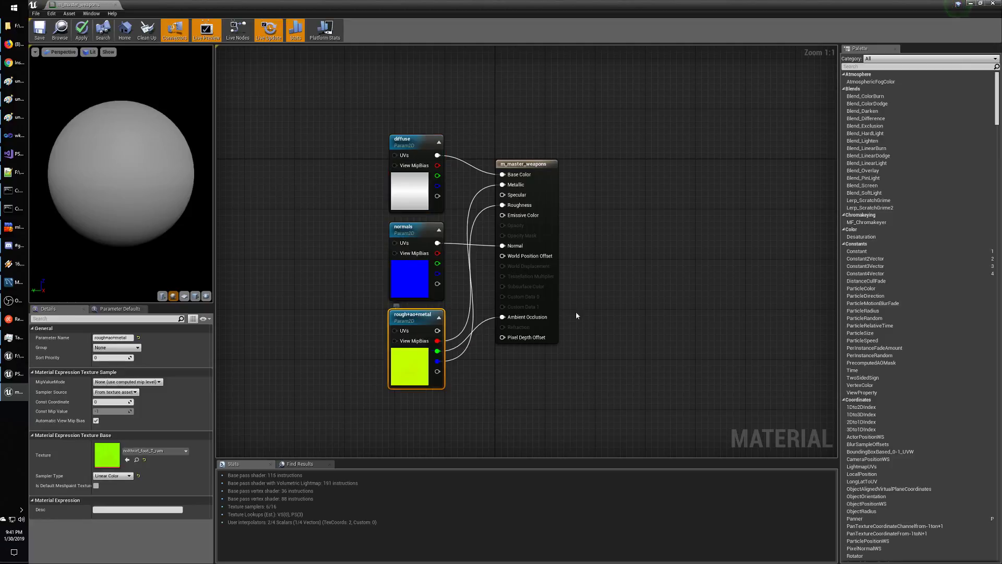
{"action": "left_click", "coordinate": [609, 299]}
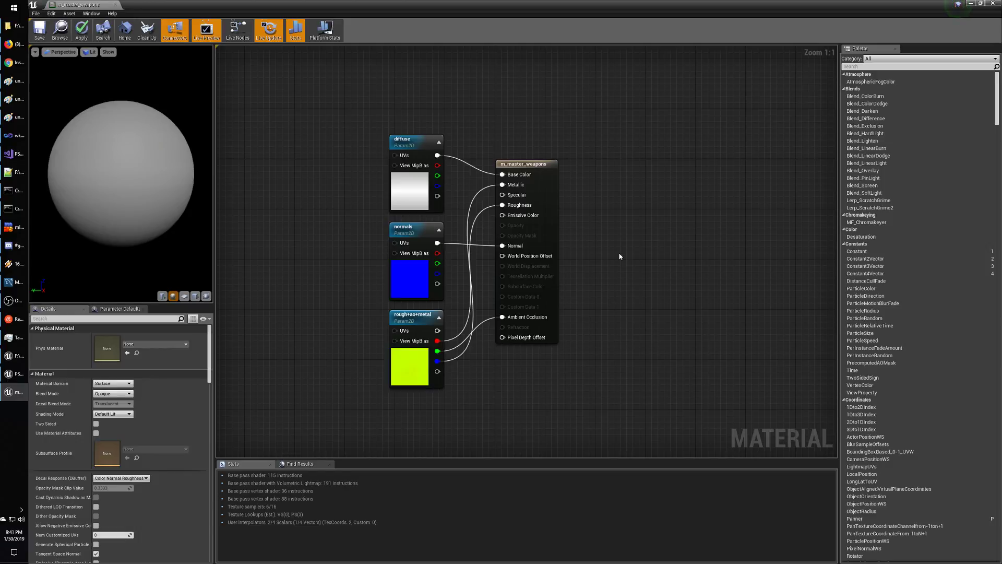
Step: Select the entire m_master_weapons node graph to point it out, and clear the selection
{"action": "left_click_drag", "start_coordinate": [329, 94], "coordinate": [653, 405]}
{"action": "left_click_drag", "start_coordinate": [340, 105], "coordinate": [593, 402]}
{"action": "left_click", "coordinate": [613, 427]}
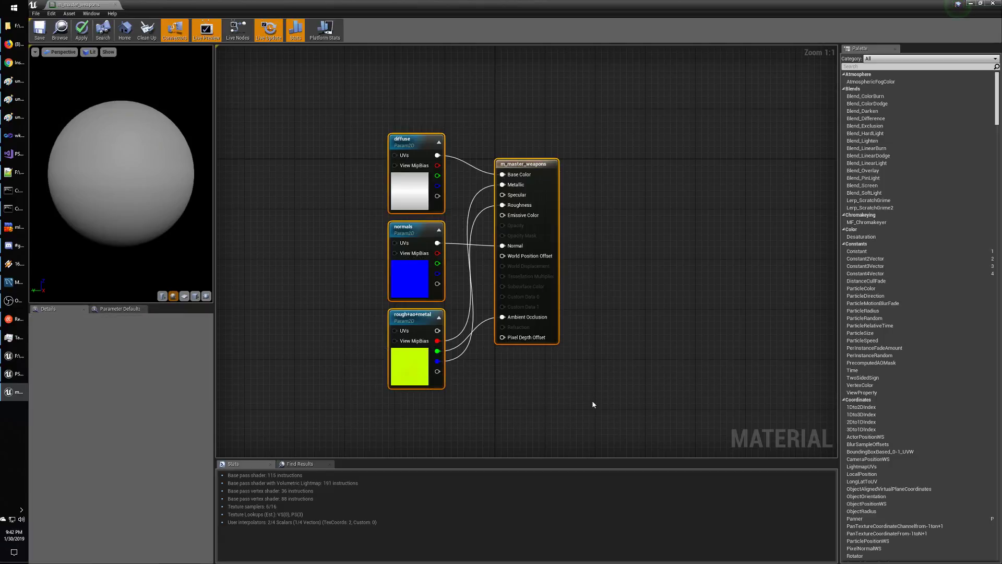
Step: Point out the whole m_master_weapons graph by box-selecting its nodes, and select only the material's result node
{"action": "left_click", "coordinate": [593, 401]}
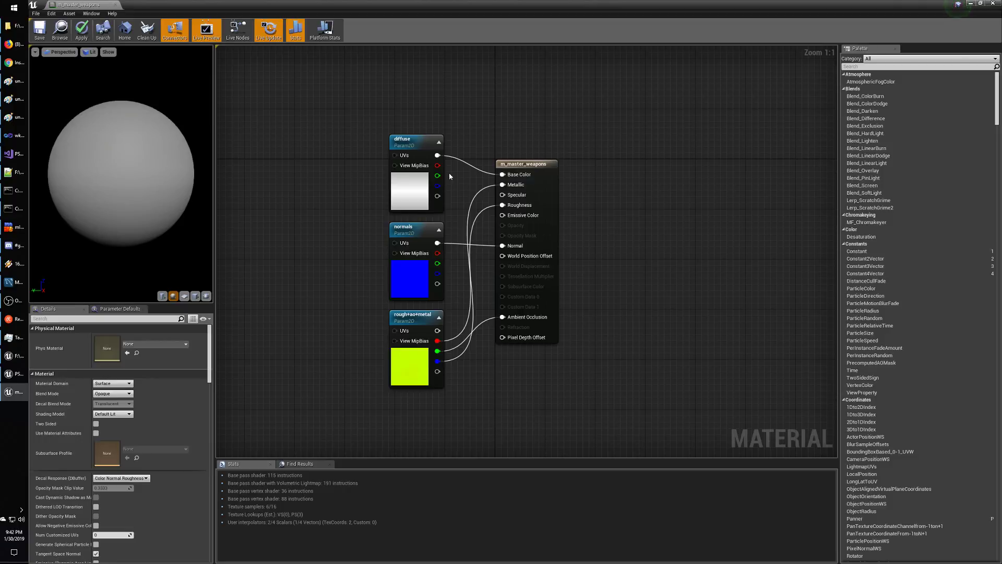
{"action": "left_click_drag", "start_coordinate": [331, 89], "coordinate": [671, 408]}
{"action": "left_click", "coordinate": [677, 407]}
{"action": "left_click_drag", "start_coordinate": [345, 98], "coordinate": [577, 420]}
{"action": "left_click", "coordinate": [516, 117]}
{"action": "left_click", "coordinate": [510, 160]}
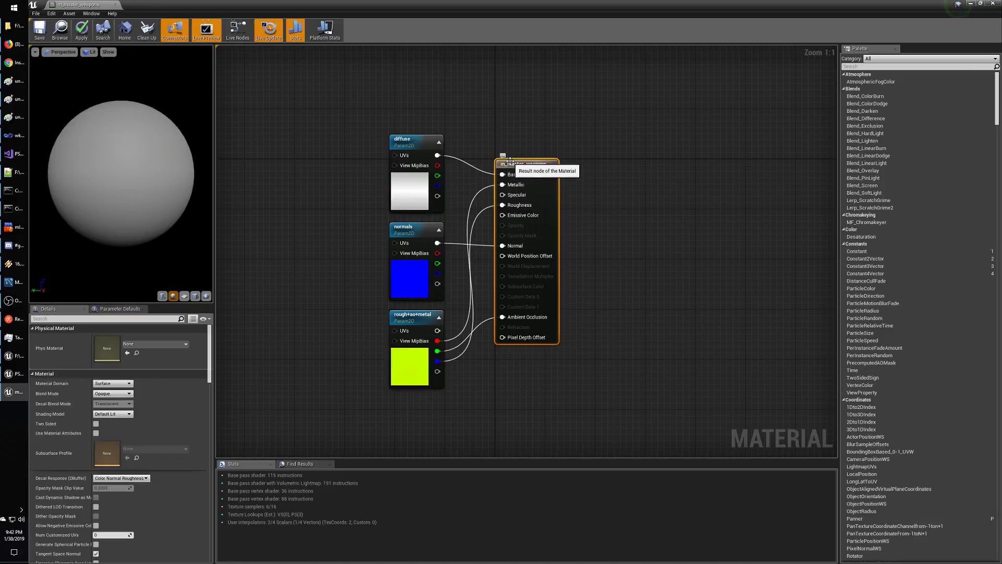
Step: Dock the m_master_weapons editor among the other open editors, and open cleaver01_Mat from the Weapons axes folder to check its diffuse override
{"action": "left_click_drag", "start_coordinate": [94, 4], "coordinate": [673, 5]}
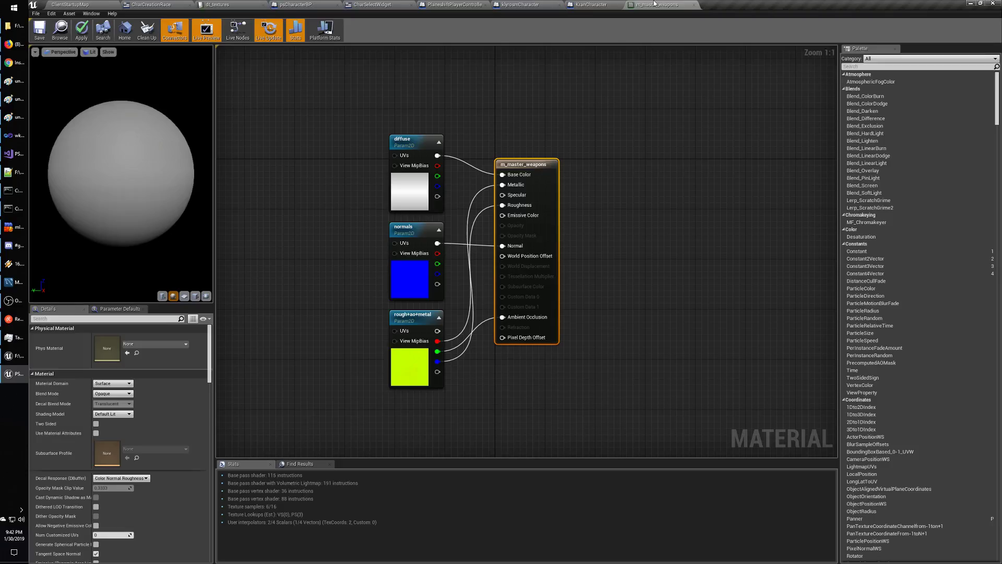
{"action": "left_click", "coordinate": [82, 4]}
{"action": "left_click", "coordinate": [36, 465]}
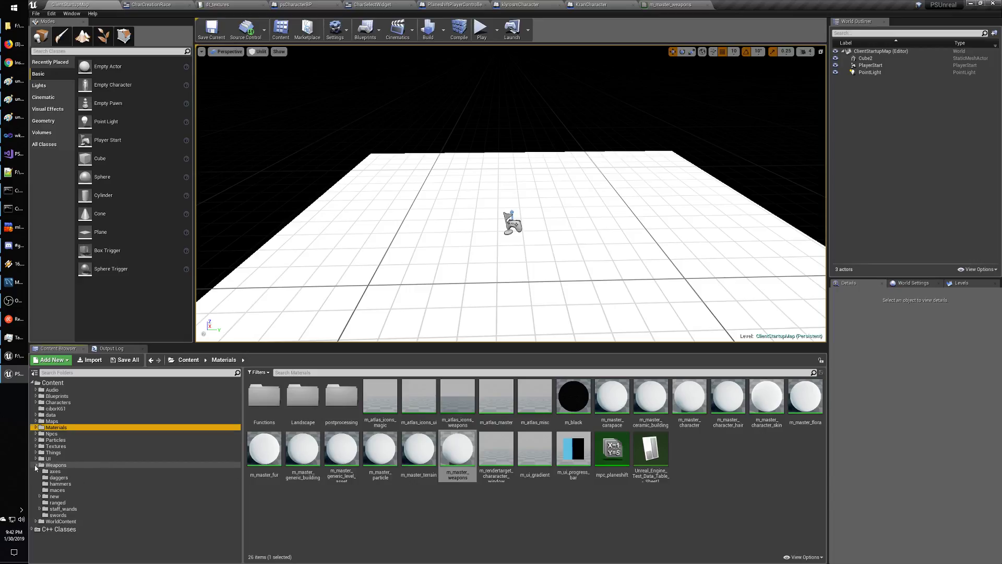
{"action": "left_click", "coordinate": [54, 472]}
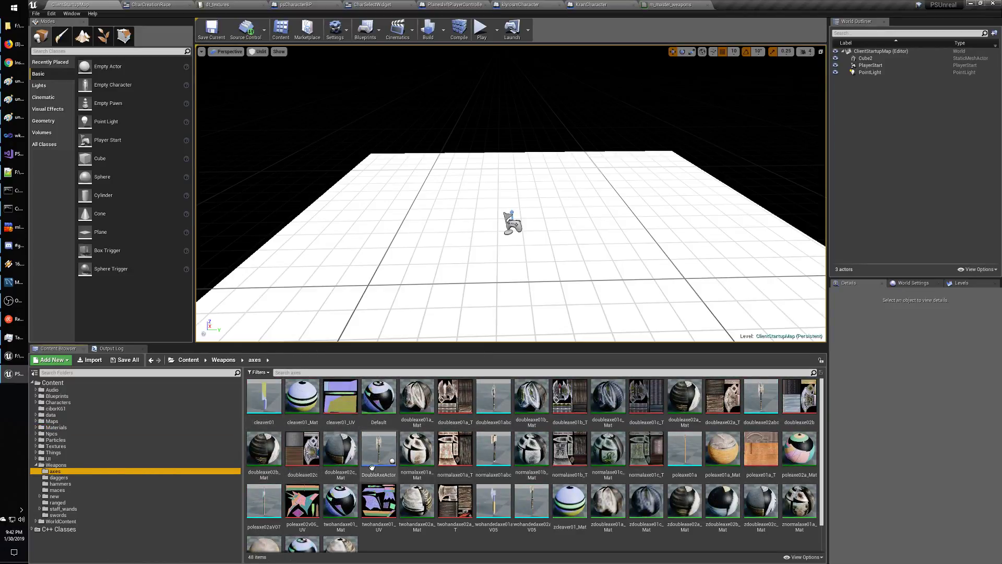
{"action": "double_click", "coordinate": [305, 401]}
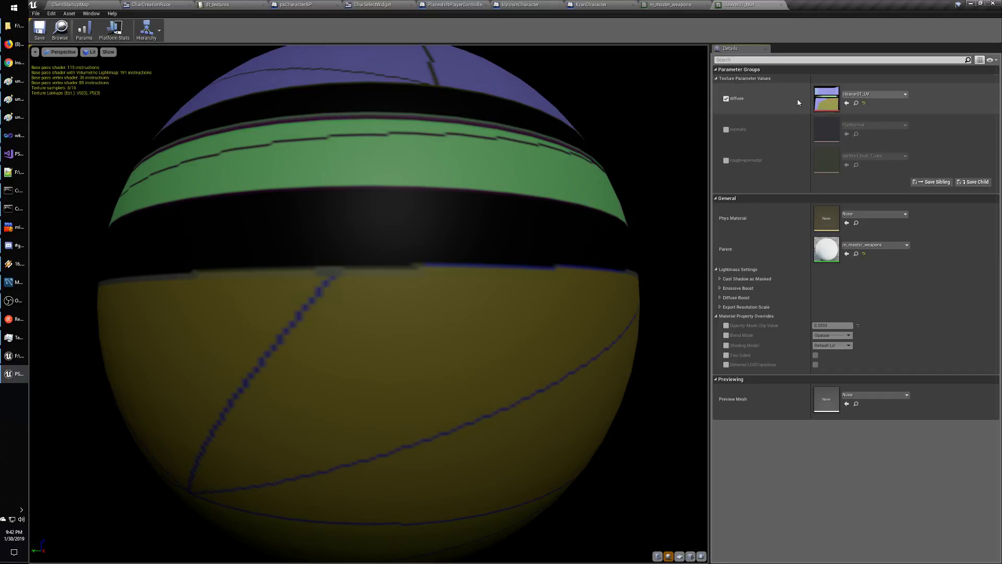
{"action": "left_click", "coordinate": [726, 99]}
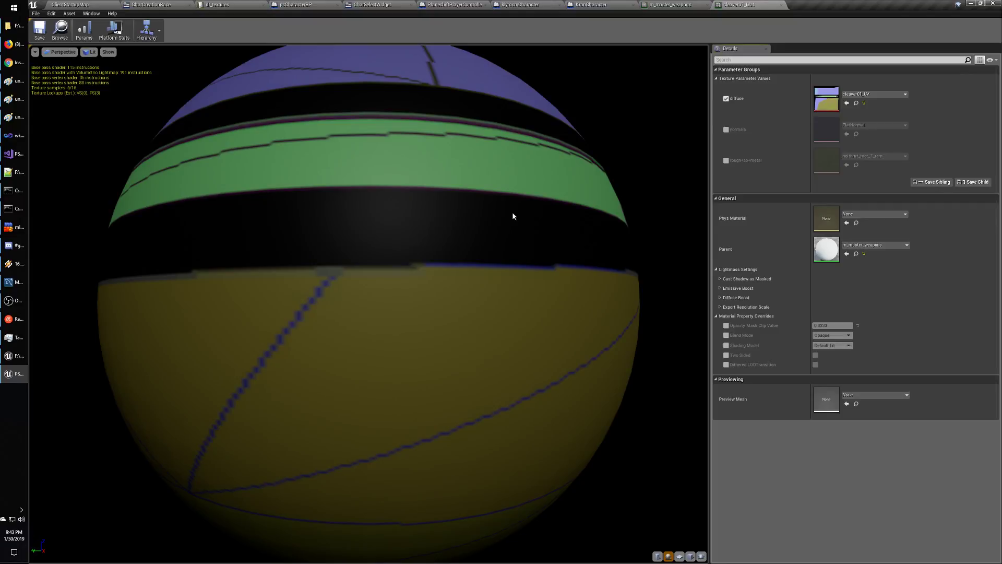
Step: Revisit m_master_weapons, and open m_master_character and m_master_character_skin from the Materials folder
{"action": "left_click", "coordinate": [671, 5]}
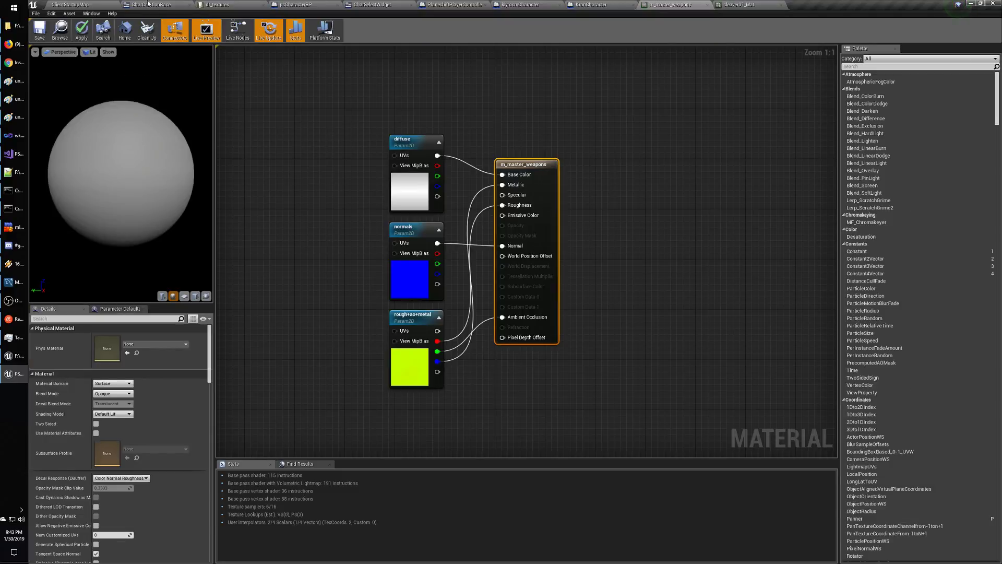
{"action": "left_click", "coordinate": [71, 4]}
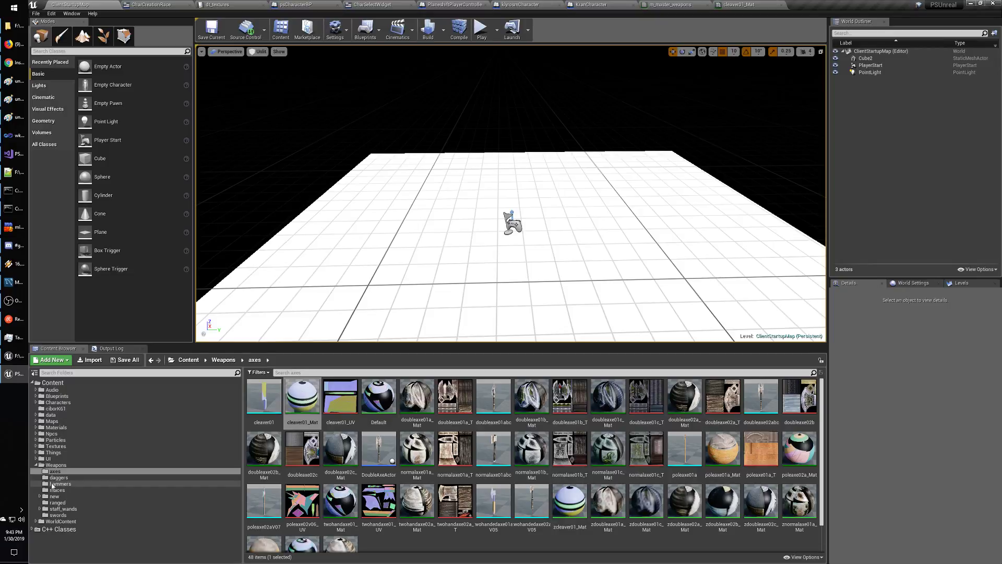
{"action": "left_click", "coordinate": [55, 427]}
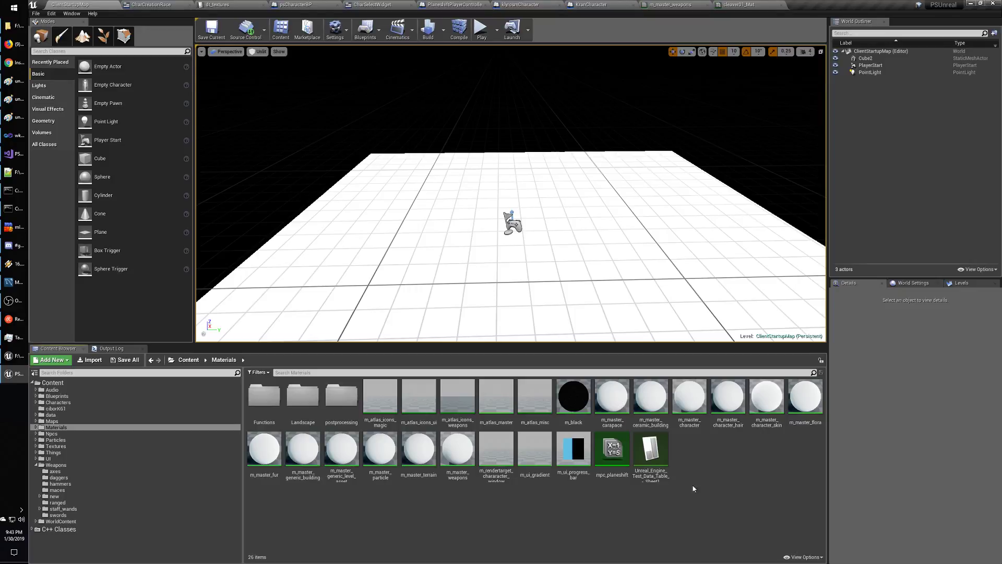
{"action": "double_click", "coordinate": [695, 420]}
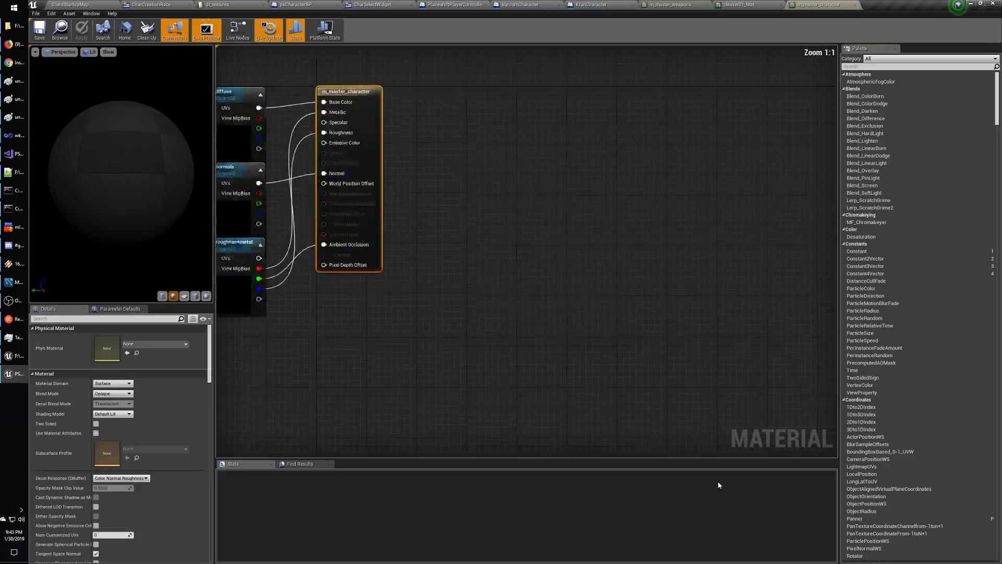
{"action": "left_click", "coordinate": [70, 4]}
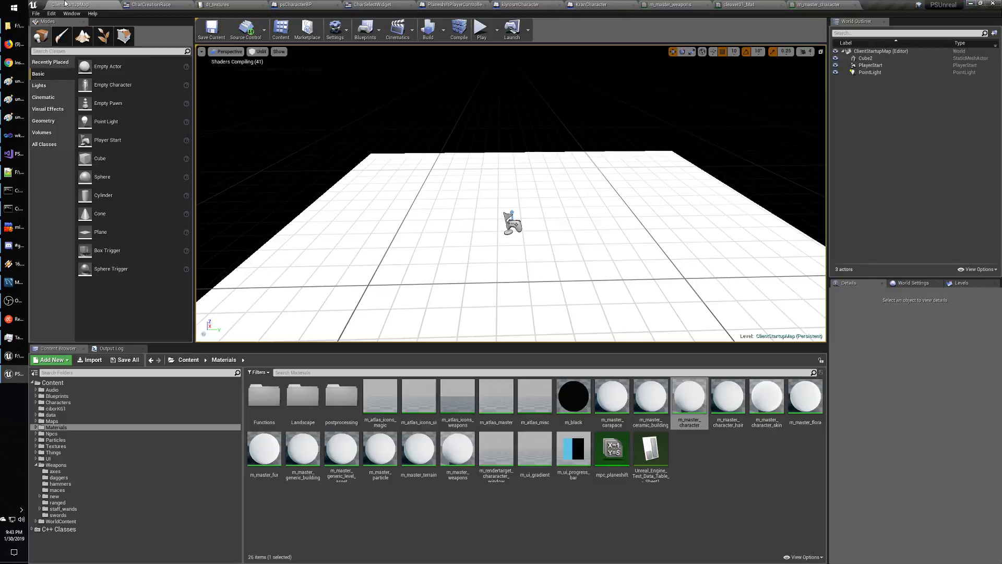
{"action": "double_click", "coordinate": [765, 399]}
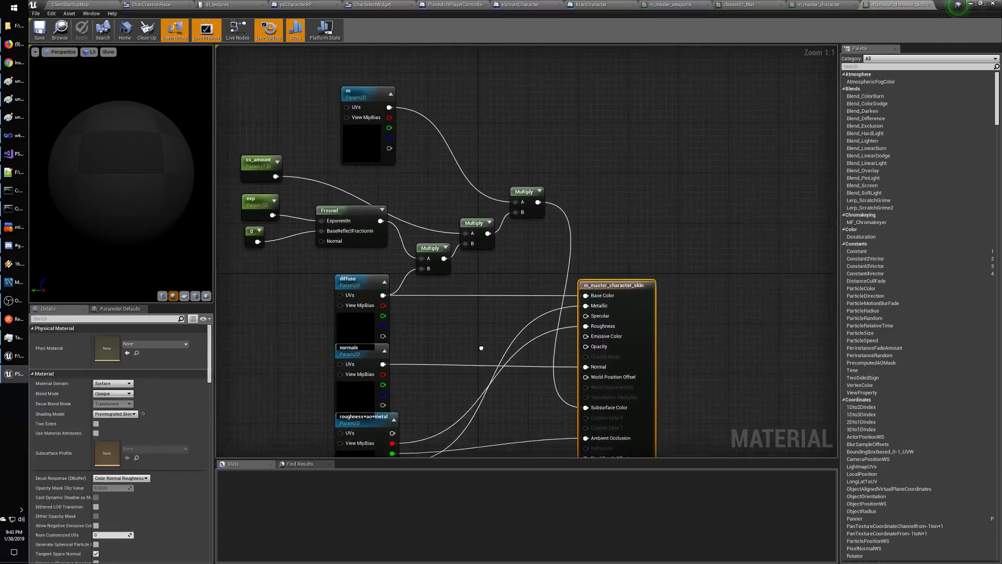
Step: Point out the Fresnel and Multiply node network feeding Subsurface Color in m_master_character_skin by box-selecting it, and clear the selection
{"action": "left_click_drag", "start_coordinate": [249, 92], "coordinate": [270, 239]}
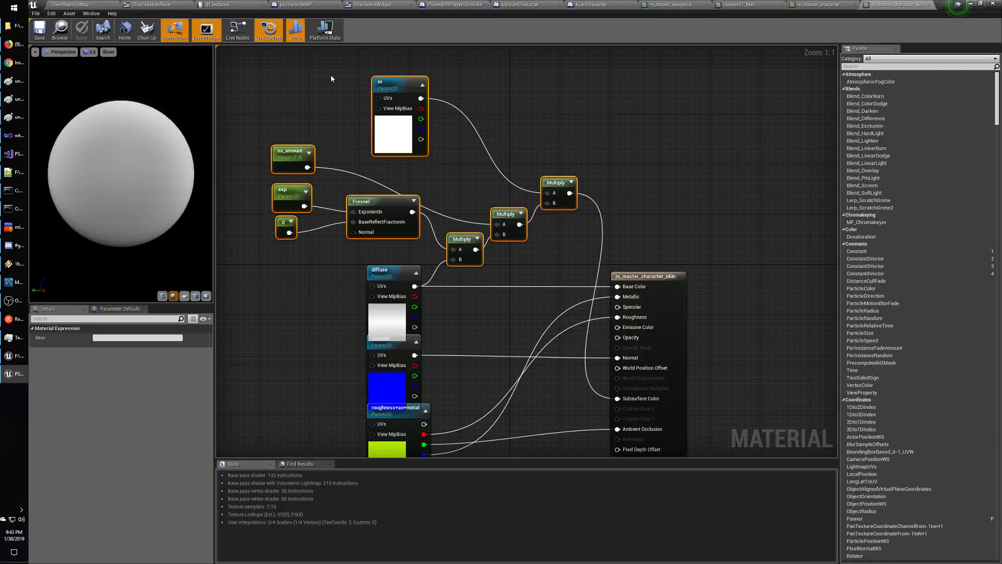
{"action": "left_click_drag", "start_coordinate": [331, 74], "coordinate": [679, 242]}
{"action": "left_click", "coordinate": [678, 242]}
{"action": "left_click_drag", "start_coordinate": [275, 89], "coordinate": [610, 248]}
{"action": "left_click", "coordinate": [698, 219]}
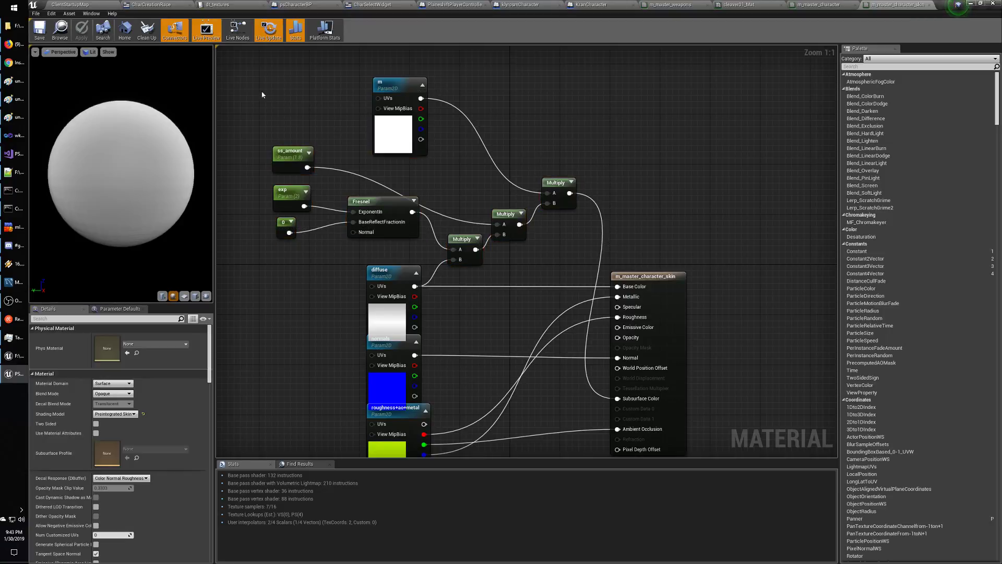
{"action": "left_click_drag", "start_coordinate": [264, 94], "coordinate": [627, 248]}
{"action": "left_click", "coordinate": [626, 249]}
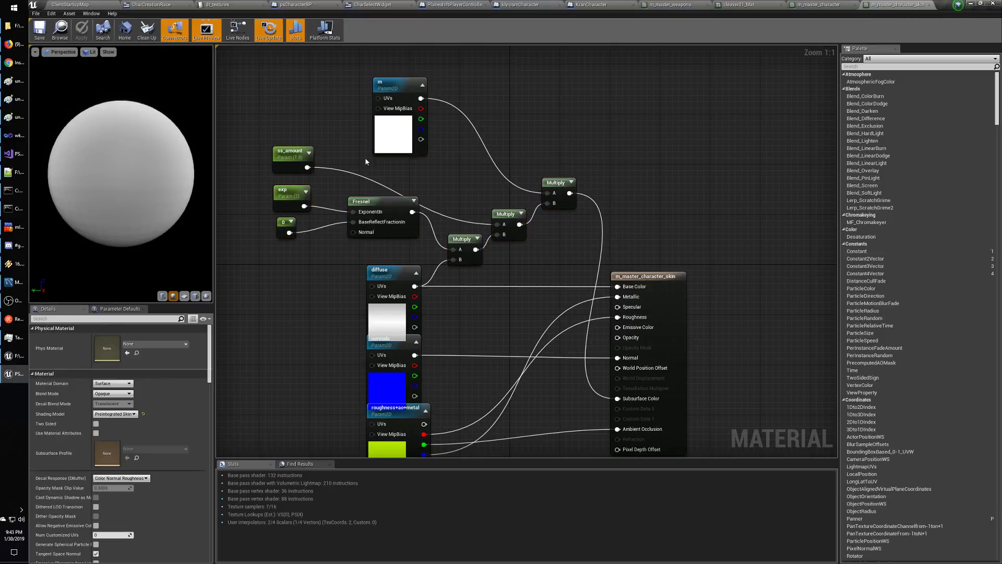
Step: Inspect the last Multiply node and the m texture parameter in the skin material, and clear the selection
{"action": "left_click", "coordinate": [561, 181]}
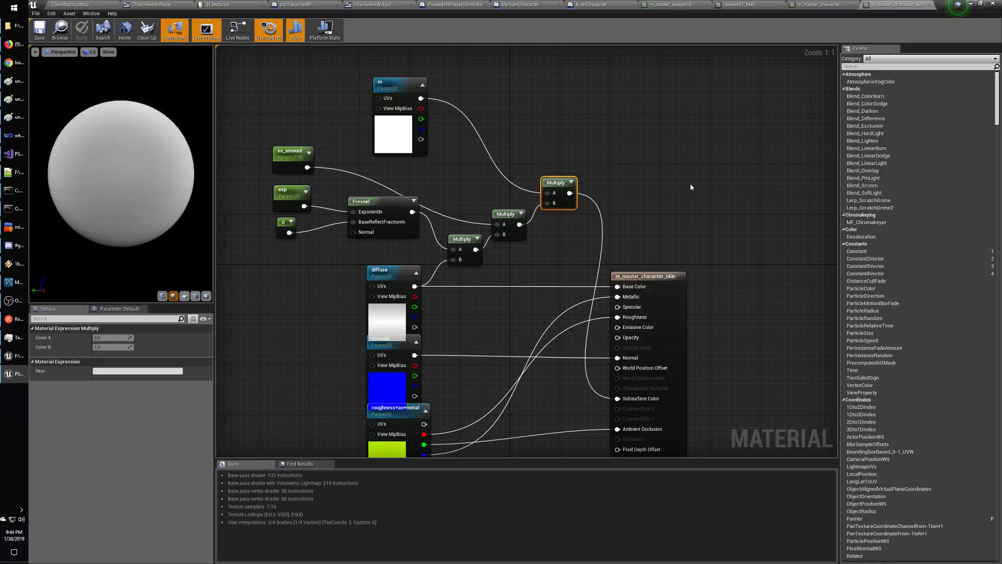
{"action": "left_click", "coordinate": [637, 170]}
{"action": "left_click", "coordinate": [386, 80]}
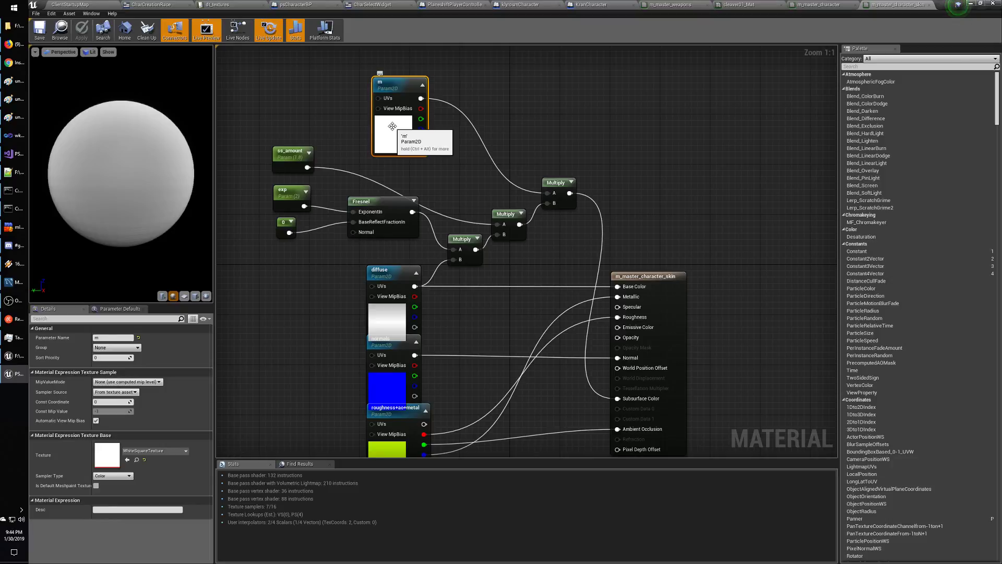
{"action": "left_click", "coordinate": [583, 120]}
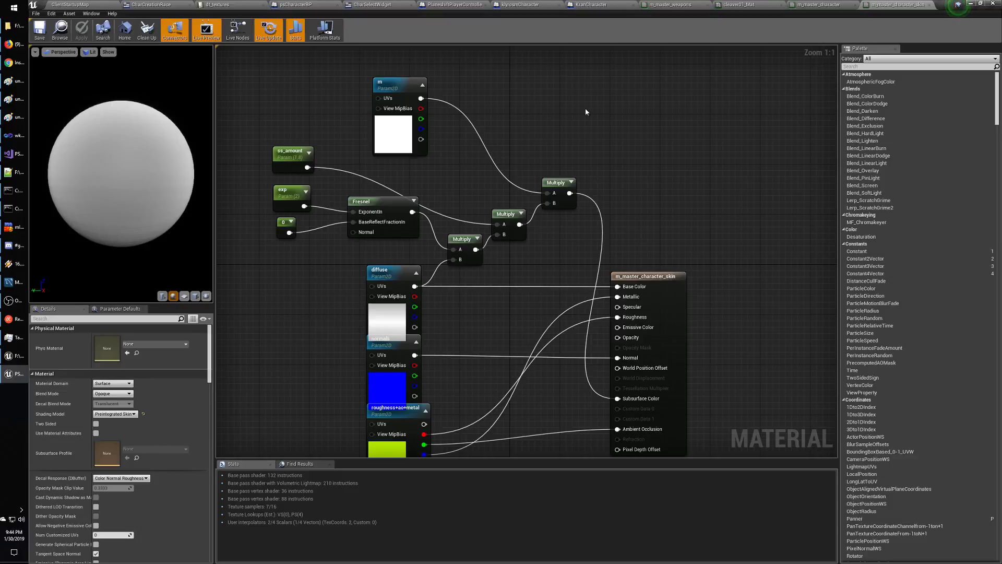
Step: Switch to Paint, start a new blank image and draw three small outlined rectangles in a row near the canvas's upper-left corner
{"action": "left_click", "coordinate": [17, 117]}
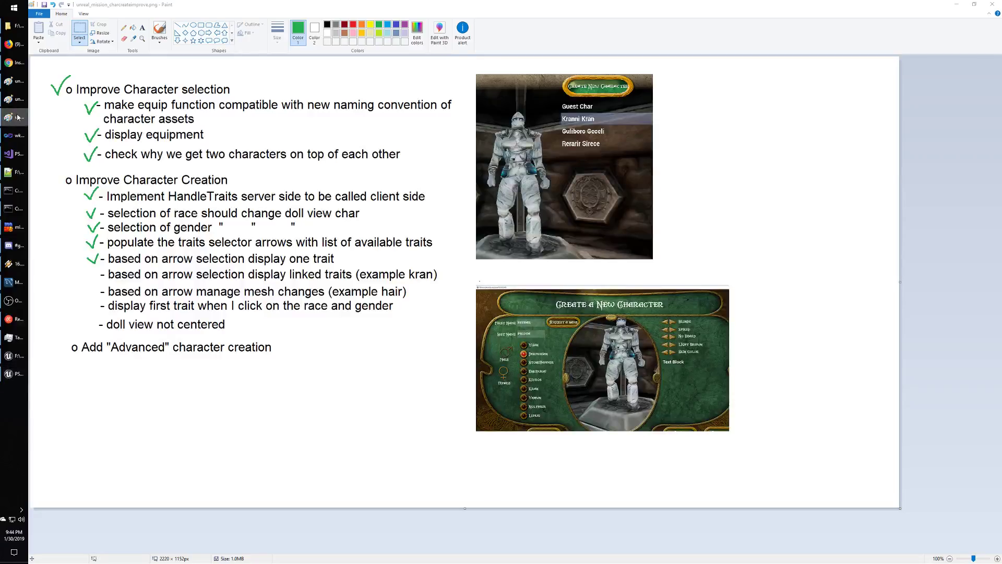
{"action": "right_click", "coordinate": [17, 116]}
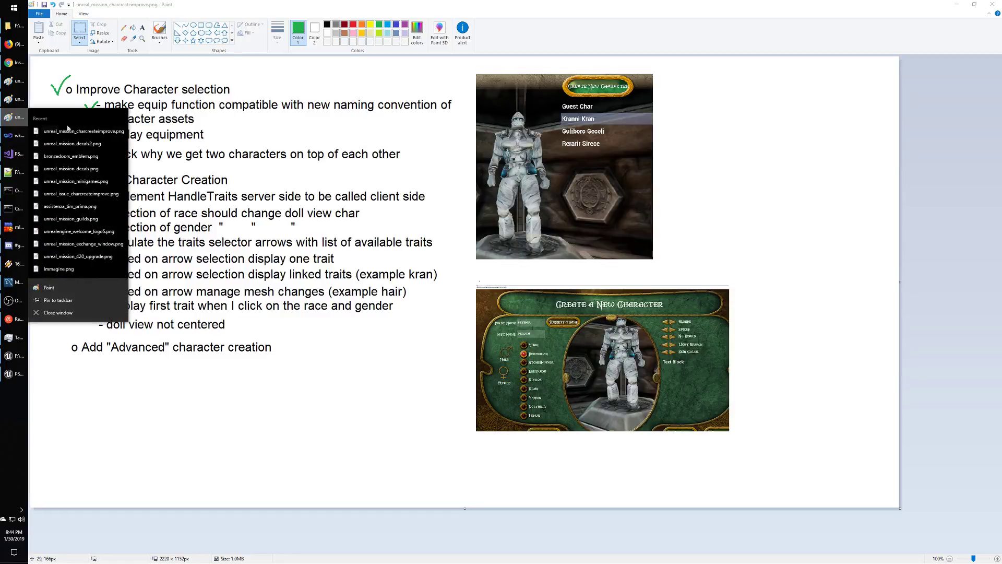
{"action": "left_click", "coordinate": [76, 286]}
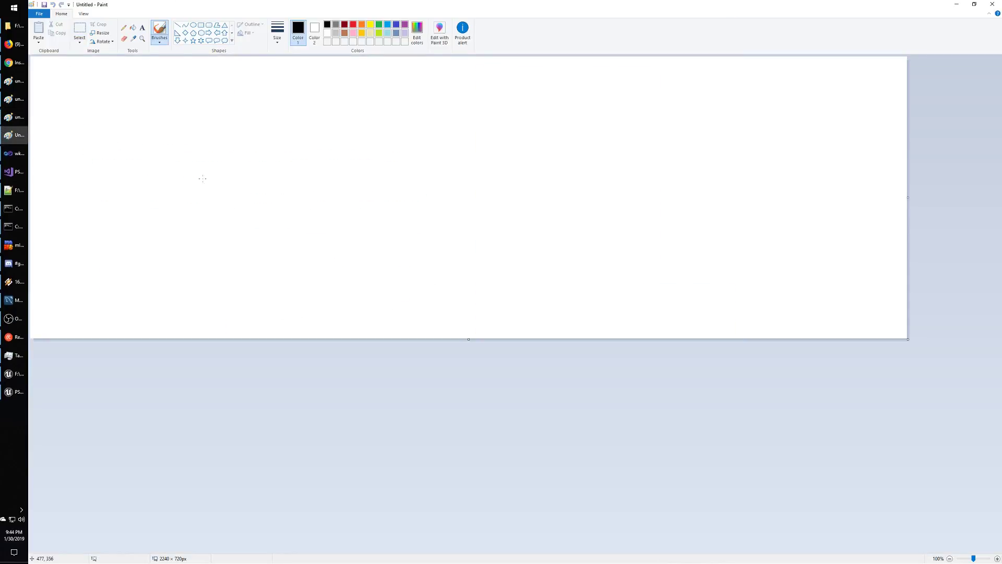
{"action": "left_click", "coordinate": [201, 25]}
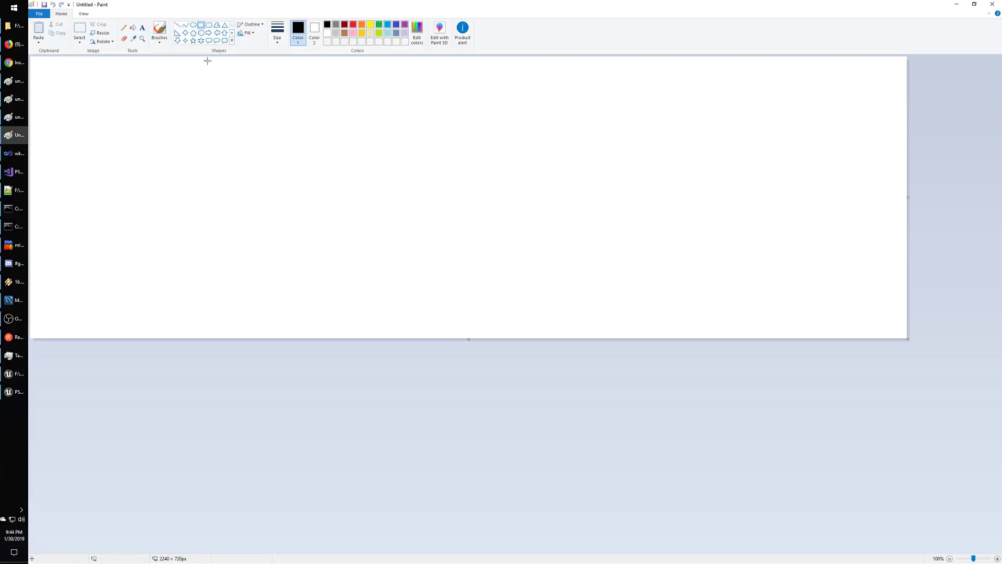
{"action": "left_click_drag", "start_coordinate": [96, 91], "coordinate": [117, 122]}
{"action": "left_click", "coordinate": [144, 90]}
{"action": "left_click_drag", "start_coordinate": [144, 90], "coordinate": [170, 130]}
{"action": "left_click_drag", "start_coordinate": [193, 94], "coordinate": [222, 130]}
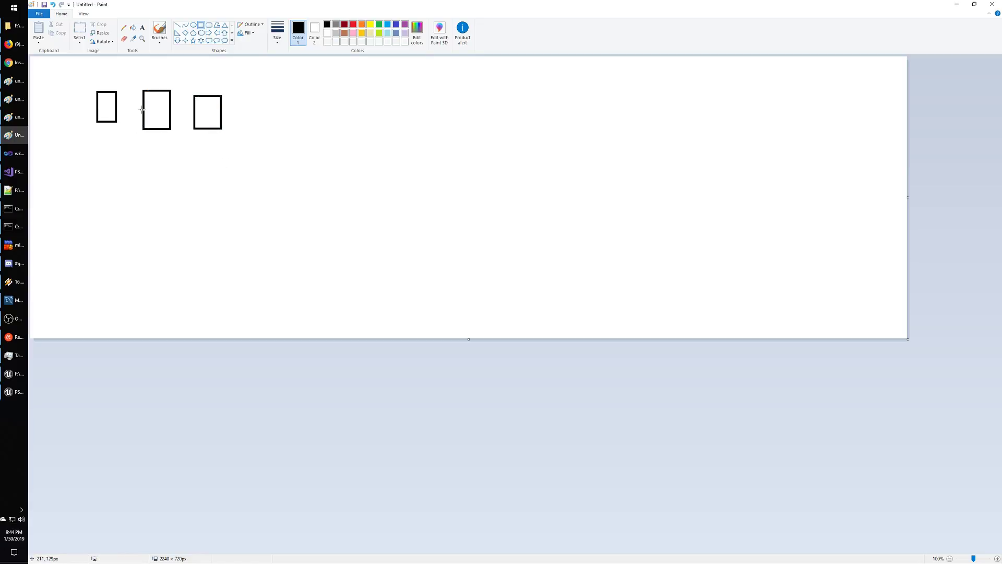
Step: Add the text label "UMaterials" beside the third rectangle
{"action": "left_click", "coordinate": [142, 27]}
{"action": "left_click", "coordinate": [242, 100]}
{"action": "type", "text": "M"}
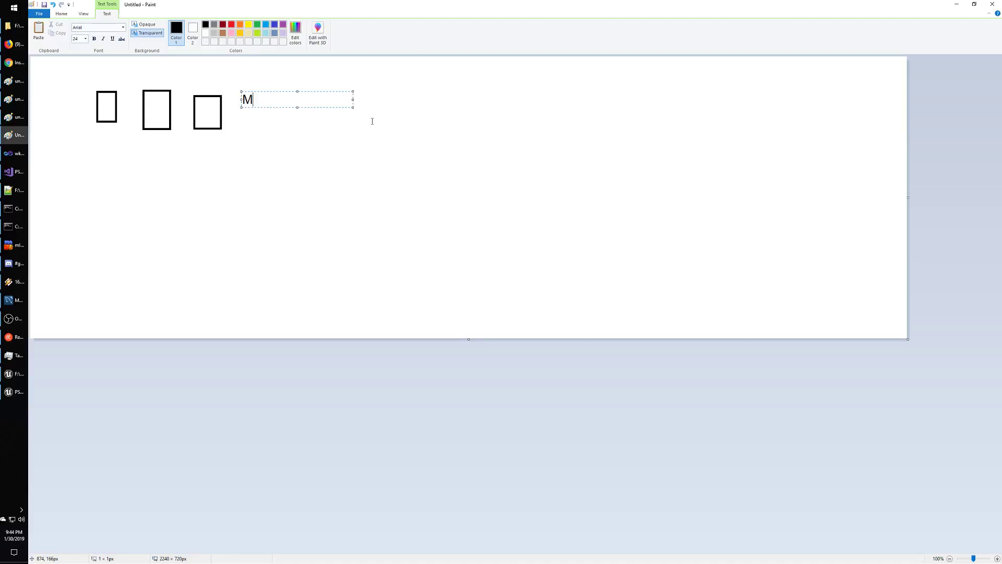
{"action": "key", "text": "BackSpace"}
{"action": "type", "text": "UMatr"}
{"action": "type", "text": "re"}
{"action": "key", "text": "BackSpace"}
{"action": "key", "text": "BackSpace"}
{"action": "type", "text": "erials"}
{"action": "left_click", "coordinate": [227, 122]}
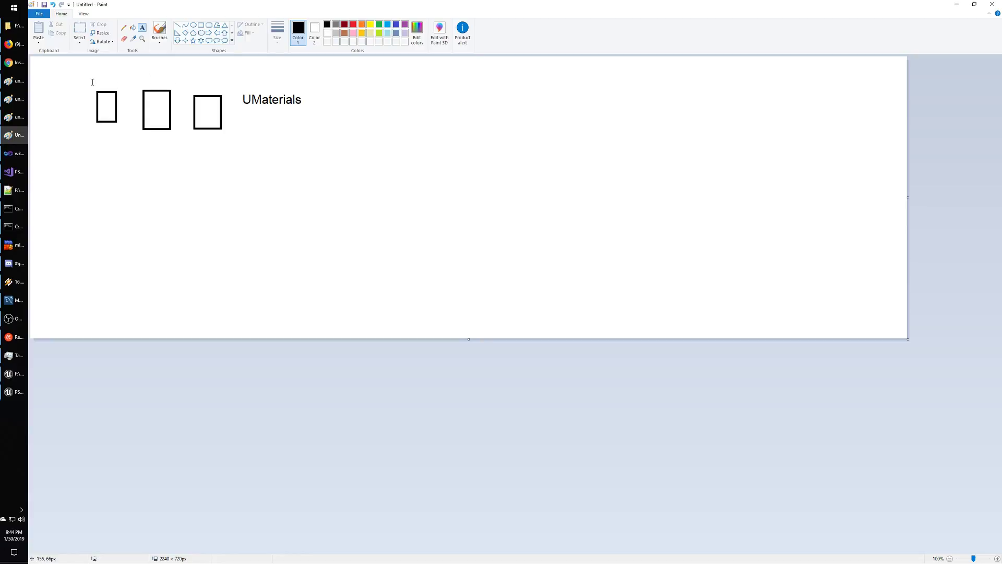
Step: Switch back to the m_master_character_skin graph in Unreal Editor, highlight its subsurface node network once more and clear the selection
{"action": "key", "text": "alt+Tab"}
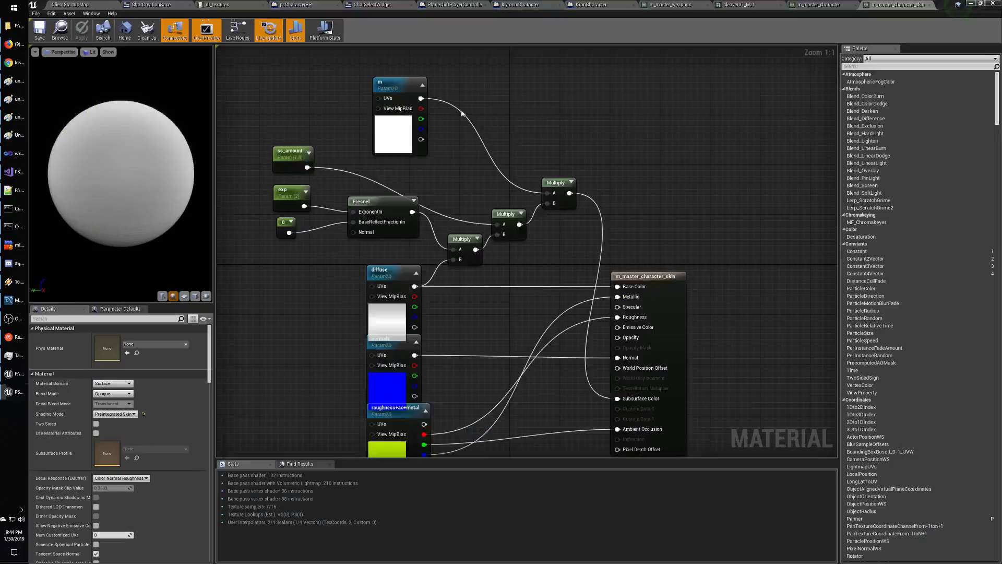
{"action": "left_click_drag", "start_coordinate": [270, 82], "coordinate": [571, 248]}
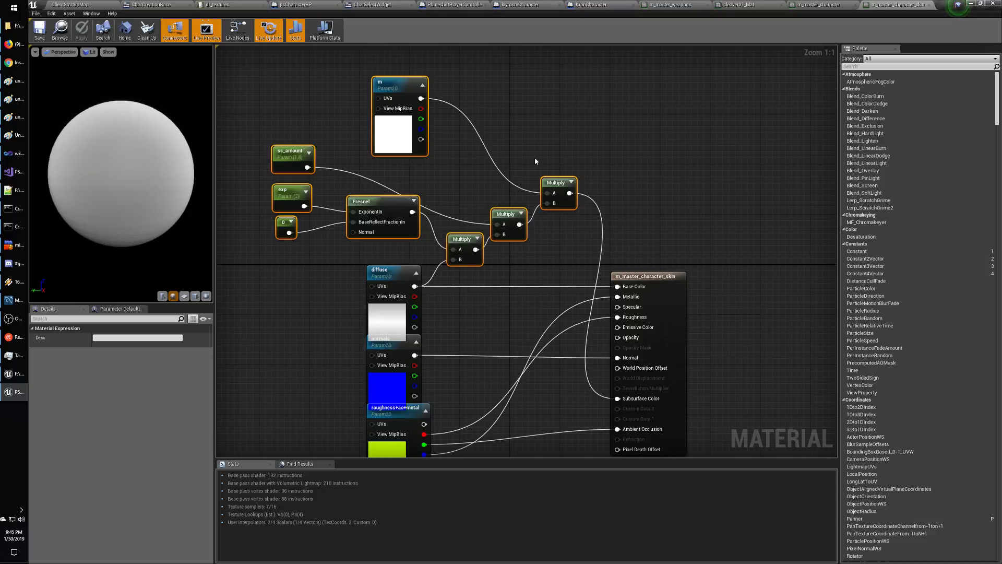
{"action": "left_click", "coordinate": [456, 127]}
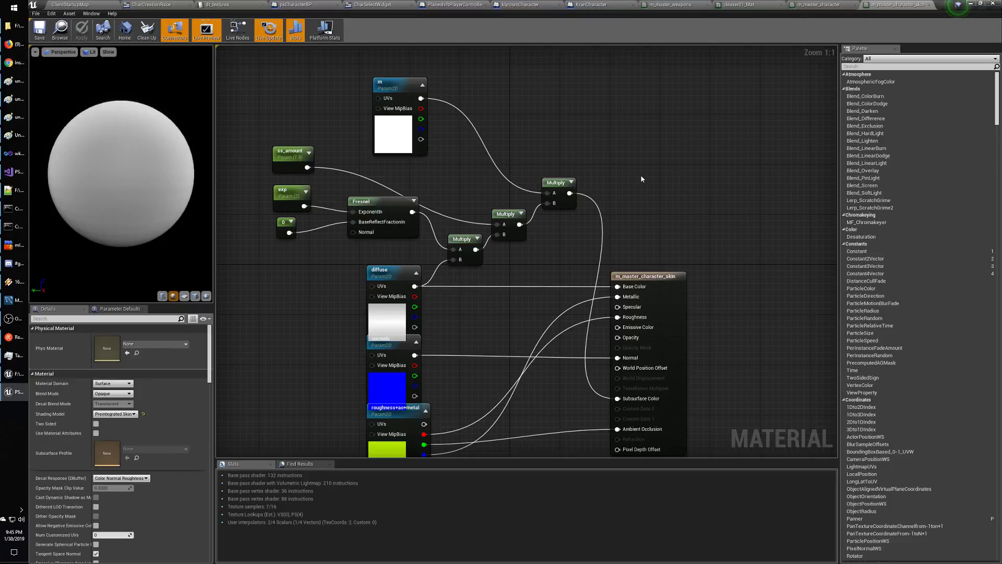
Step: Switch to Paint, open another blank image and paste the screenshot of the m_master_character_skin graph into it
{"action": "left_click", "coordinate": [17, 137]}
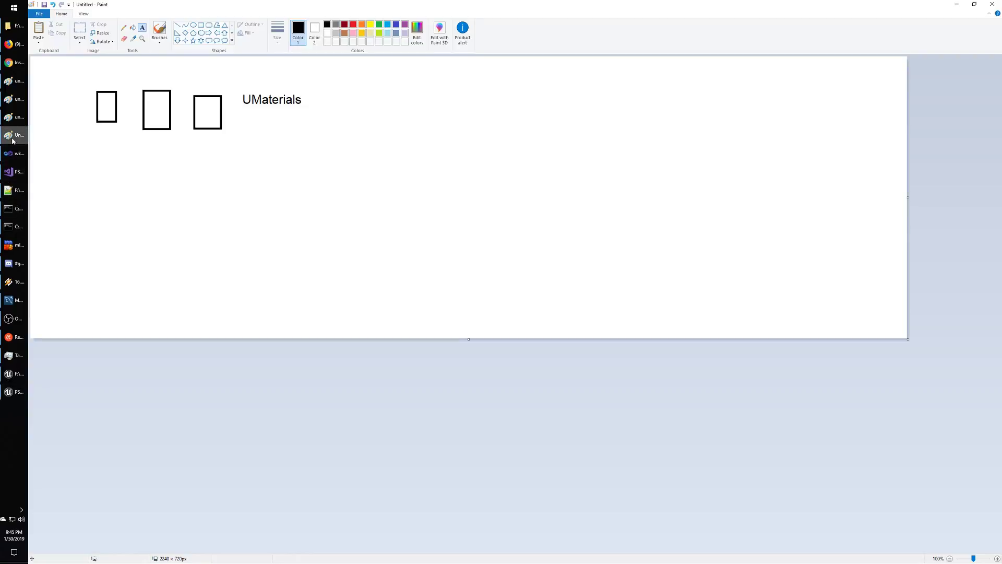
{"action": "right_click", "coordinate": [17, 138]}
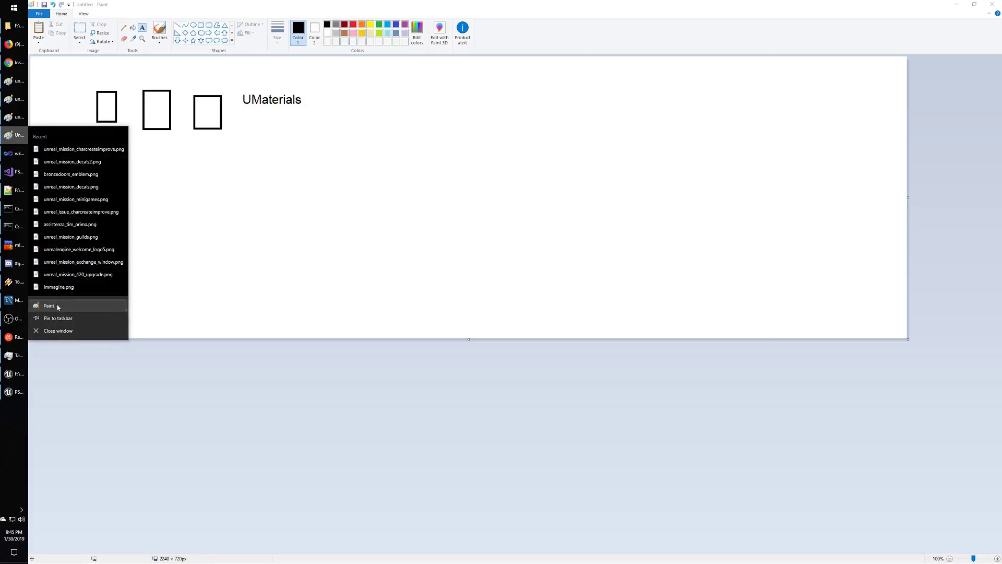
{"action": "key", "text": "ctrl+a"}
{"action": "key", "text": "Delete"}
{"action": "key", "text": "ctrl+v"}
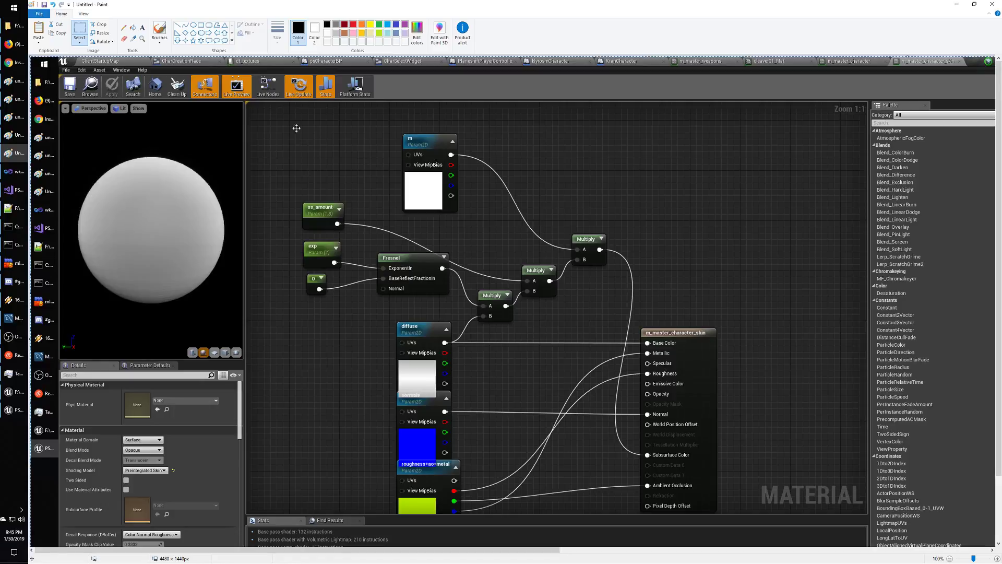
Step: Crop the pasted screenshot to the node network from ss_amount and m through the last Multiply, about 861 × 529 px, and select the whole result
{"action": "left_click_drag", "start_coordinate": [294, 126], "coordinate": [472, 214]}
{"action": "left_click_drag", "start_coordinate": [386, 184], "coordinate": [204, 88]}
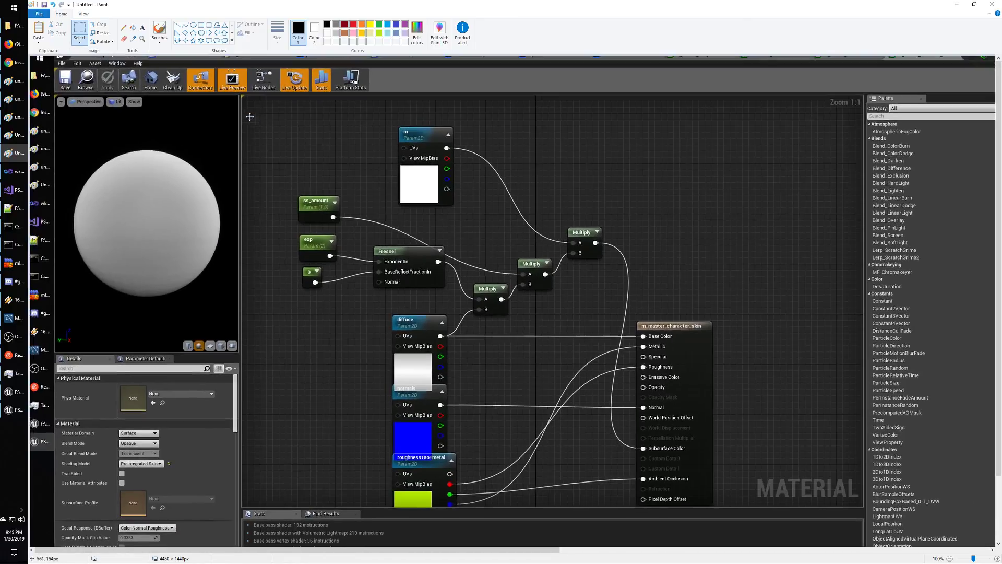
{"action": "left_click_drag", "start_coordinate": [286, 113], "coordinate": [623, 322]}
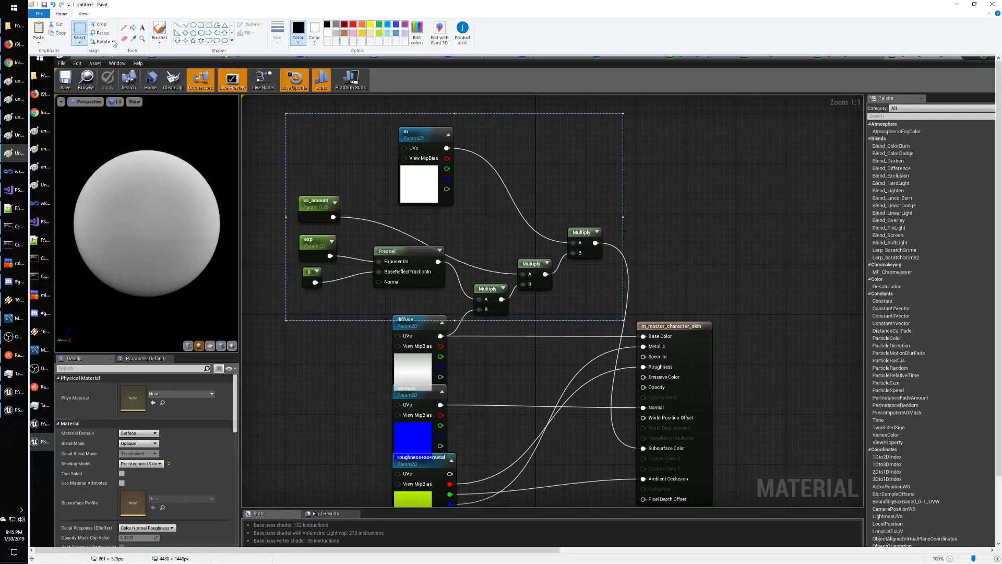
{"action": "left_click", "coordinate": [99, 24]}
{"action": "key", "text": "ctrl+a"}
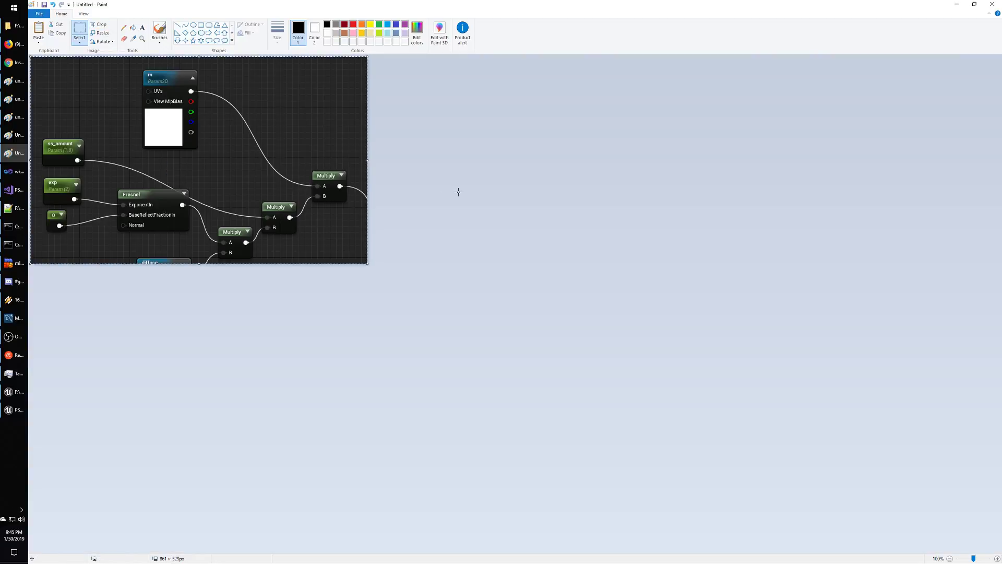
Step: Switch to the diagram image, paste the cropped graph, shrink it to about 240 × 174 px and place it below the first rectangle
{"action": "key", "text": "alt+Tab"}
{"action": "key", "text": "ctrl+v"}
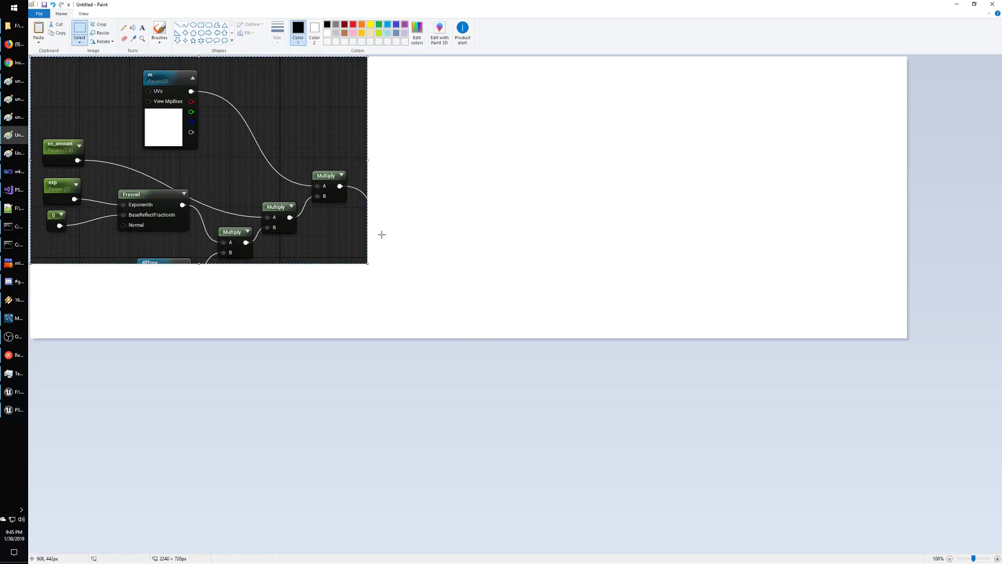
{"action": "mouse_move", "coordinate": [368, 264]}
{"action": "left_mouse_down"}
{"action": "mouse_move", "coordinate": [111, 109]}
{"action": "mouse_move", "coordinate": [127, 200]}
{"action": "mouse_move", "coordinate": [102, 98]}
{"action": "mouse_move", "coordinate": [105, 177]}
{"action": "mouse_move", "coordinate": [96, 173]}
{"action": "left_mouse_up"}
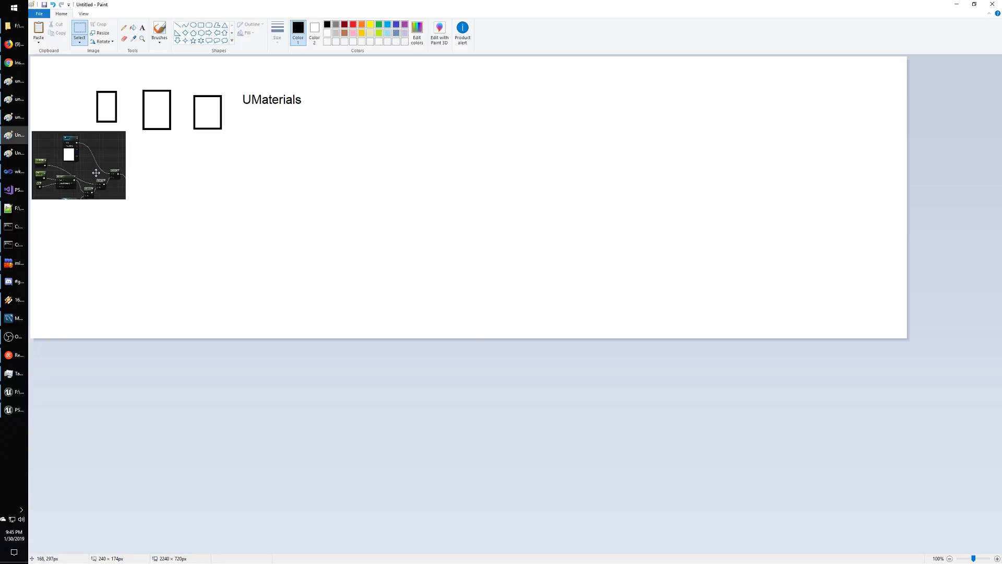
Step: Duplicate the graph thumbnail twice and place the copies below the second and third rectangles
{"action": "key", "text": "ctrl+c"}
{"action": "key", "text": "ctrl+v"}
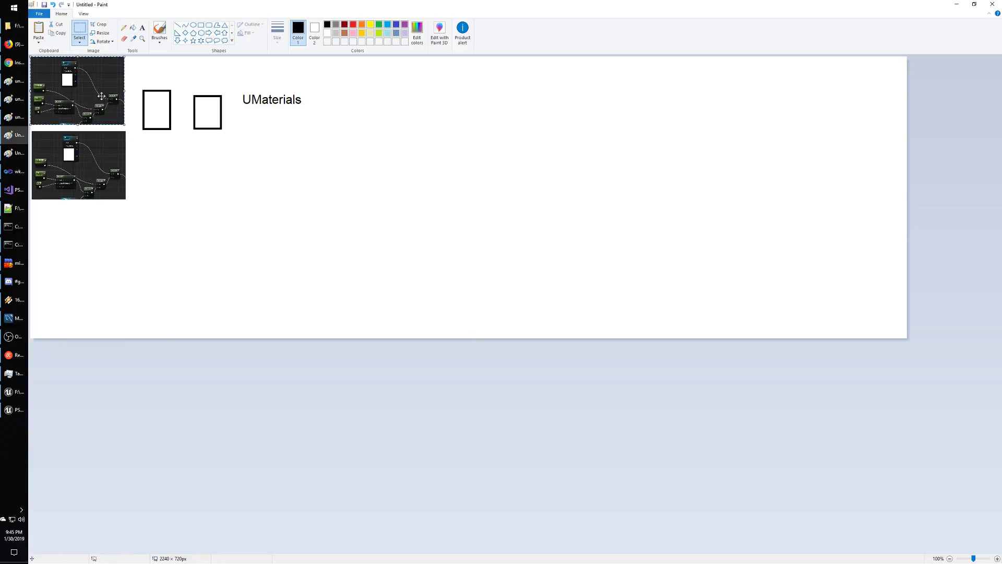
{"action": "left_click_drag", "start_coordinate": [102, 96], "coordinate": [208, 178]}
{"action": "key", "text": "ctrl+v"}
{"action": "left_click_drag", "start_coordinate": [92, 92], "coordinate": [318, 177]}
Step: Move the three rectangles above their graph thumbnails, shifting the UMaterials label along with the third one
{"action": "left_click", "coordinate": [129, 85]}
{"action": "left_click_drag", "start_coordinate": [87, 76], "coordinate": [82, 101]}
{"action": "left_click_drag", "start_coordinate": [192, 82], "coordinate": [317, 132]}
{"action": "left_click_drag", "start_coordinate": [232, 112], "coordinate": [325, 112]}
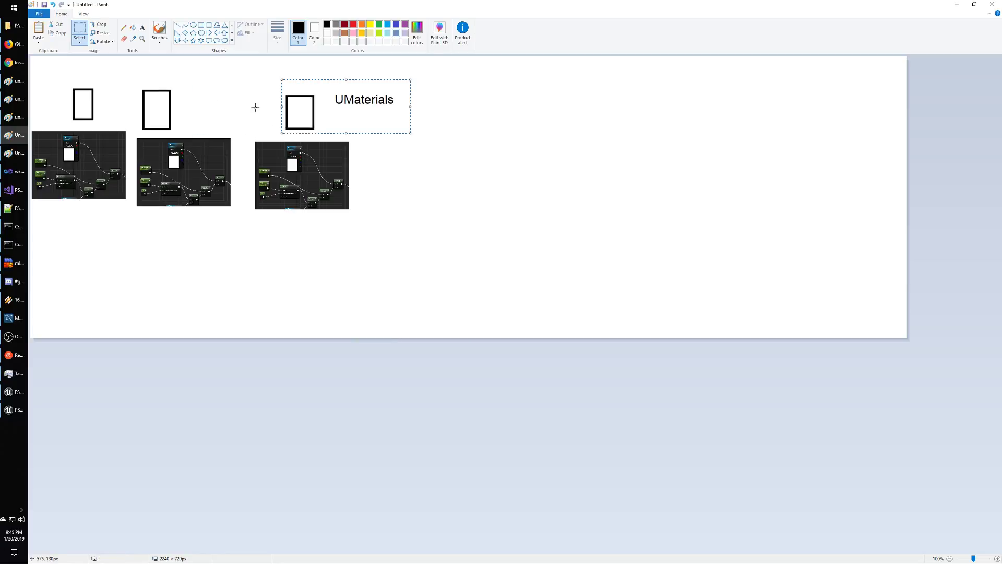
{"action": "left_click", "coordinate": [252, 105]}
{"action": "left_click_drag", "start_coordinate": [140, 81], "coordinate": [188, 108]}
{"action": "left_click", "coordinate": [255, 116]}
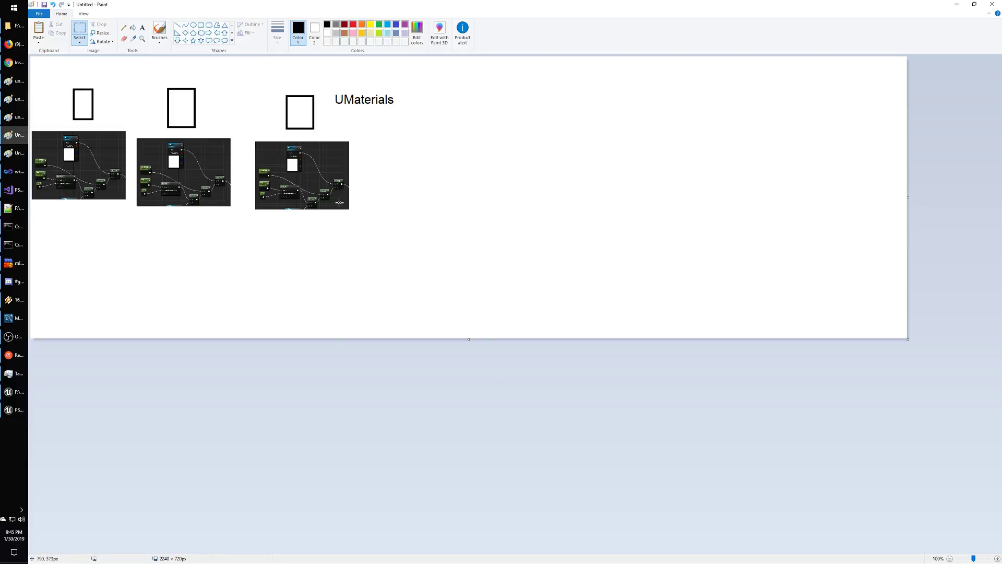
Step: Switch to Unreal Editor and highlight the subsurface node network of m_master_character_skin, from ss_amount and m through the last Multiply
{"action": "key", "text": "alt+Tab"}
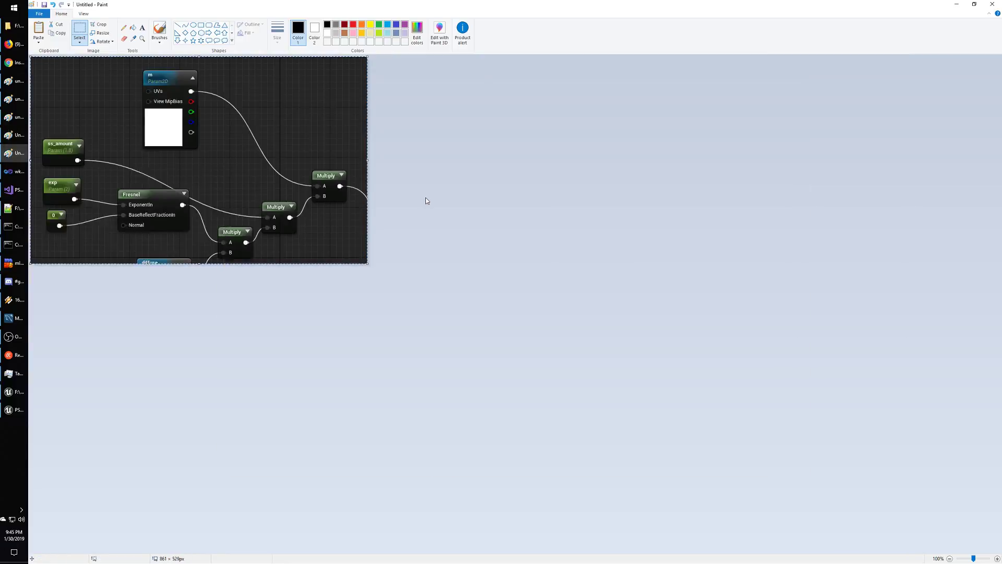
{"action": "key", "text": "alt+Tab"}
{"action": "key", "text": "alt+Tab"}
{"action": "key", "text": "Tab"}
{"action": "key", "text": "Tab"}
{"action": "key", "text": "shift+Tab"}
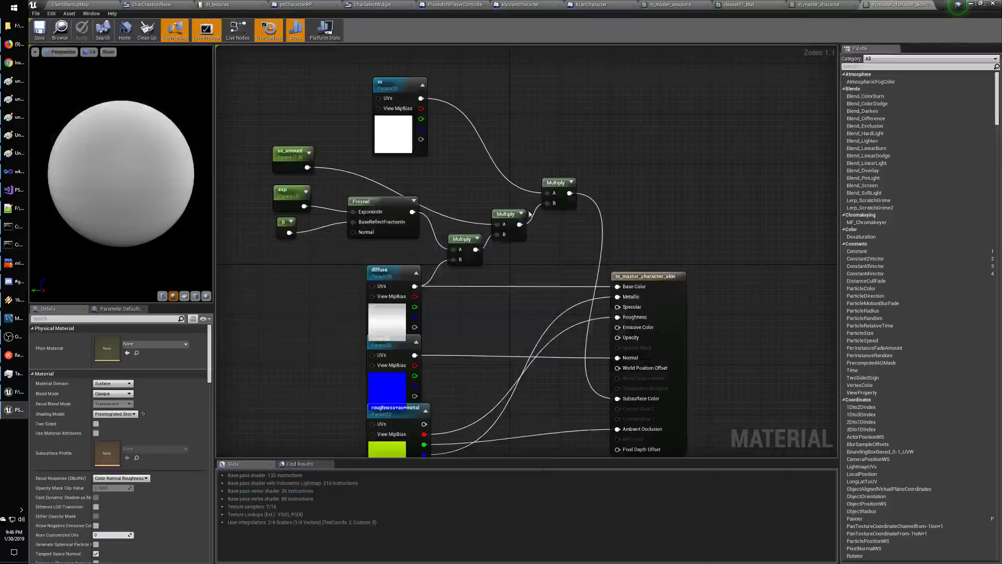
{"action": "right_click_drag", "start_coordinate": [533, 297], "coordinate": [549, 278]}
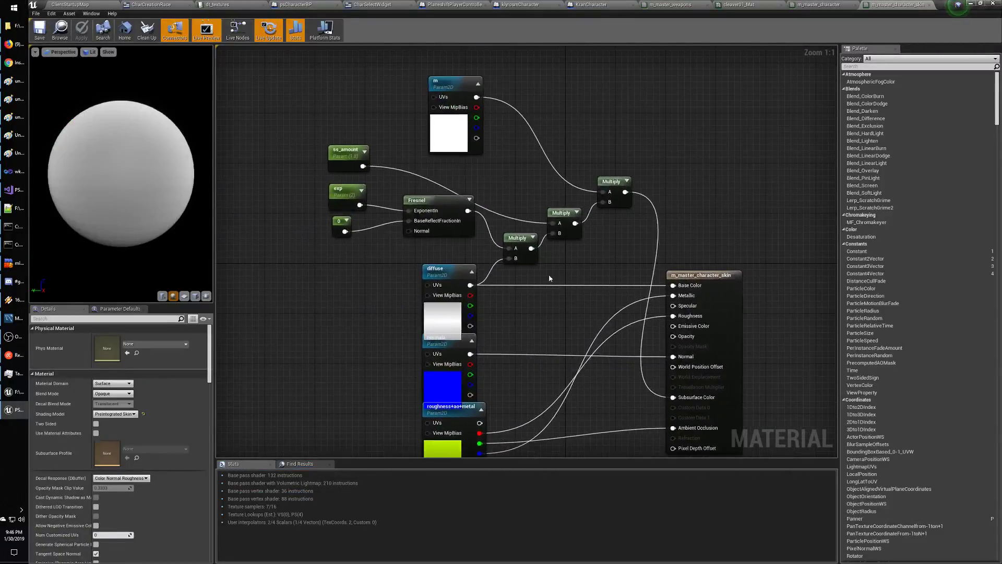
{"action": "left_click_drag", "start_coordinate": [300, 107], "coordinate": [612, 237]}
{"action": "right_click_drag", "start_coordinate": [612, 236], "coordinate": [600, 201]}
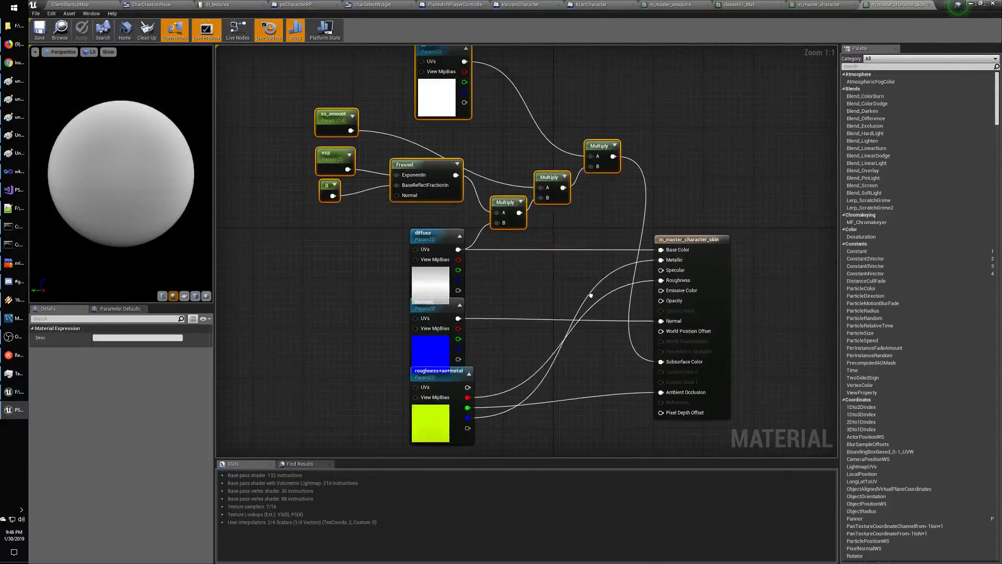
{"action": "right_click_drag", "start_coordinate": [592, 299], "coordinate": [583, 315]}
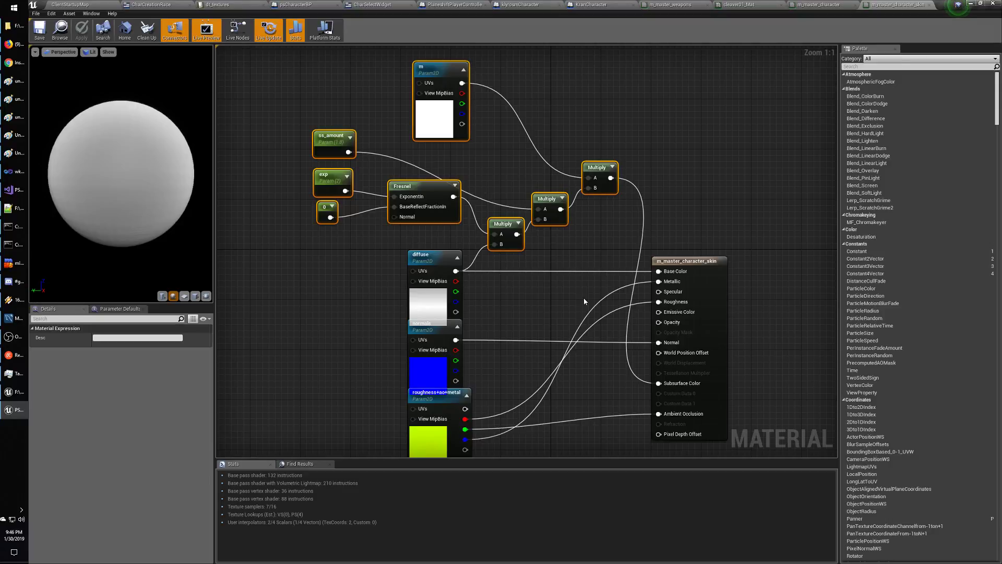
Step: Return to the level's asset listing and open the m_master_character_hair material from the Materials folder
{"action": "left_click", "coordinate": [70, 4]}
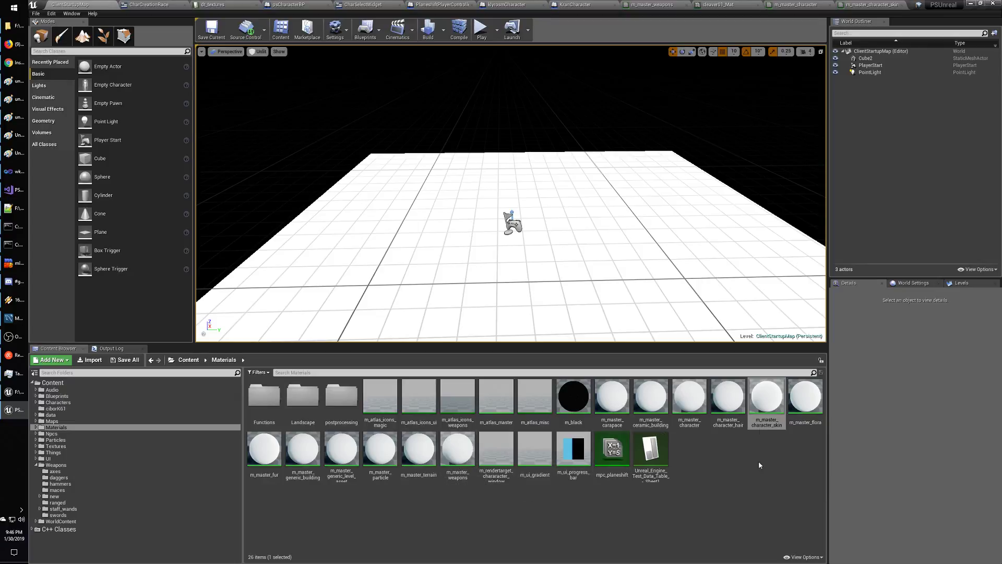
{"action": "left_click", "coordinate": [700, 482]}
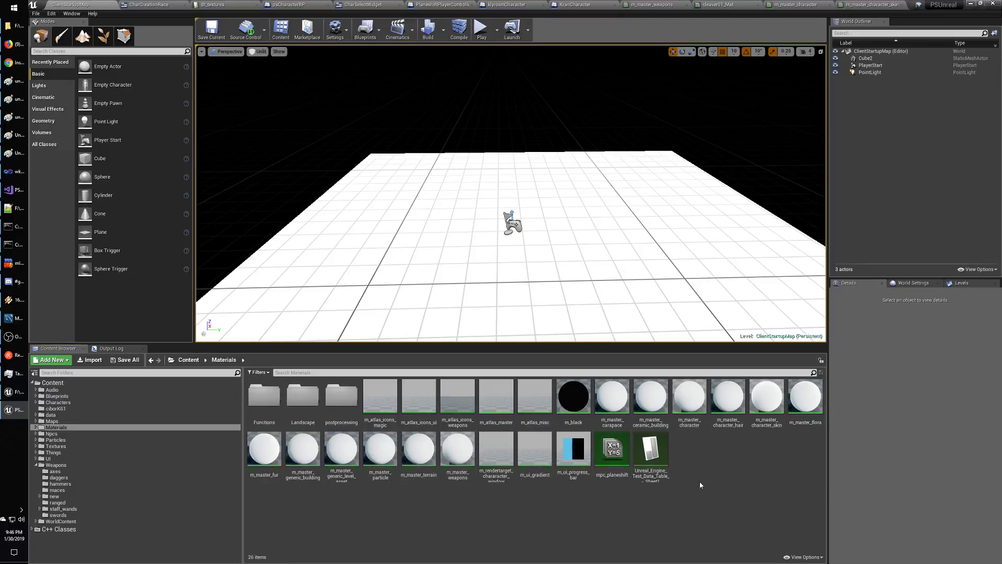
{"action": "double_click", "coordinate": [728, 406]}
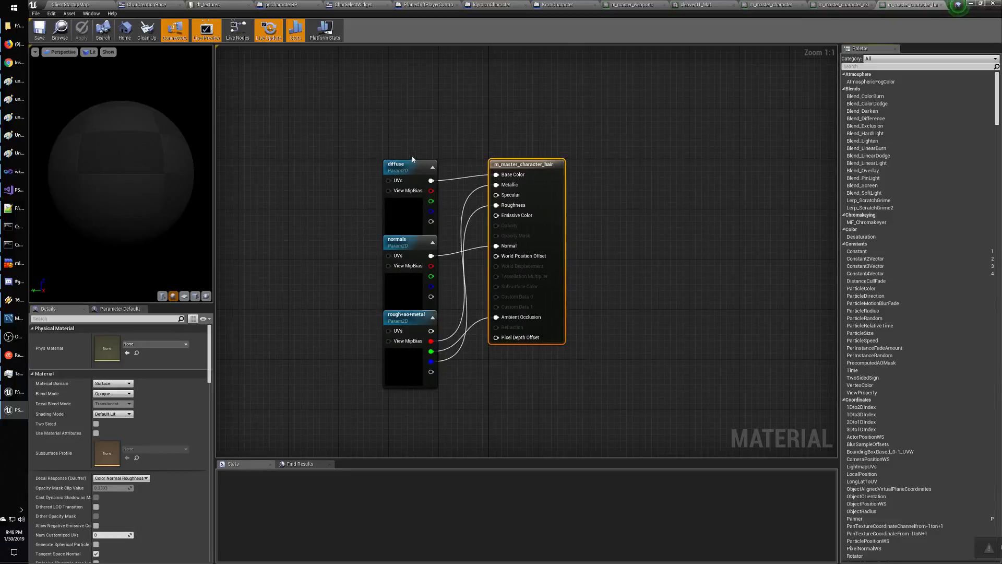
Step: Space out the diffuse, normals and rough+ao+metal nodes vertically so they no longer overlap, and clear the selection
{"action": "left_click", "coordinate": [408, 164]}
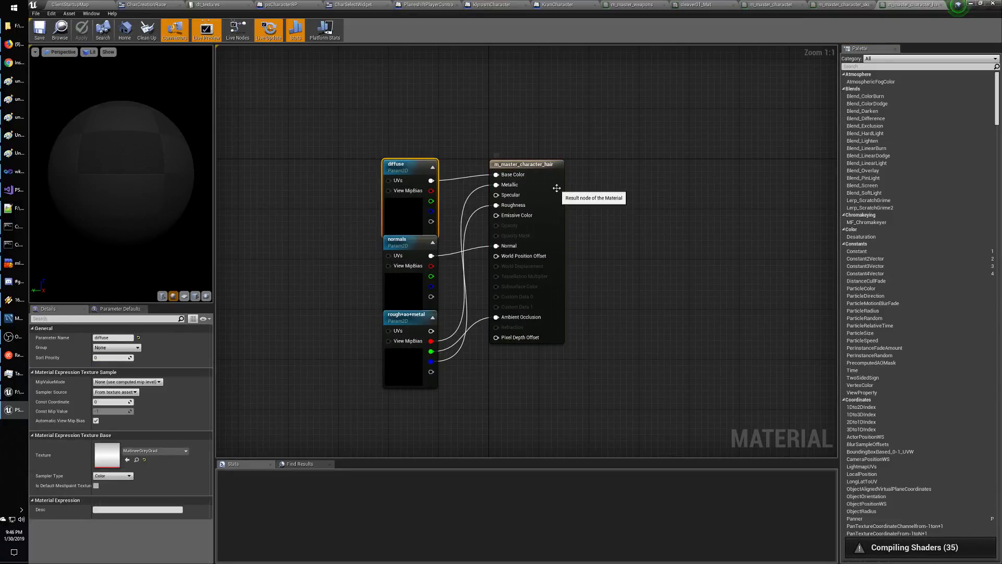
{"action": "left_click_drag", "start_coordinate": [402, 170], "coordinate": [402, 145]}
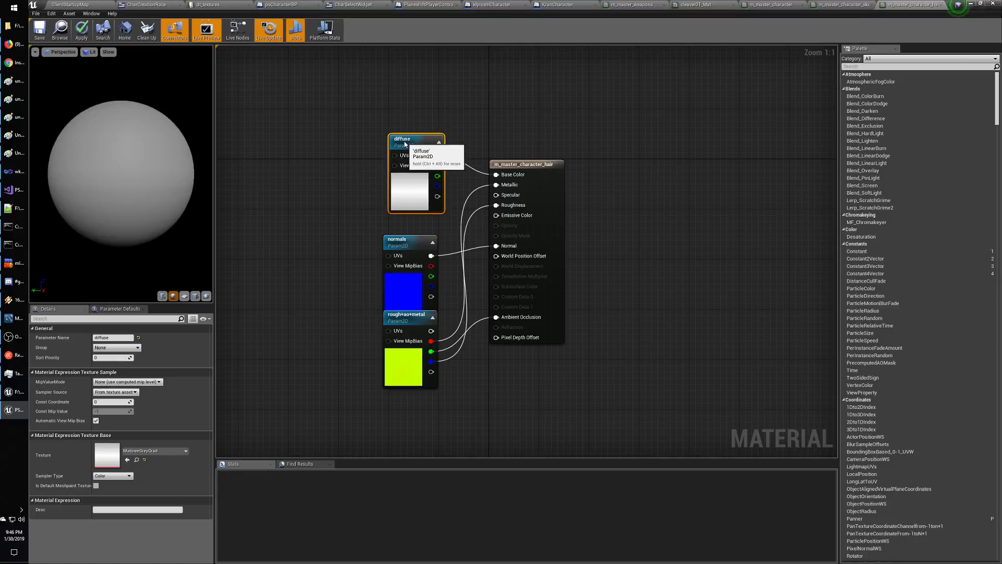
{"action": "left_click_drag", "start_coordinate": [393, 241], "coordinate": [392, 228]}
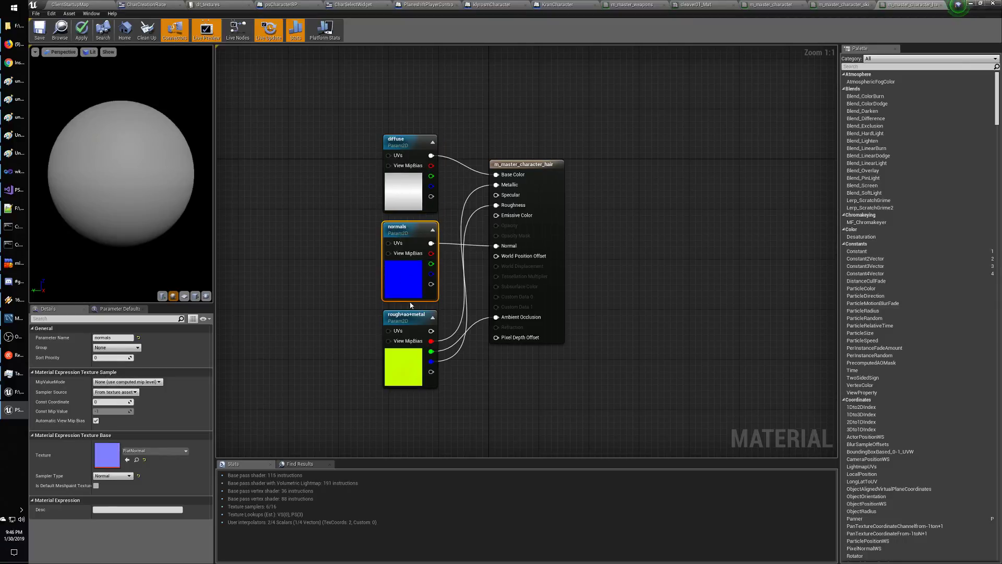
{"action": "left_click_drag", "start_coordinate": [407, 321], "coordinate": [407, 328]}
{"action": "left_click", "coordinate": [362, 212]}
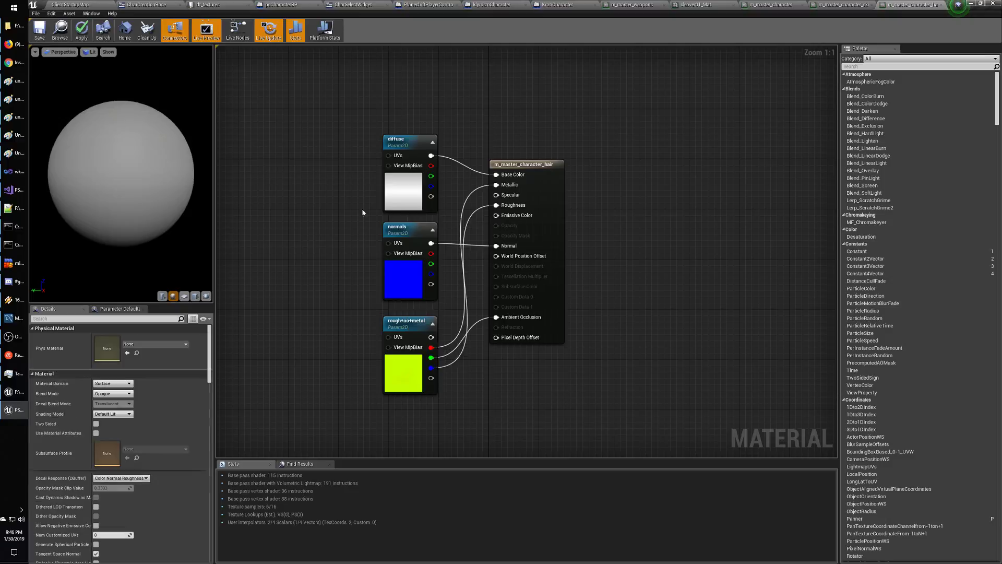
Step: Highlight all nodes of the m_master_character_hair graph several times and clear the selection
{"action": "left_click_drag", "start_coordinate": [369, 174], "coordinate": [571, 397]}
{"action": "left_click_drag", "start_coordinate": [313, 100], "coordinate": [579, 369]}
{"action": "left_click", "coordinate": [543, 253]}
{"action": "left_click_drag", "start_coordinate": [340, 112], "coordinate": [600, 398]}
{"action": "left_click", "coordinate": [541, 253]}
{"action": "key", "text": "ctrl+a"}
{"action": "left_click", "coordinate": [382, 233]}
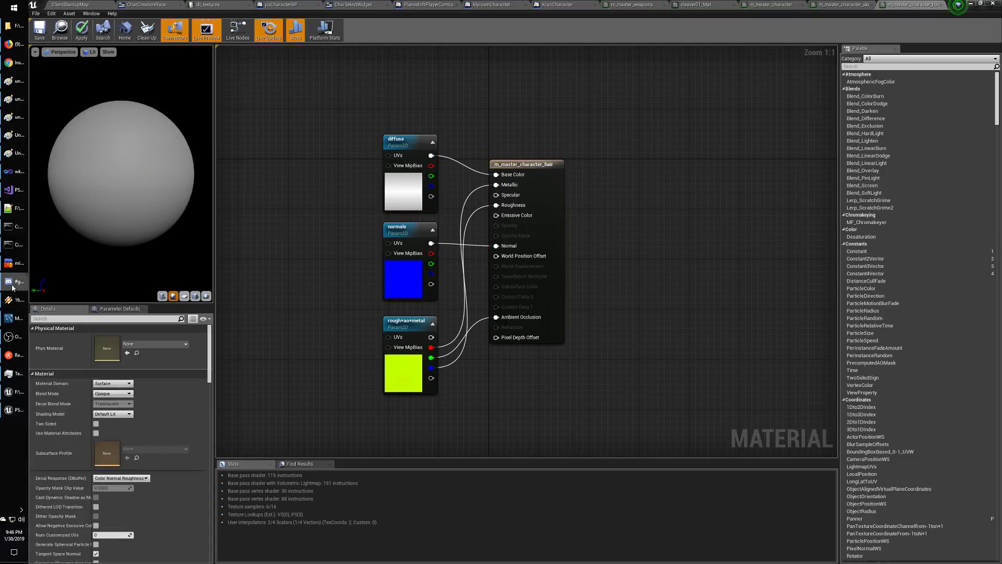
Step: Switch to MySQL Workbench, remove the race_id condition from the planeshift.traits query and execute it
{"action": "left_click", "coordinate": [13, 317]}
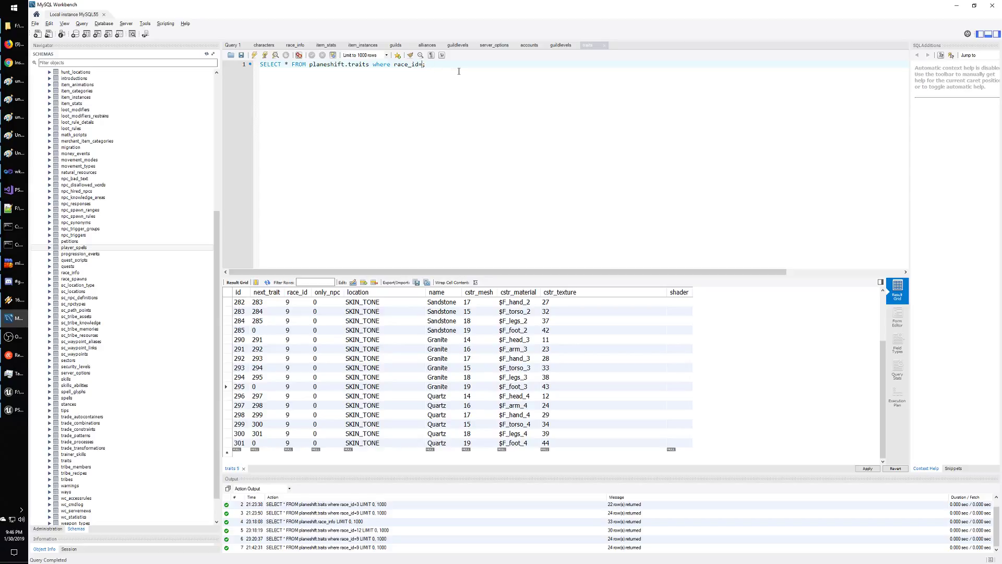
{"action": "key", "text": "BackSpace"}
{"action": "key", "text": "BackSpace"}
{"action": "key", "text": "BackSpace"}
{"action": "key", "text": "BackSpace"}
{"action": "key", "text": "BackSpace"}
{"action": "key", "text": "BackSpace"}
{"action": "key", "text": "BackSpace"}
{"action": "key", "text": "BackSpace"}
{"action": "key", "text": "BackSpace"}
{"action": "key", "text": "BackSpace"}
{"action": "key", "text": "BackSpace"}
{"action": "key", "text": "BackSpace"}
{"action": "key", "text": "BackSpace"}
{"action": "key", "text": "BackSpace"}
{"action": "left_click", "coordinate": [255, 55]}
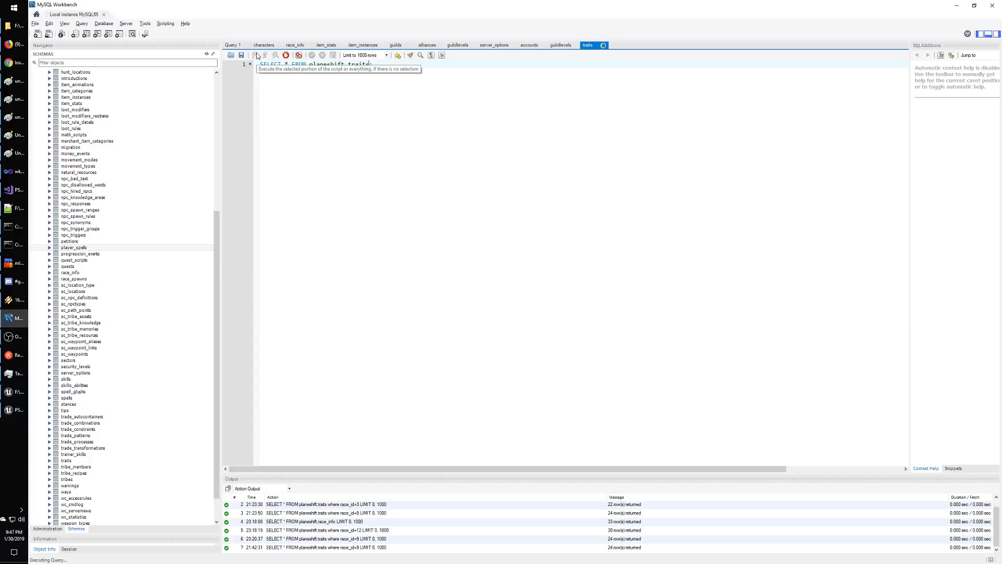
Step: Widen the shader column of the traits results to fit and select the shader value of the first dark gray HAIR_COLOR row
{"action": "scroll", "coordinate": [643, 387], "scroll_direction": "down", "scroll_amount": 12}
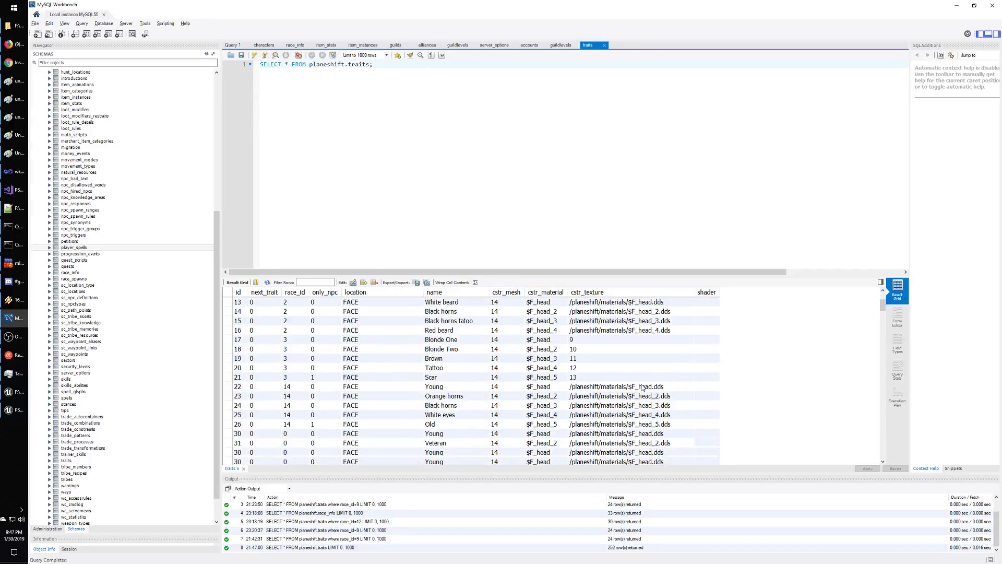
{"action": "double_click", "coordinate": [721, 292]}
{"action": "left_click", "coordinate": [720, 351]}
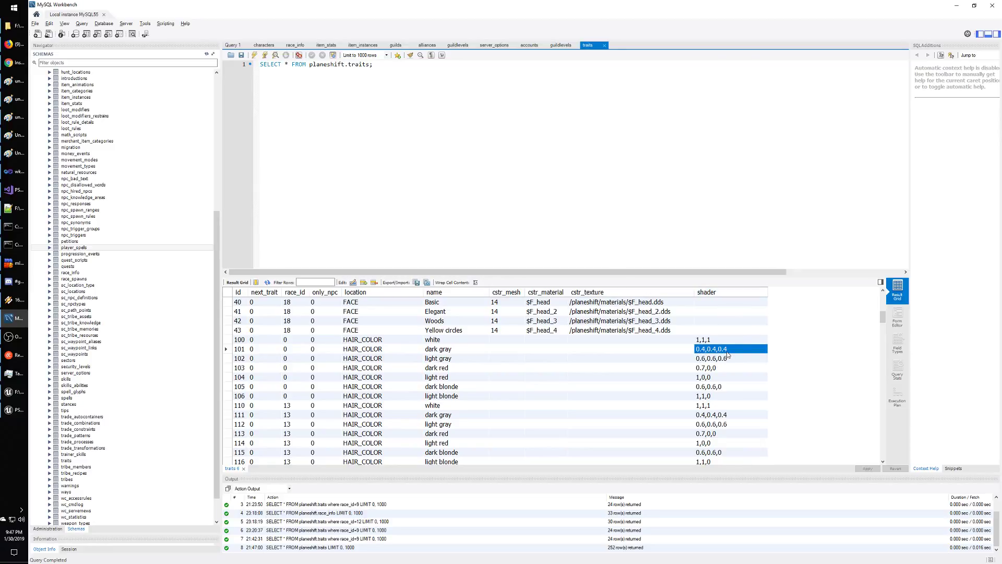
Step: Compare the names of the HAIR_COLOR rows from dark gray to dark blonde with their shader values
{"action": "left_click", "coordinate": [461, 349]}
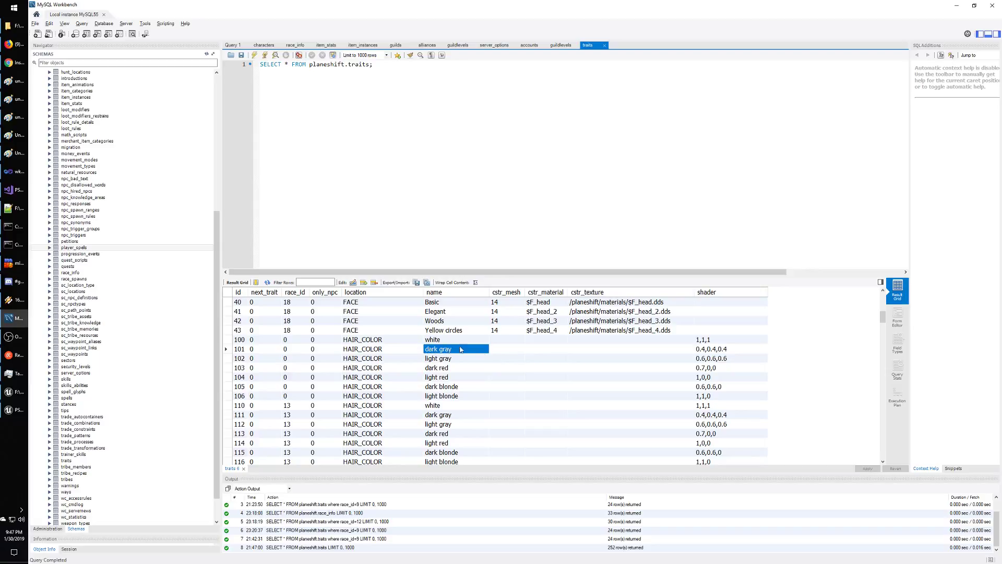
{"action": "left_click", "coordinate": [711, 352]}
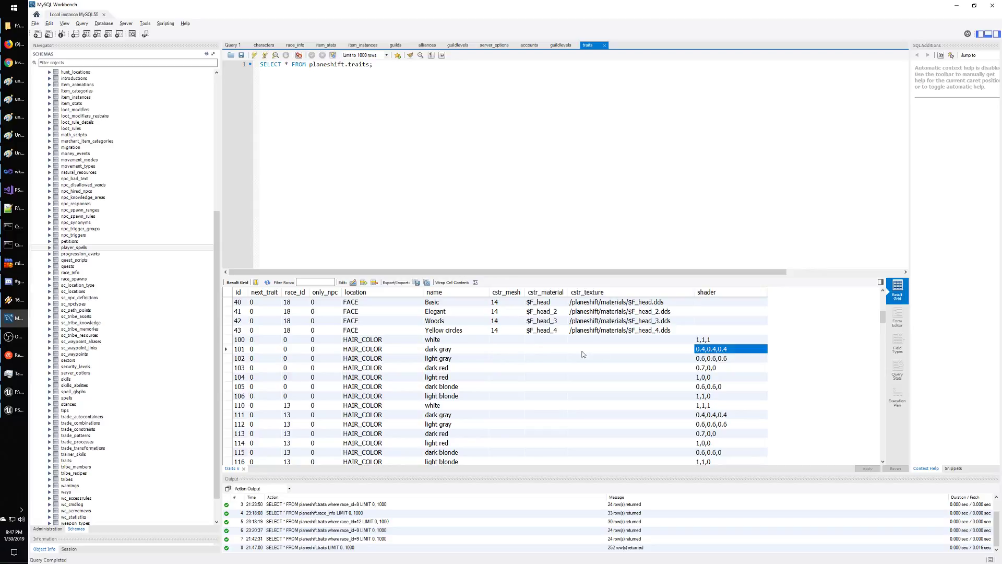
{"action": "left_click", "coordinate": [447, 351]}
{"action": "left_click", "coordinate": [716, 358]}
{"action": "left_click", "coordinate": [453, 359]}
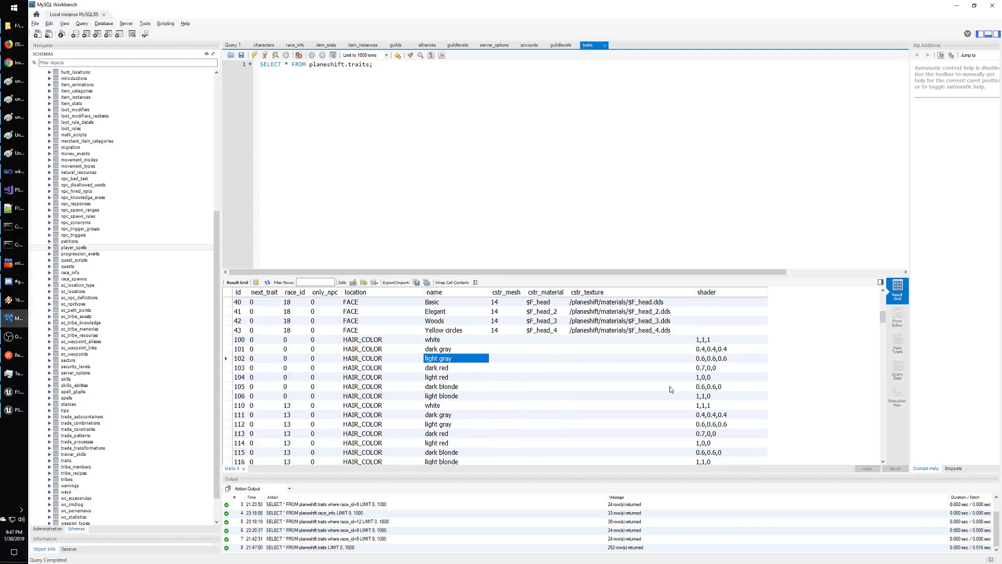
{"action": "left_click", "coordinate": [705, 368]}
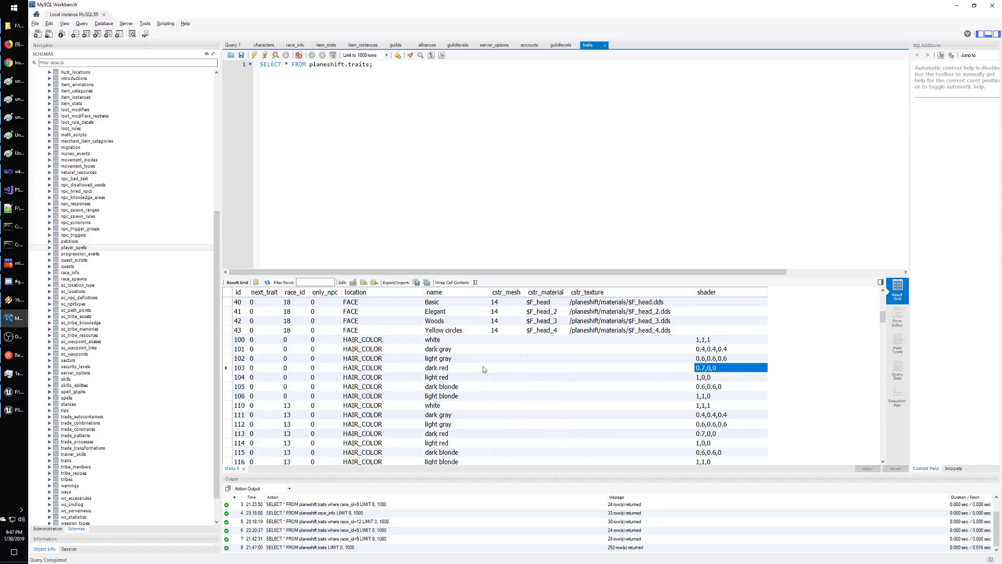
{"action": "left_click", "coordinate": [438, 360]}
{"action": "left_click", "coordinate": [439, 367]}
{"action": "left_click", "coordinate": [440, 377]}
{"action": "left_click", "coordinate": [440, 386]}
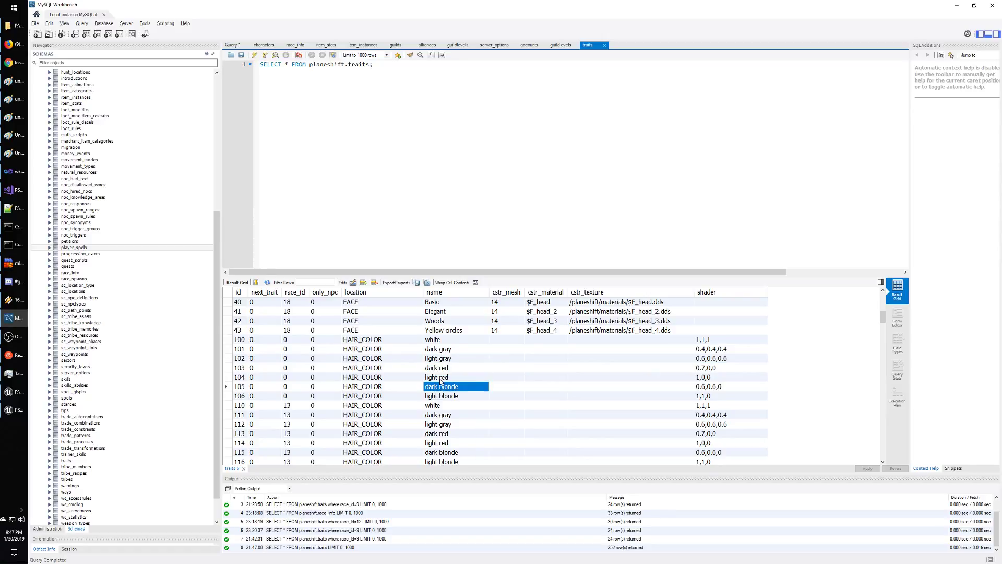
{"action": "left_click", "coordinate": [440, 377]}
{"action": "left_click", "coordinate": [438, 368]}
Step: Inspect the shader cells of the light gray and dark red HAIR_COLOR rows without changing their values
{"action": "double_click", "coordinate": [711, 366]}
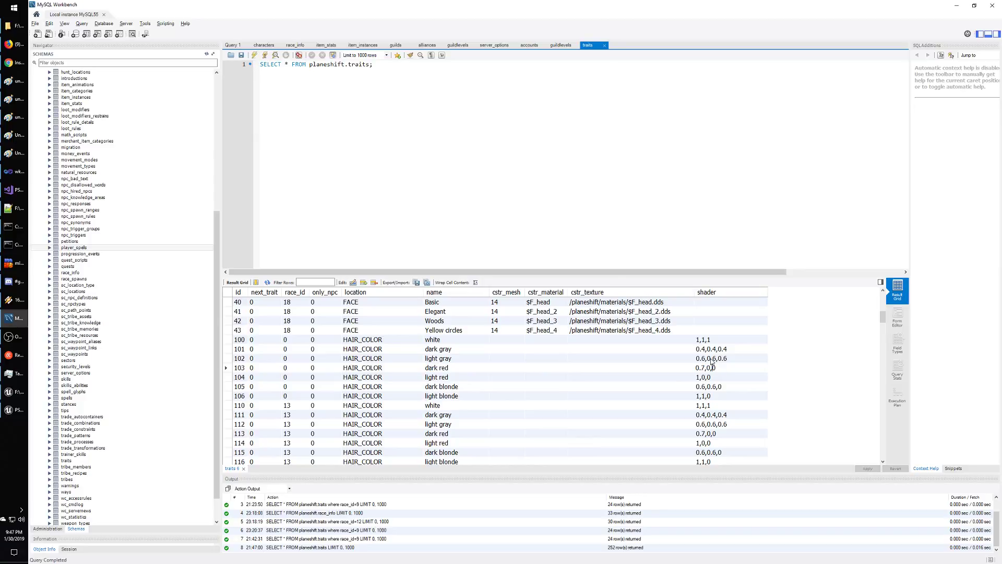
{"action": "key", "text": "Up"}
{"action": "key", "text": "Up"}
{"action": "key", "text": "Up"}
{"action": "key", "text": "Down"}
{"action": "key", "text": "Down"}
{"action": "key", "text": "Down"}
{"action": "double_click", "coordinate": [708, 361]}
{"action": "double_click", "coordinate": [709, 361]}
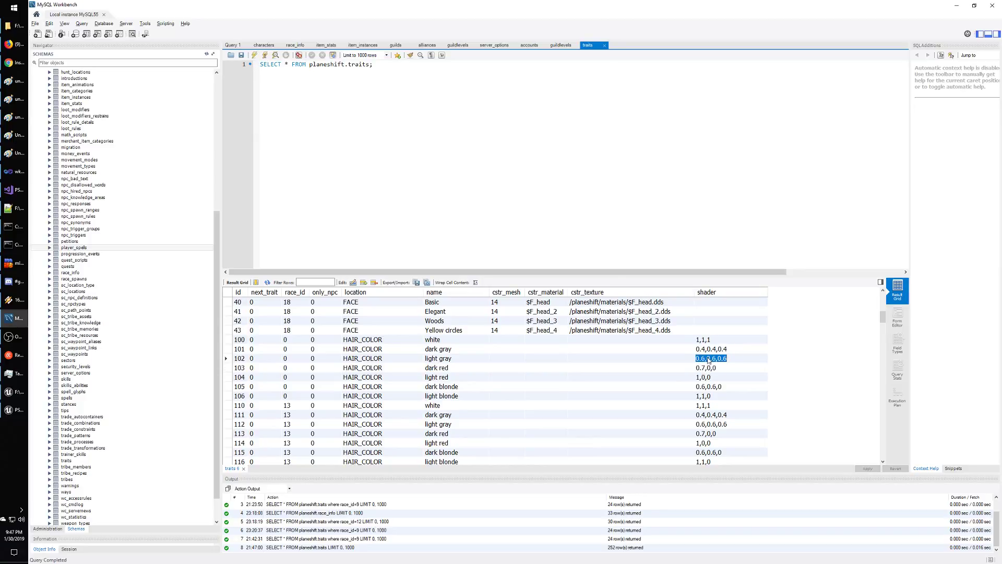
{"action": "double_click", "coordinate": [735, 368]}
Step: Switch back to Unreal Editor, highlight all nodes of the m_master_character_hair graph and clear the selection
{"action": "key", "text": "alt+Tab"}
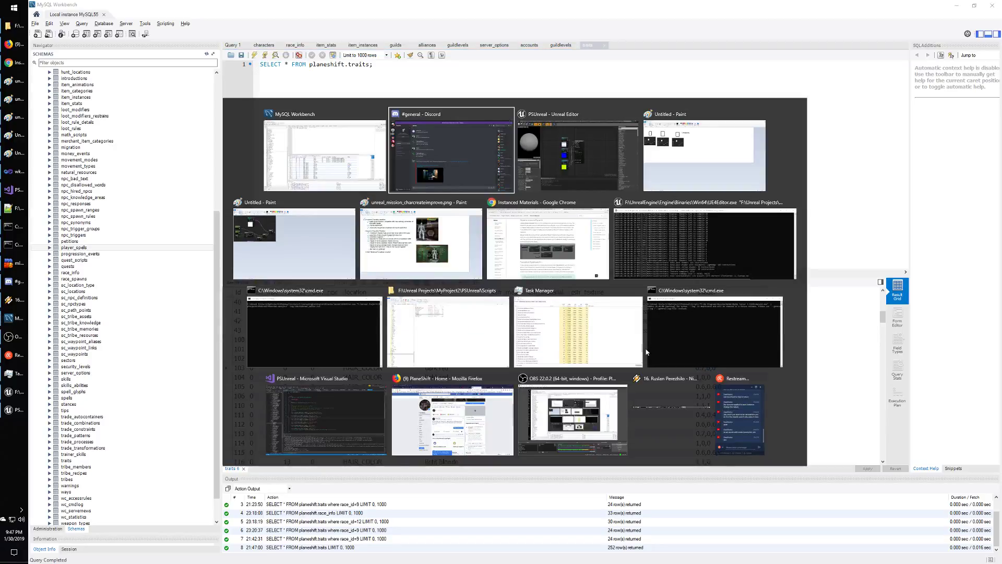
{"action": "key", "text": "alt+Tab"}
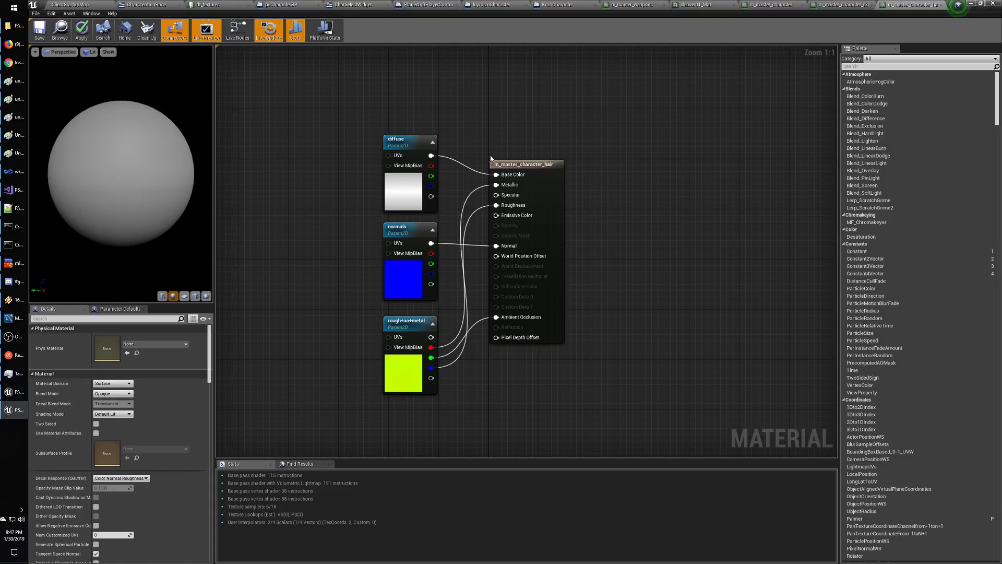
{"action": "left_click_drag", "start_coordinate": [346, 116], "coordinate": [619, 429]}
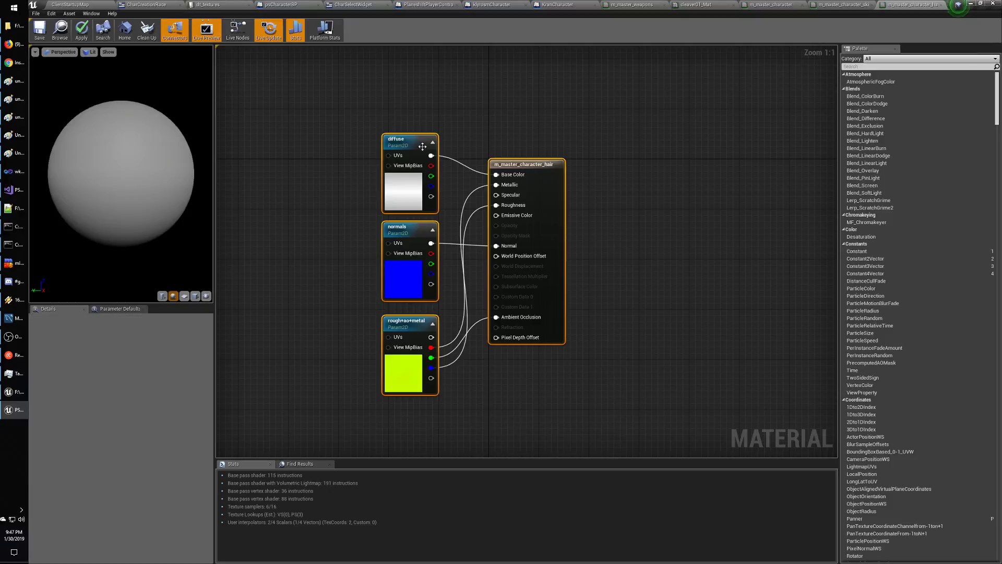
{"action": "left_click", "coordinate": [412, 102]}
Step: Bring up the m_master_character_skin graph and highlight its m, Fresnel and Multiply nodes for comparison with the hair material
{"action": "left_click", "coordinate": [838, 6]}
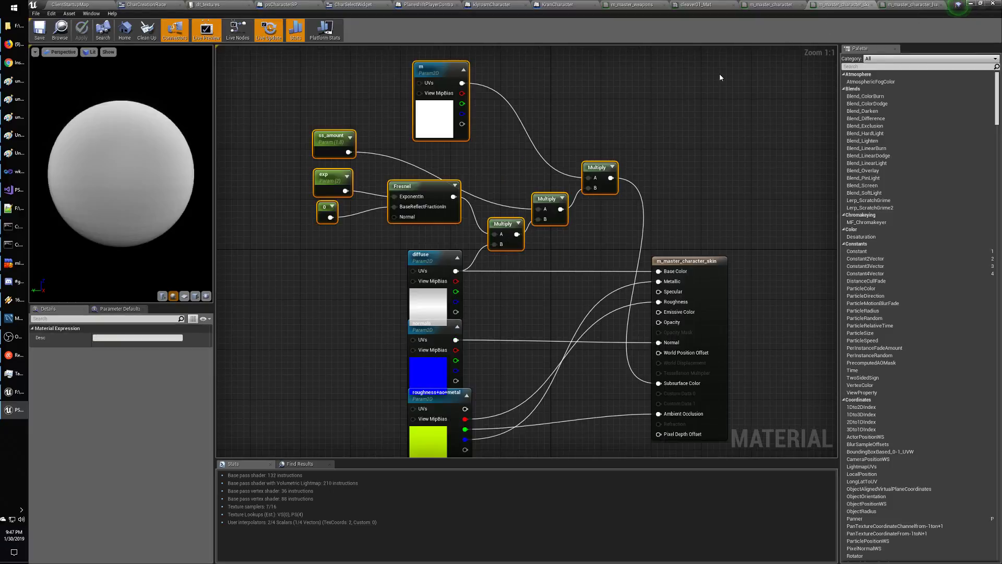
{"action": "left_click_drag", "start_coordinate": [381, 61], "coordinate": [645, 106]}
{"action": "left_click", "coordinate": [645, 106]}
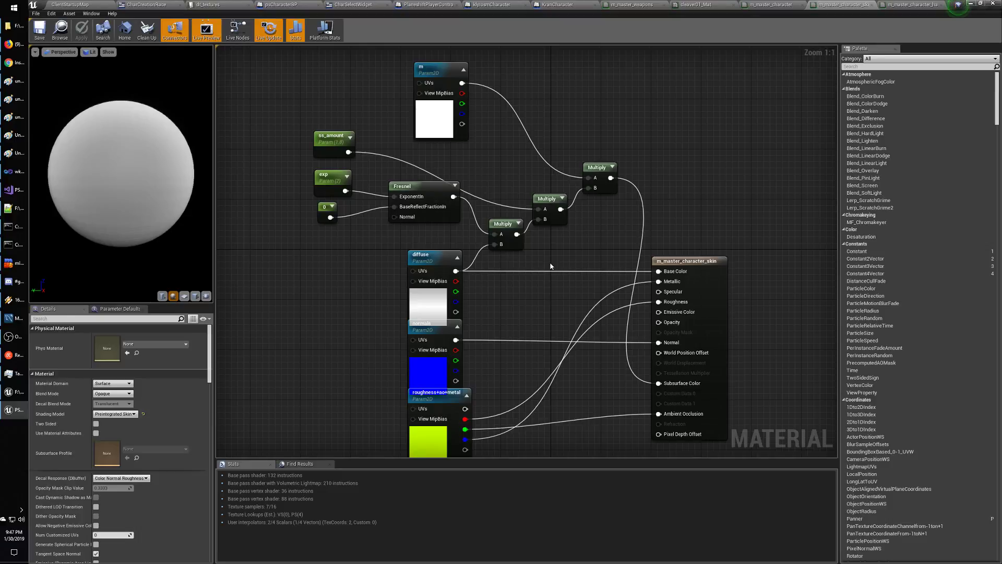
{"action": "left_click_drag", "start_coordinate": [389, 79], "coordinate": [622, 229]}
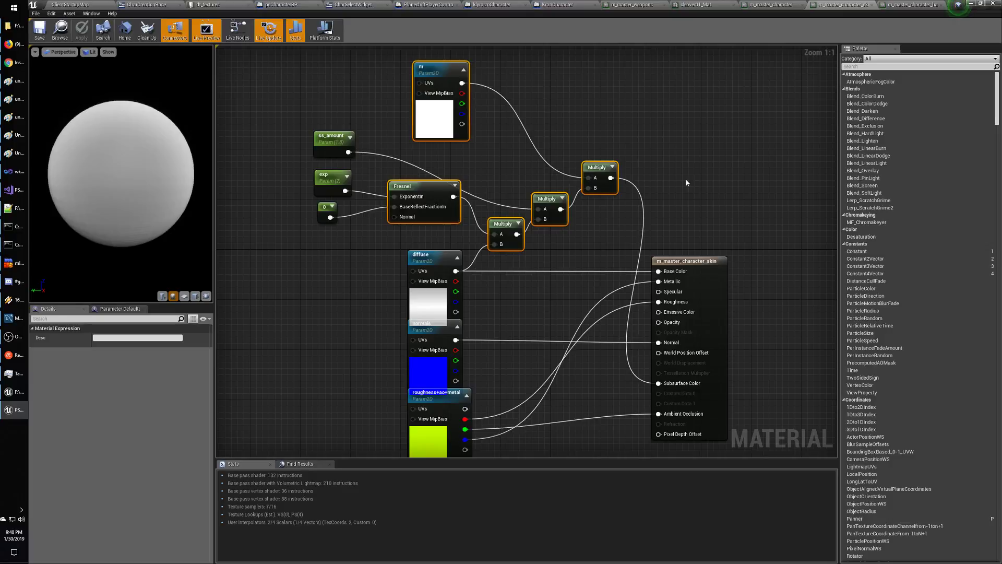
Step: Switch to the Paint diagram, draw a rectangle about 75 × 121 px below the middle graph image, and extend the canvas to about 2240 × 1060 px
{"action": "key", "text": "alt+Tab"}
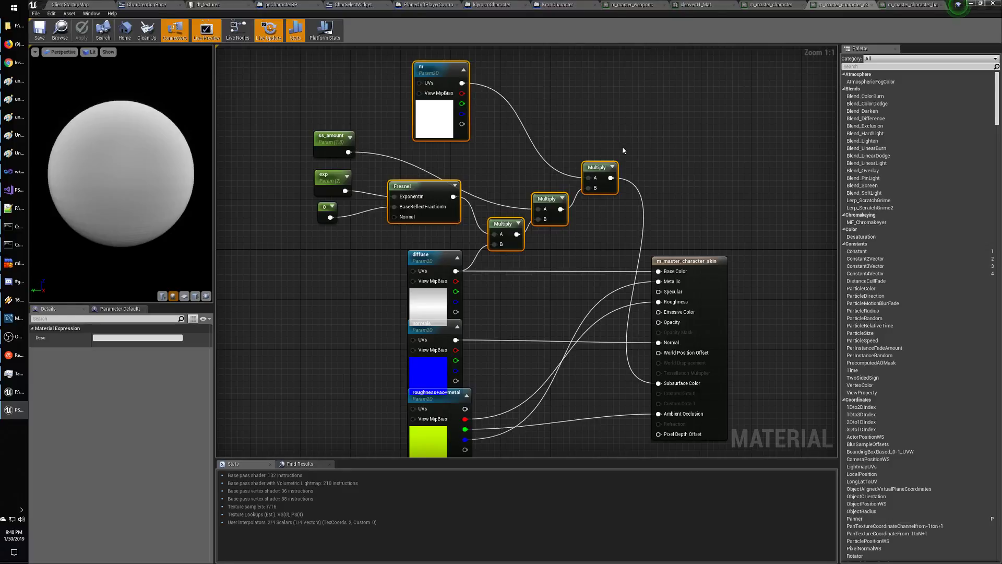
{"action": "key", "text": "alt+Tab"}
{"action": "key", "text": "alt+Tab"}
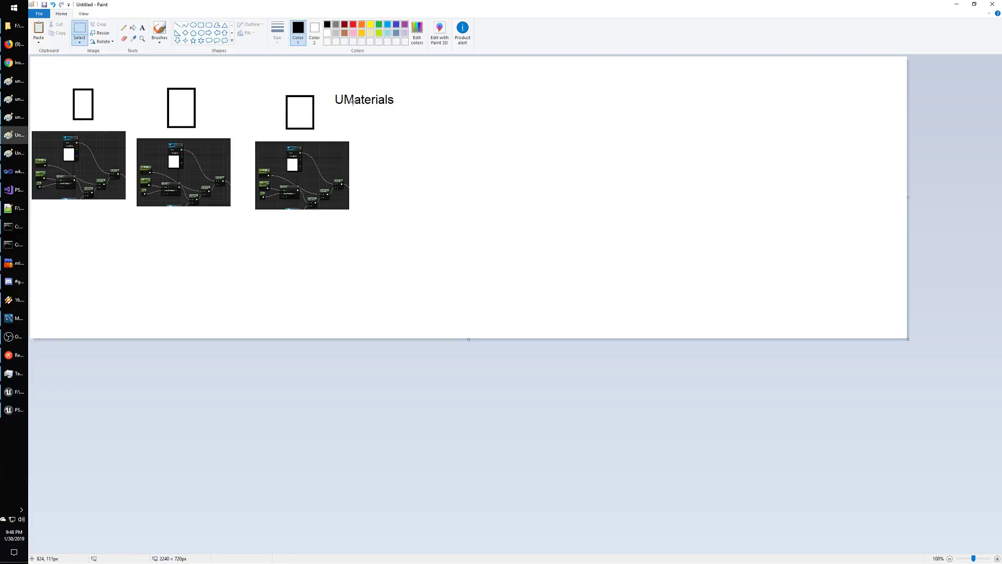
{"action": "left_click", "coordinate": [201, 25]}
{"action": "left_click_drag", "start_coordinate": [177, 245], "coordinate": [207, 293]}
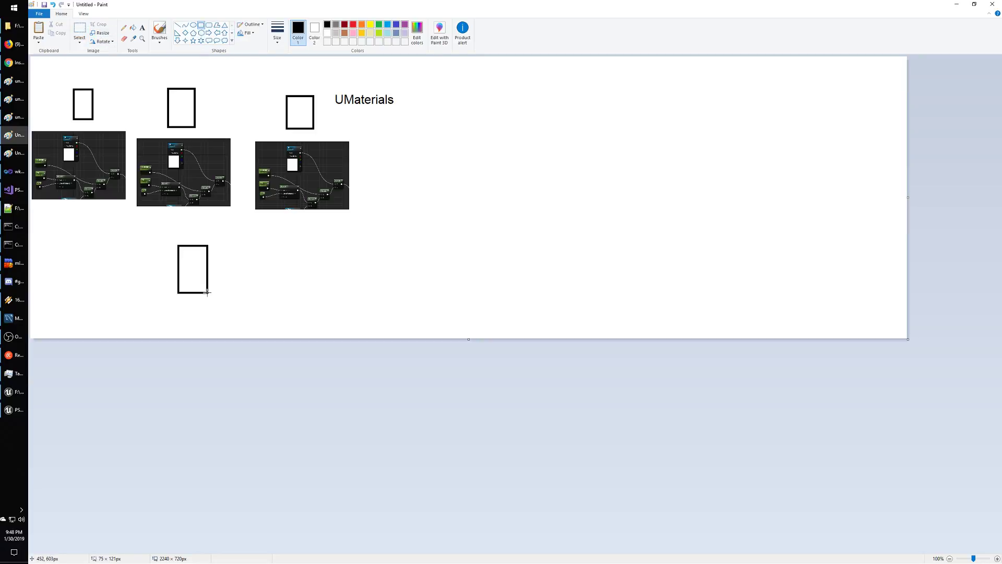
{"action": "left_click_drag", "start_coordinate": [469, 339], "coordinate": [477, 472]}
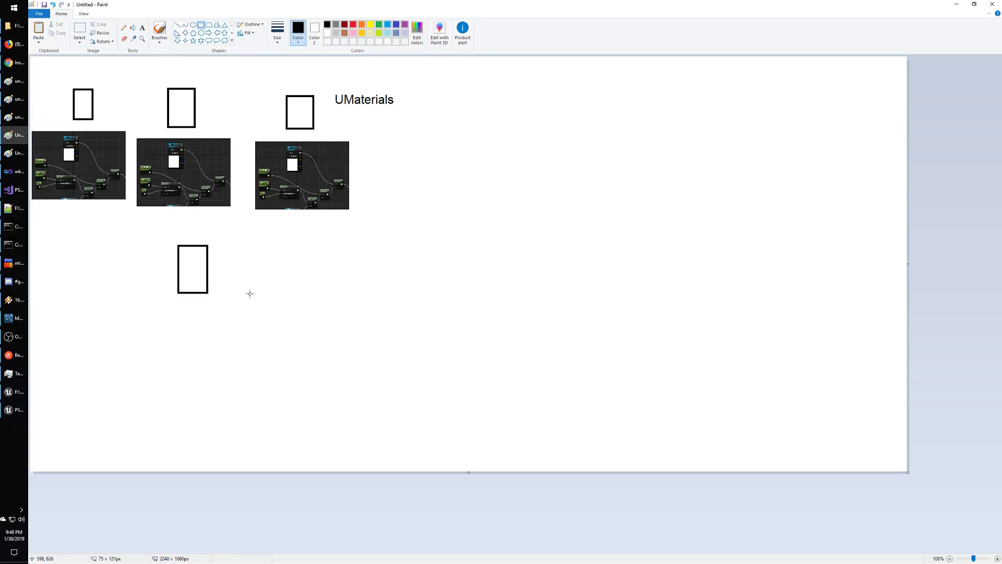
Step: Add the text label "Master Material" beside the new rectangle below the graph images
{"action": "left_click", "coordinate": [141, 29]}
{"action": "left_click", "coordinate": [221, 255]}
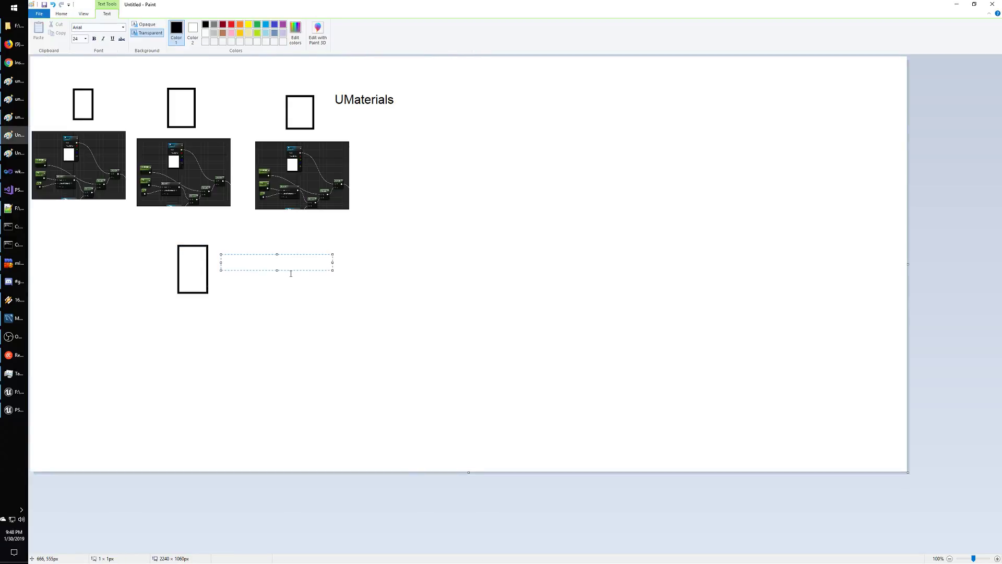
{"action": "type", "text": "Master Mat"}
{"action": "type", "text": "eria"}
{"action": "key", "text": "BackSpace"}
{"action": "key", "text": "BackSpace"}
{"action": "key", "text": "BackSpace"}
{"action": "type", "text": "e"}
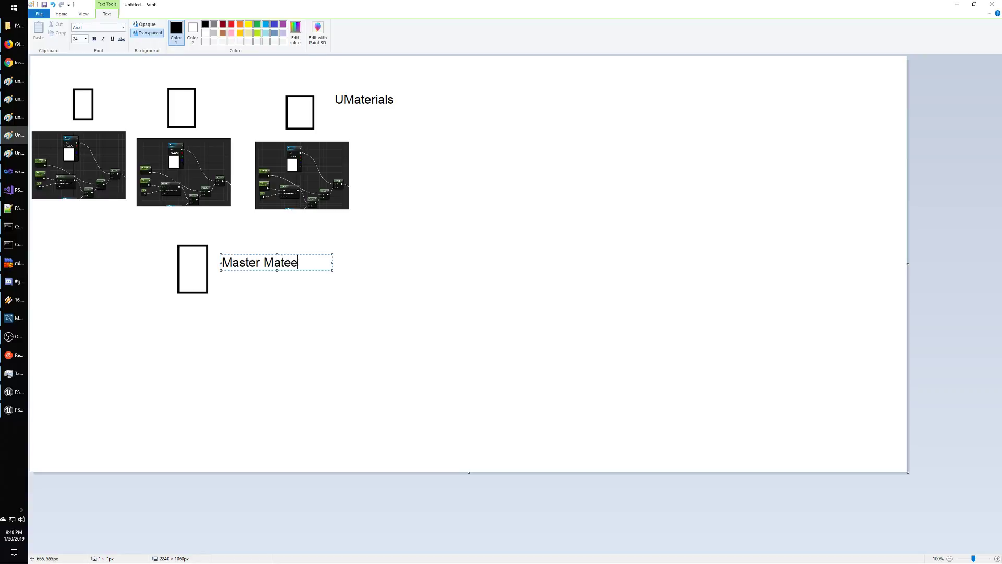
{"action": "key", "text": "BackSpace"}
{"action": "type", "text": "rial"}
{"action": "left_click", "coordinate": [288, 295]}
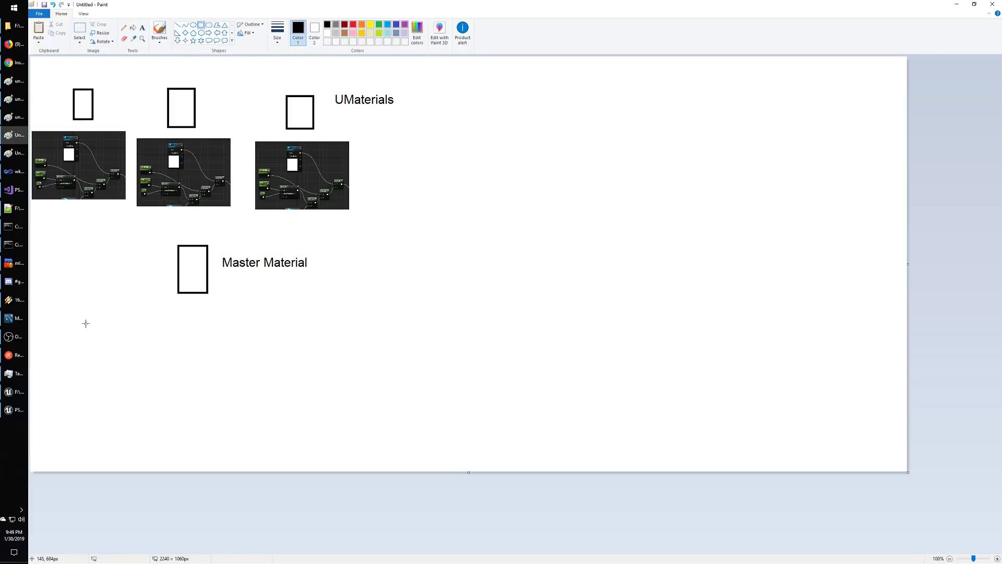
Step: Draw a row of three rectangles, each about 104 px high, beneath the master material box
{"action": "left_click_drag", "start_coordinate": [82, 319], "coordinate": [107, 361]}
{"action": "left_click_drag", "start_coordinate": [164, 319], "coordinate": [202, 360]}
{"action": "left_click_drag", "start_coordinate": [266, 320], "coordinate": [292, 361]}
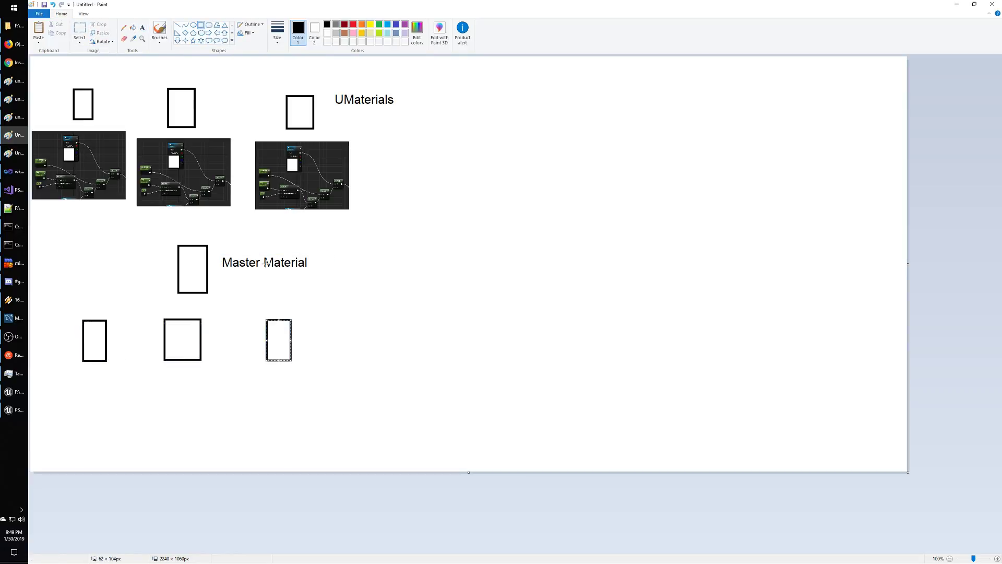
Step: Label the lower row of three rectangles with the text "Material Instances"
{"action": "left_click", "coordinate": [142, 27]}
{"action": "left_click", "coordinate": [304, 335]}
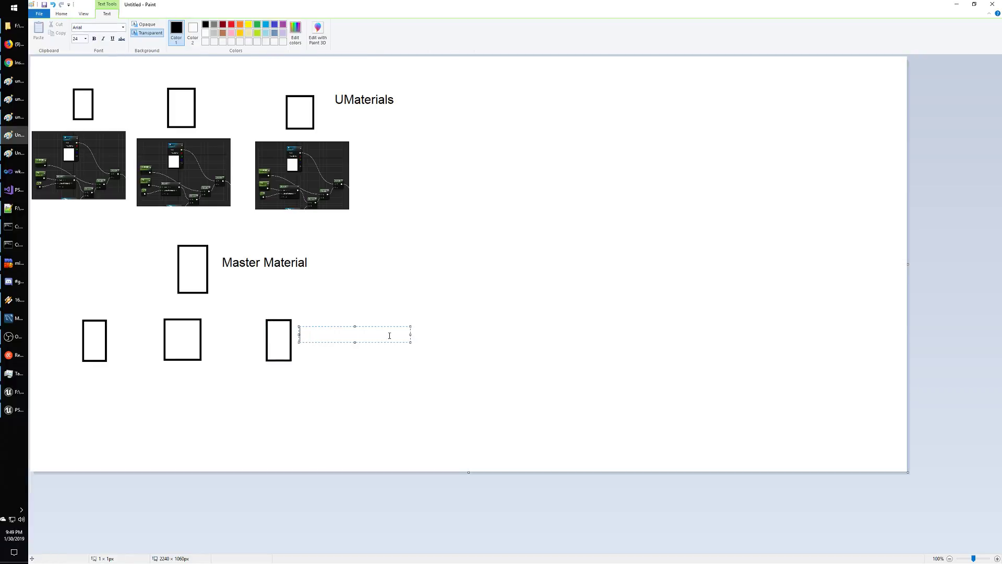
{"action": "type", "text": "Material Instances"}
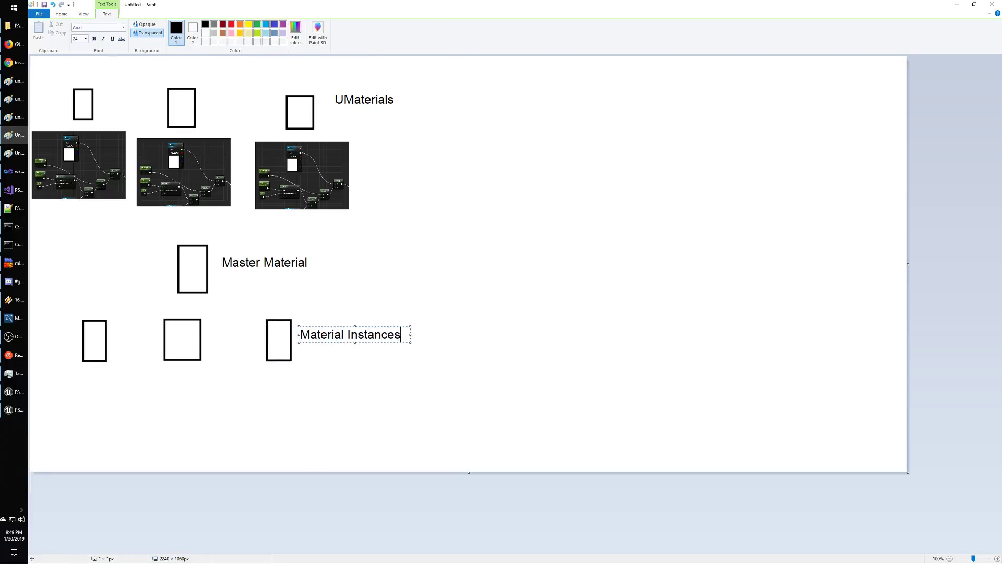
{"action": "left_click", "coordinate": [431, 234]}
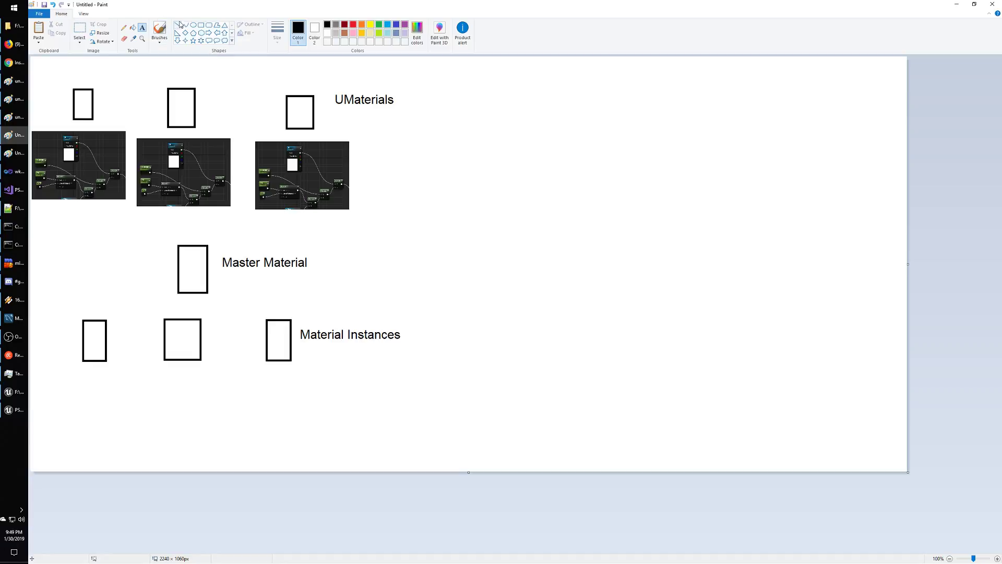
Step: Draw freehand arrows from the master material box to each of the three instance boxes with the Pencil at its thickest size
{"action": "left_click", "coordinate": [124, 28]}
{"action": "left_click", "coordinate": [277, 32]}
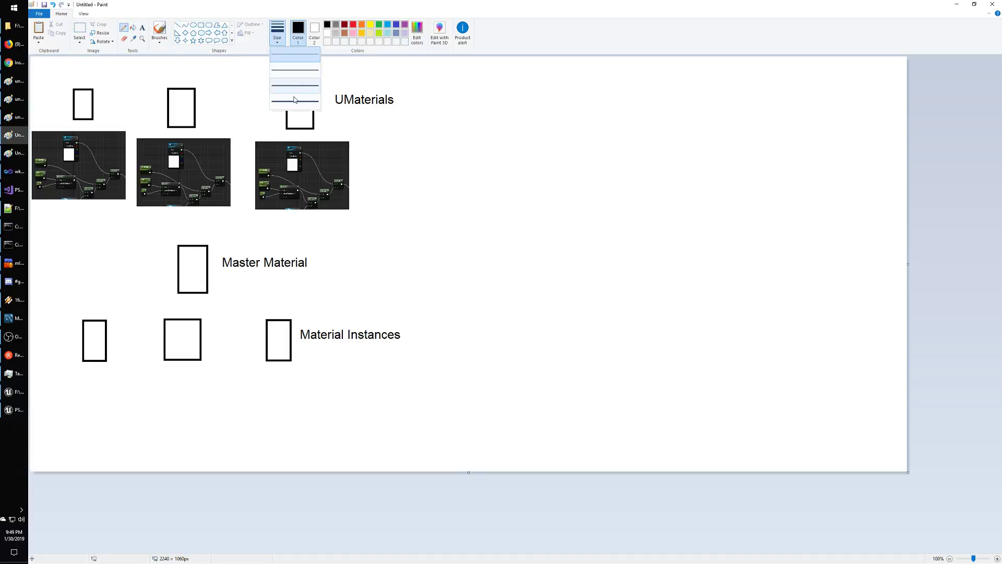
{"action": "left_click", "coordinate": [296, 102]}
{"action": "mouse_move", "coordinate": [214, 294]}
{"action": "left_mouse_down"}
{"action": "mouse_move", "coordinate": [274, 308]}
{"action": "mouse_move", "coordinate": [197, 316]}
{"action": "left_mouse_up"}
{"action": "mouse_move", "coordinate": [197, 316]}
{"action": "left_mouse_down"}
{"action": "mouse_move", "coordinate": [169, 290]}
{"action": "mouse_move", "coordinate": [105, 301]}
{"action": "mouse_move", "coordinate": [97, 314]}
{"action": "left_mouse_up"}
{"action": "left_click_drag", "start_coordinate": [96, 313], "coordinate": [106, 311]}
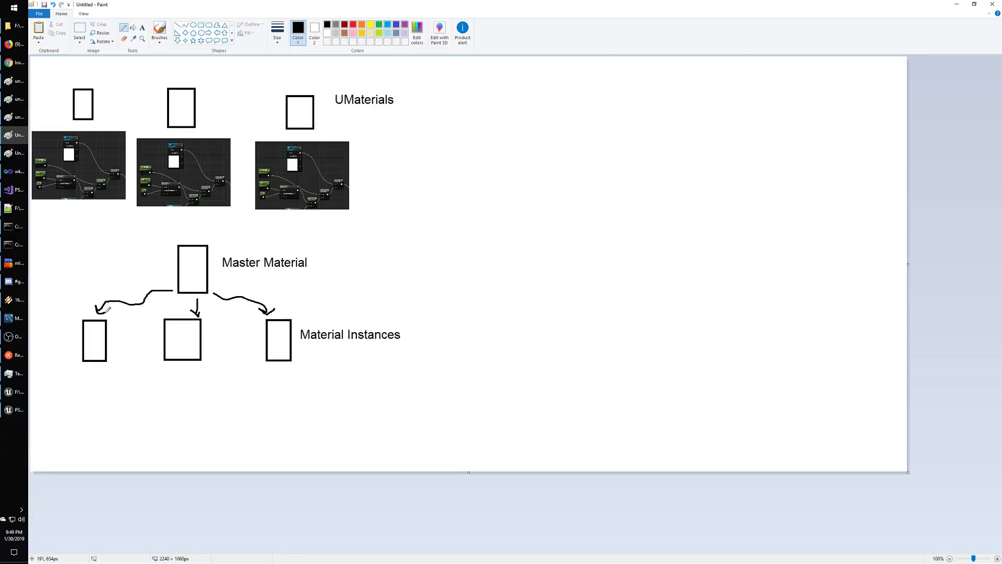